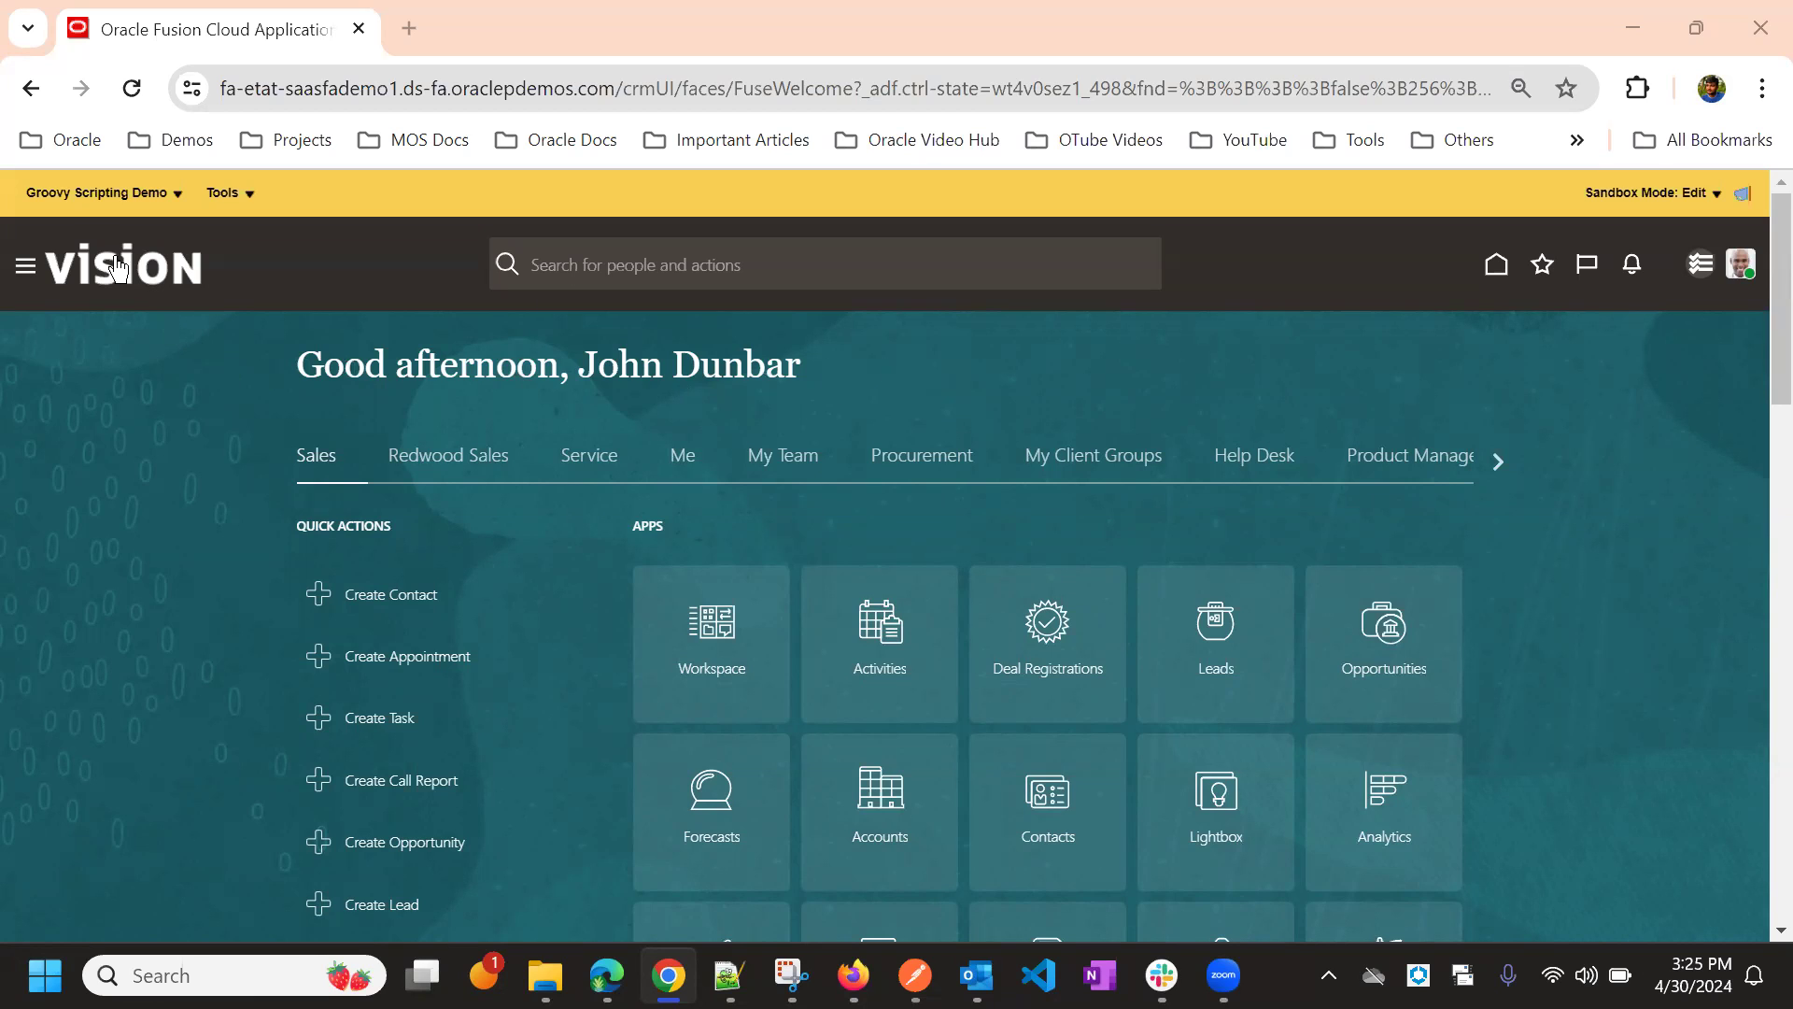
Open the Resource Directory from the application's navigation.
click(23, 271)
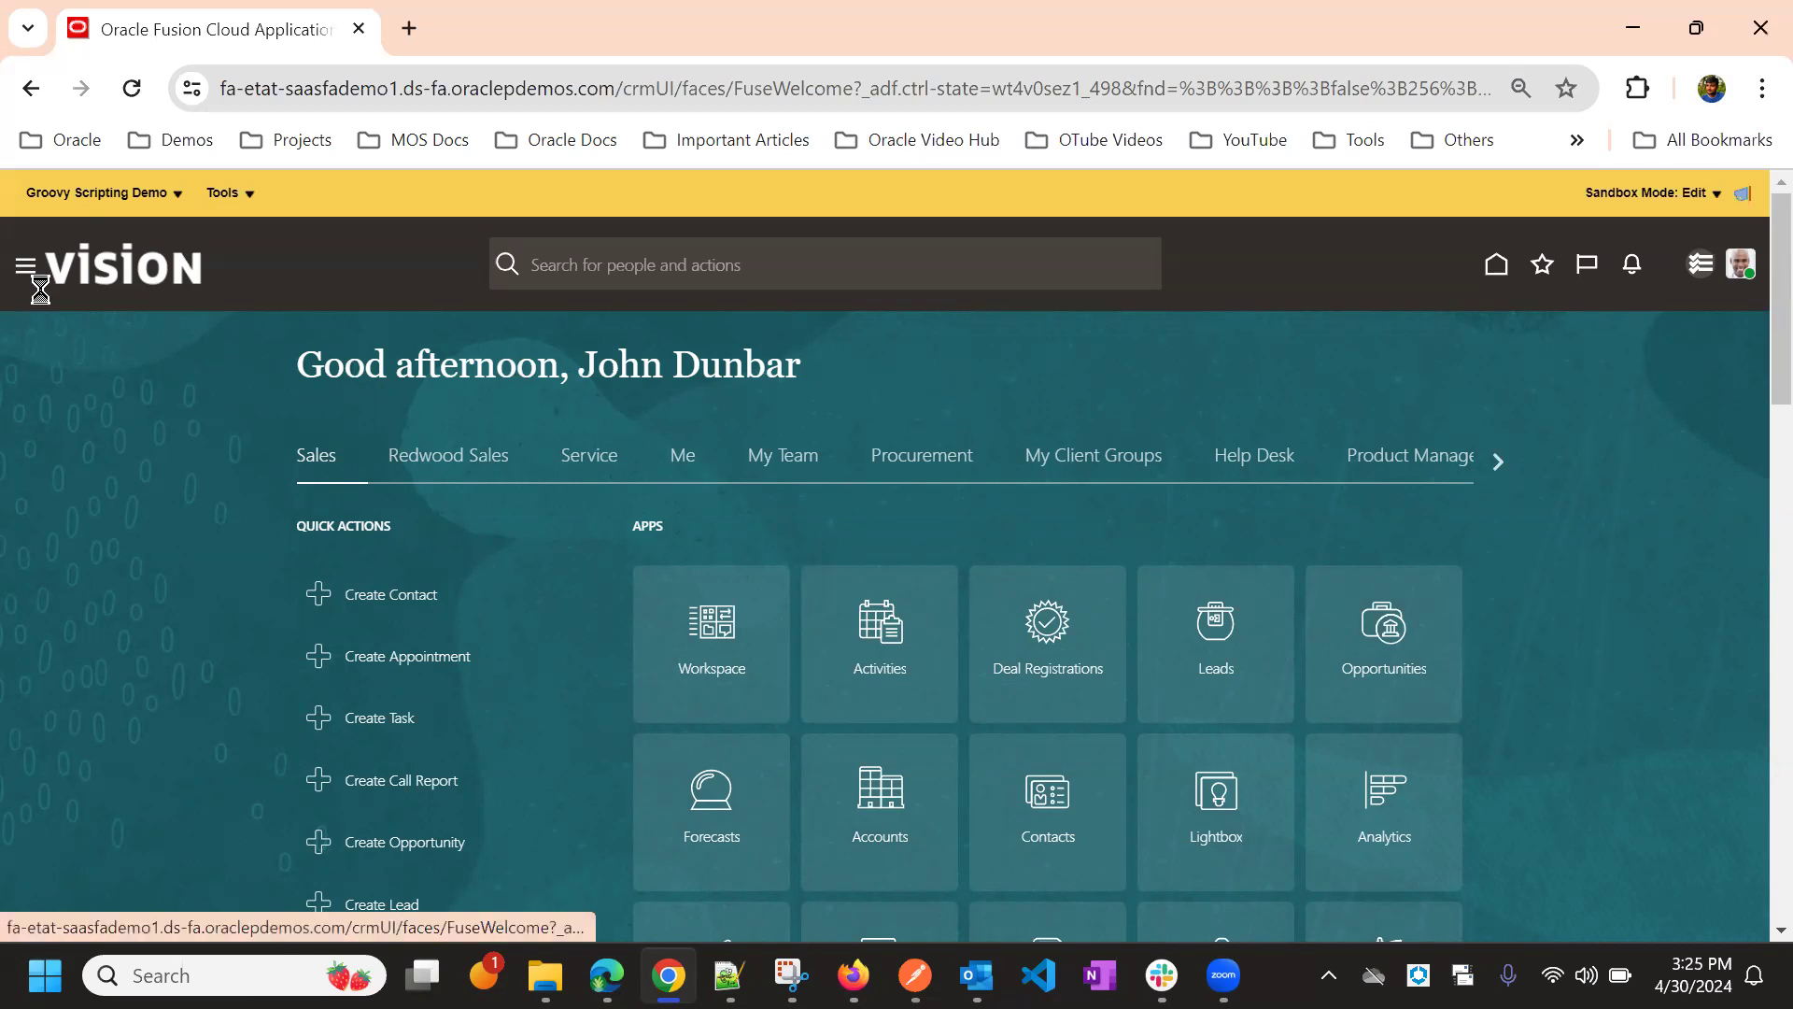
scroll(172, 516, down, 8)
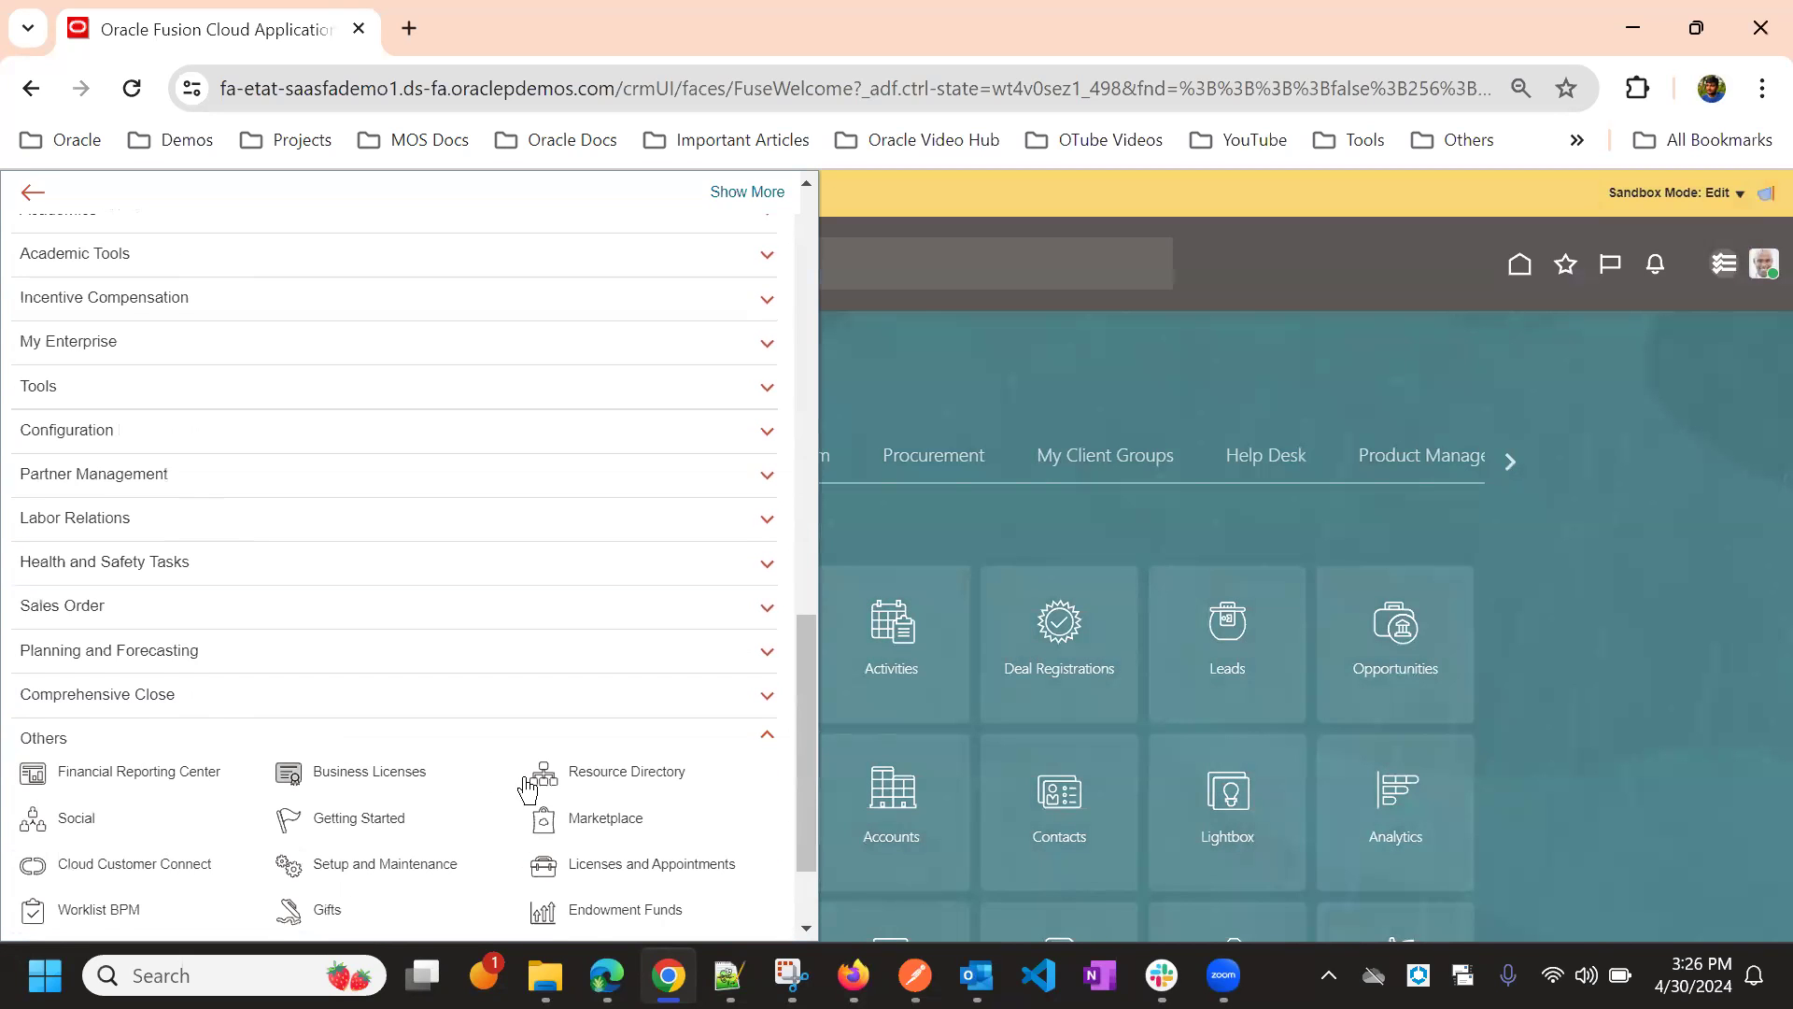
click(635, 775)
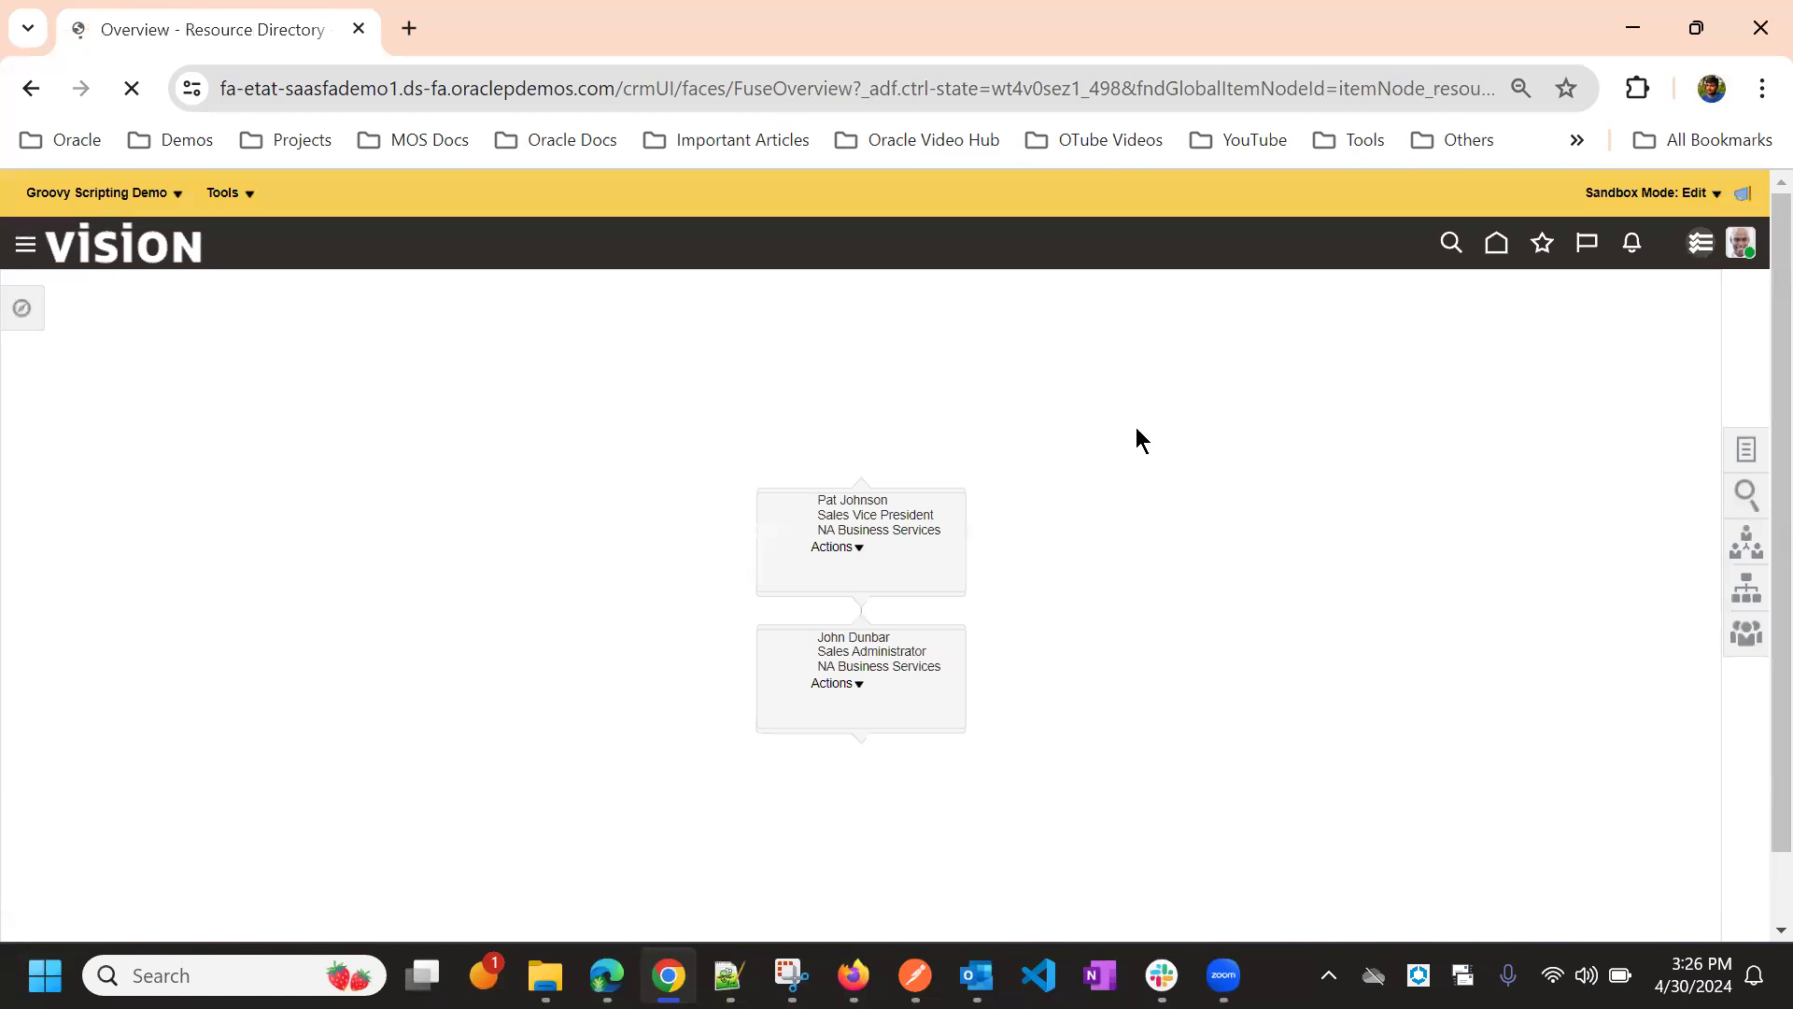
Search the directory's resources by Resource Name, entering the person's first name.
click(1747, 497)
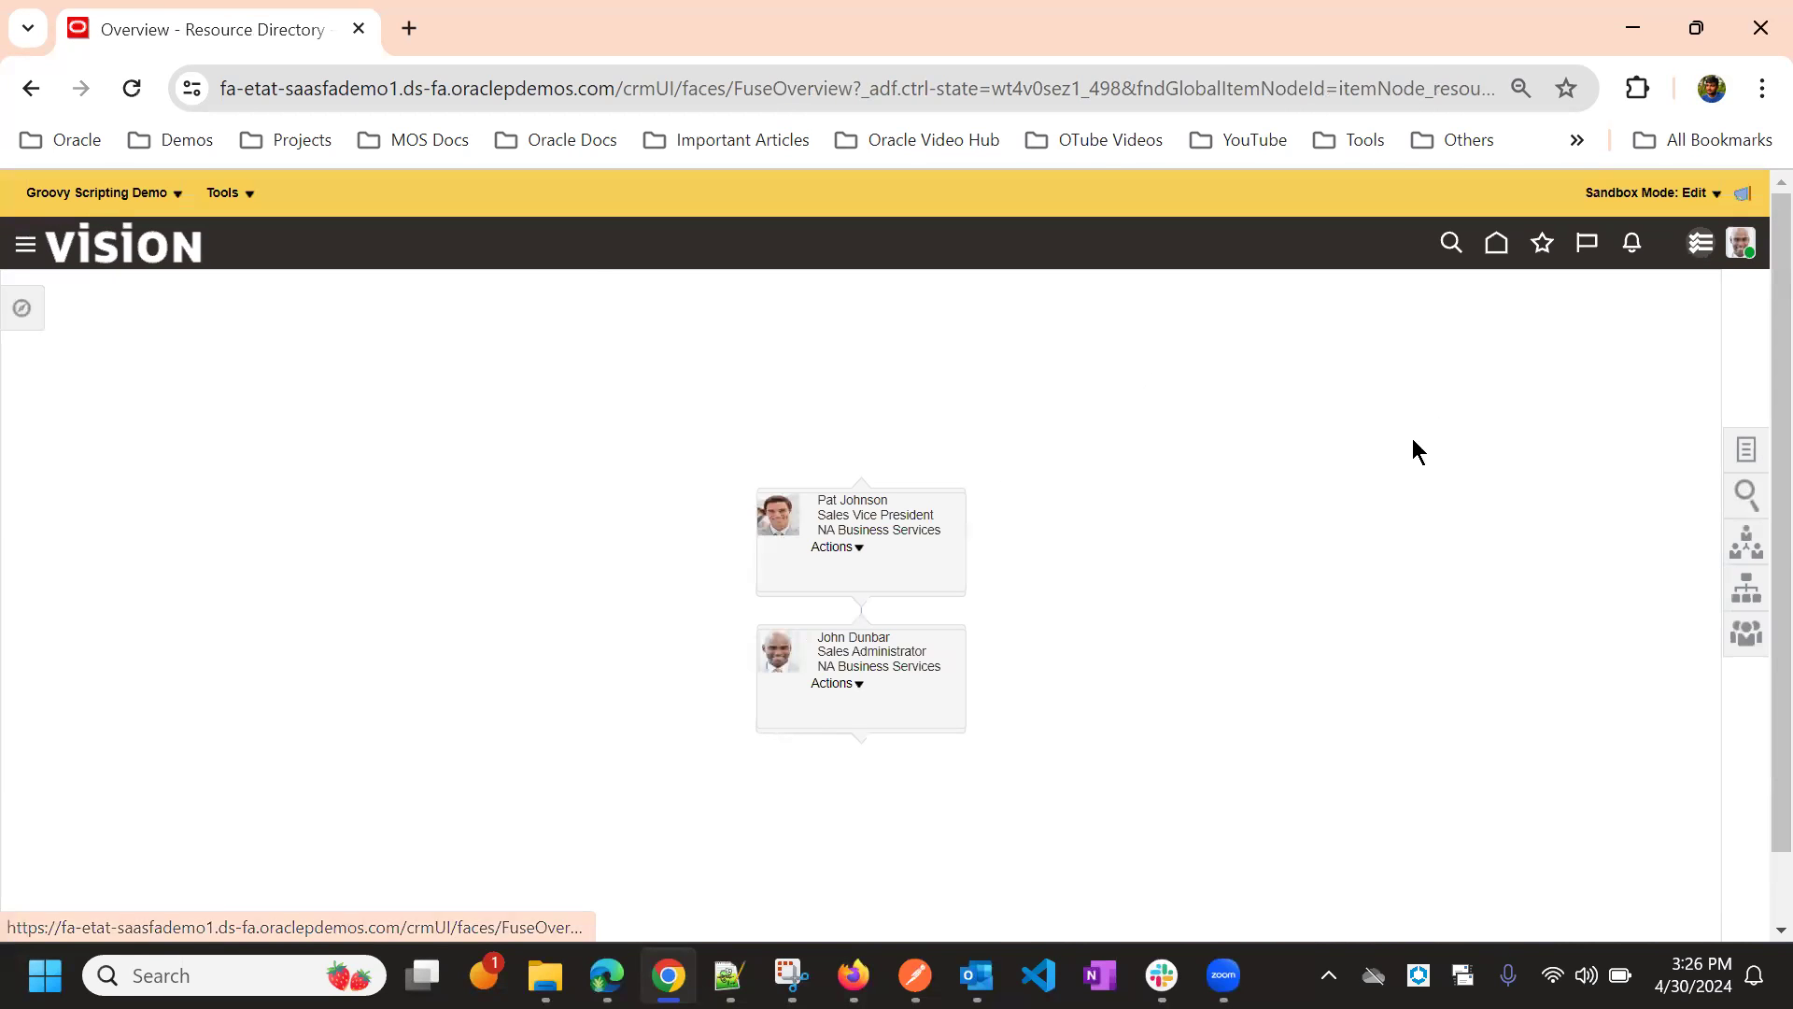
click(1541, 358)
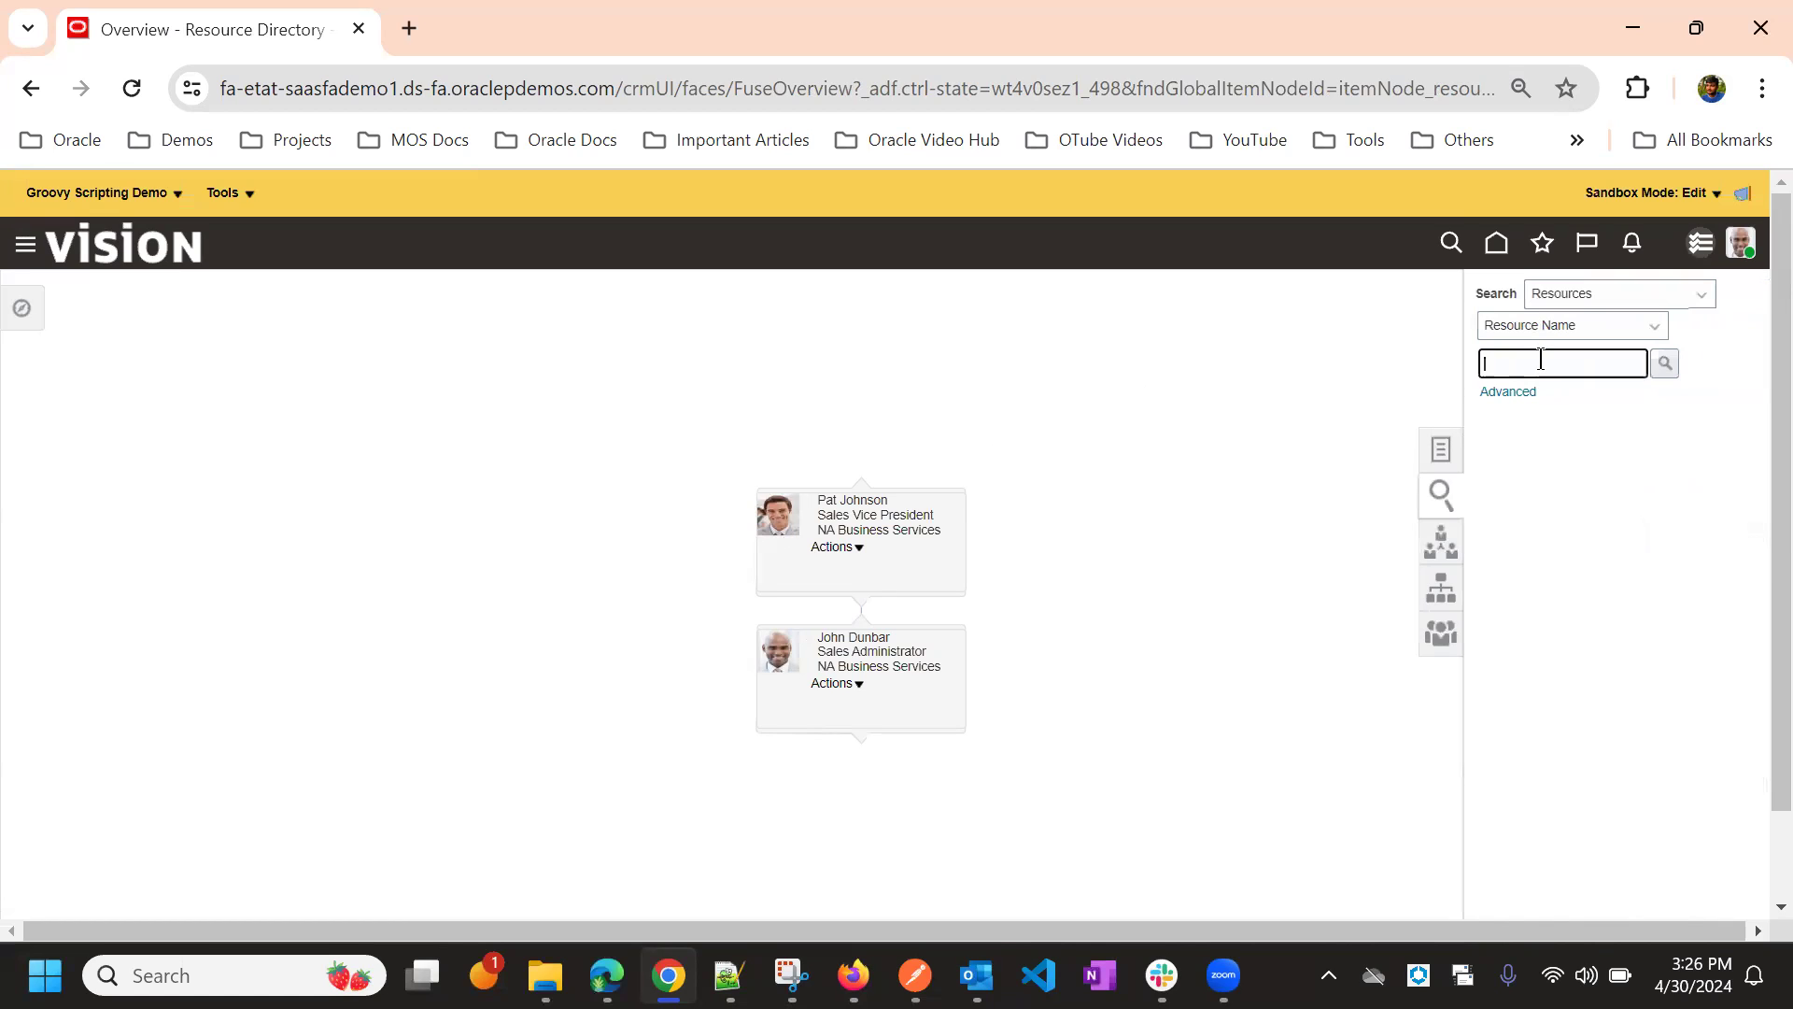
text(JOhn)
key(Return)
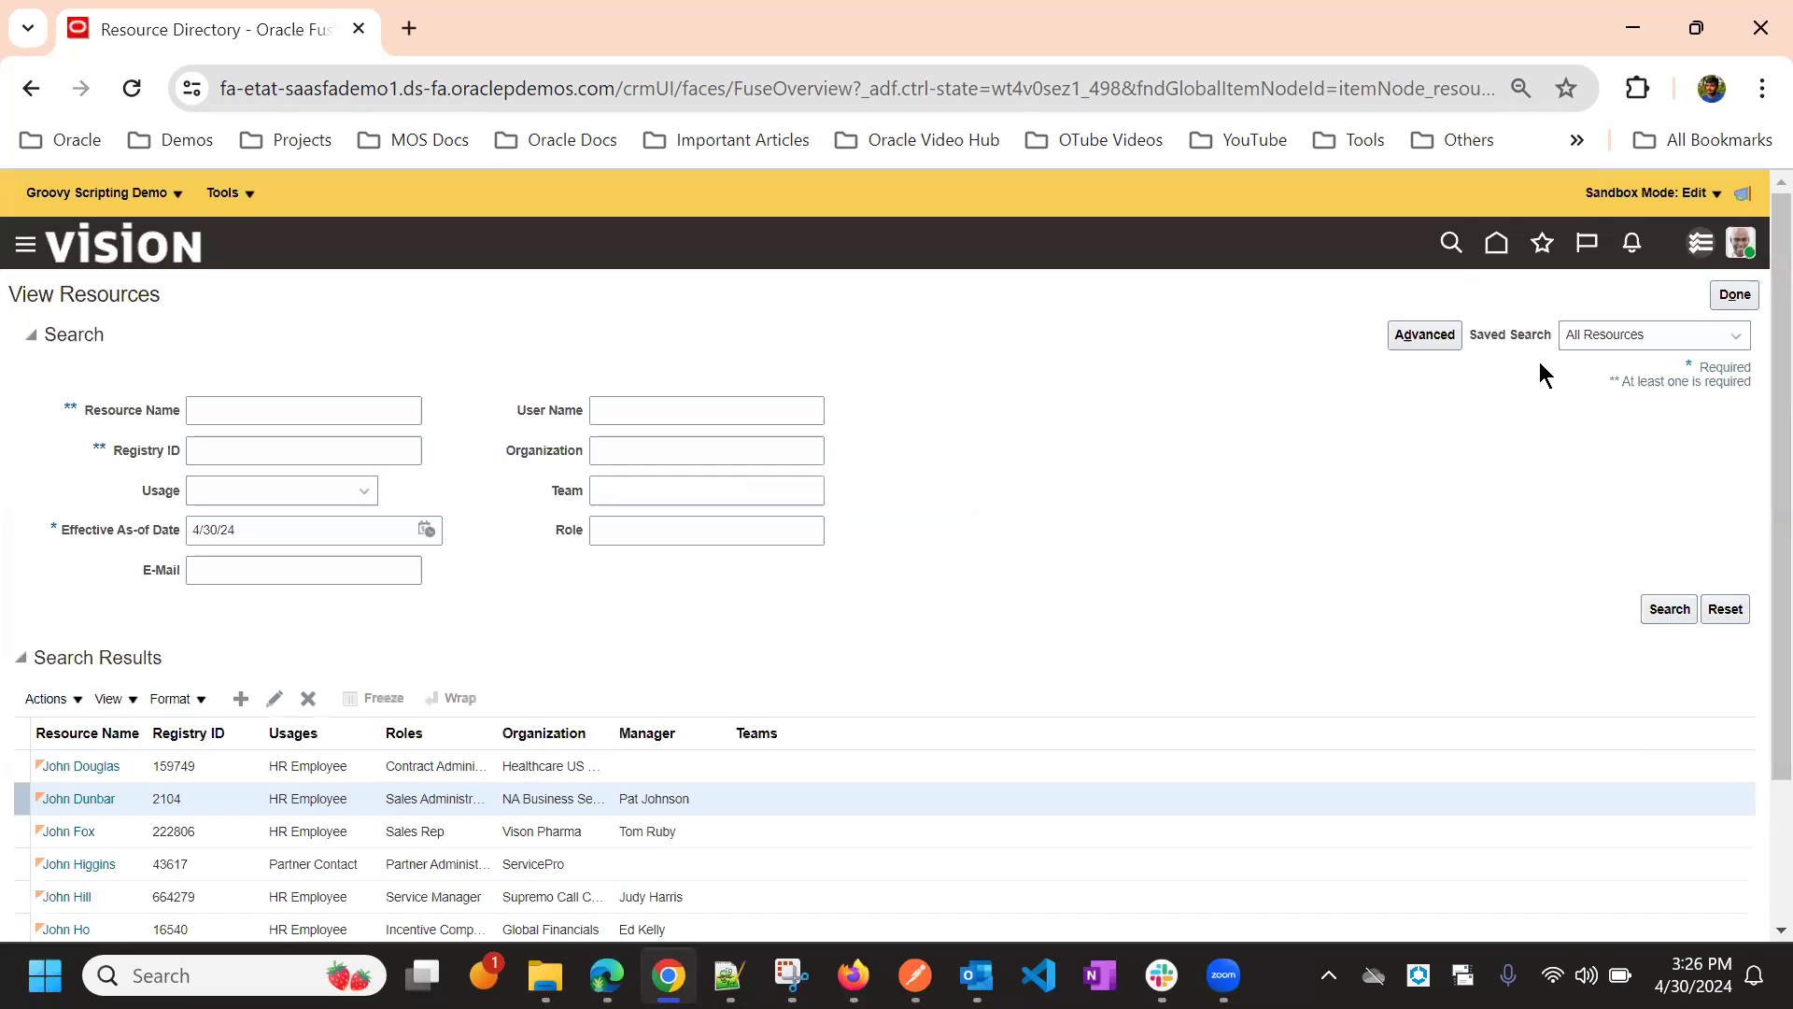
Open the first resource in the search results and examine the profile details in its header area.
click(96, 773)
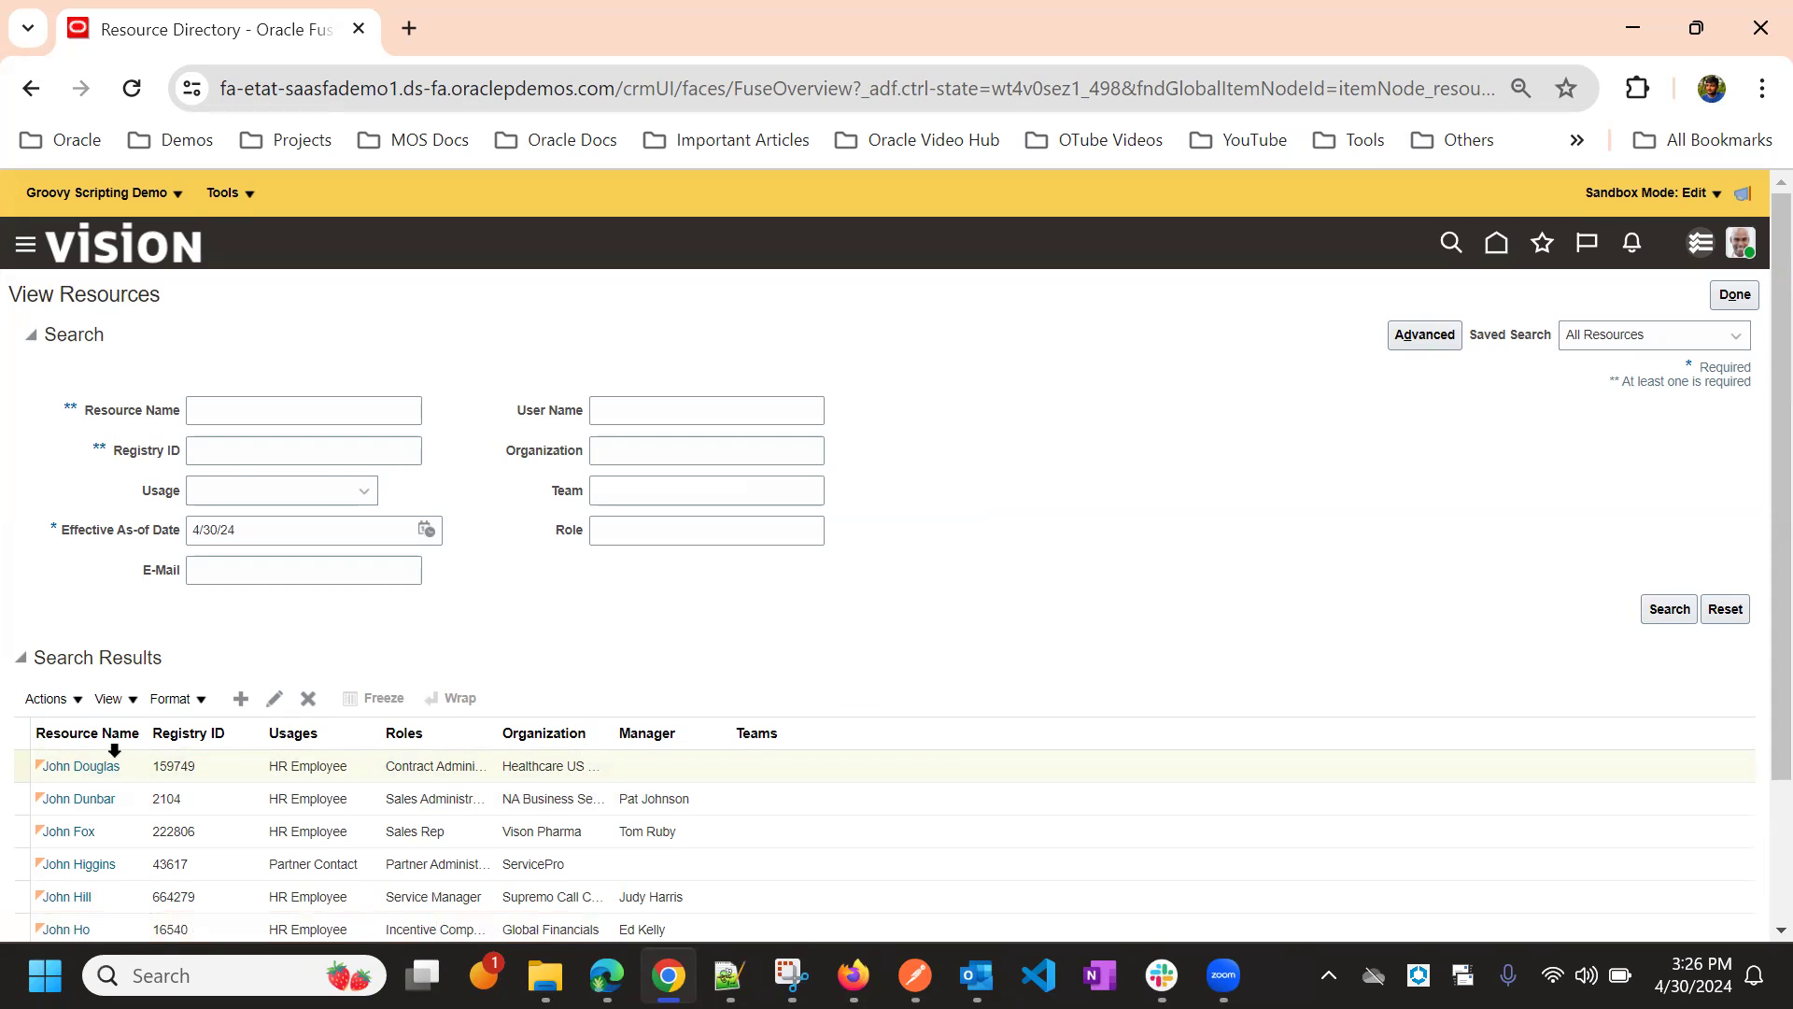
click(96, 770)
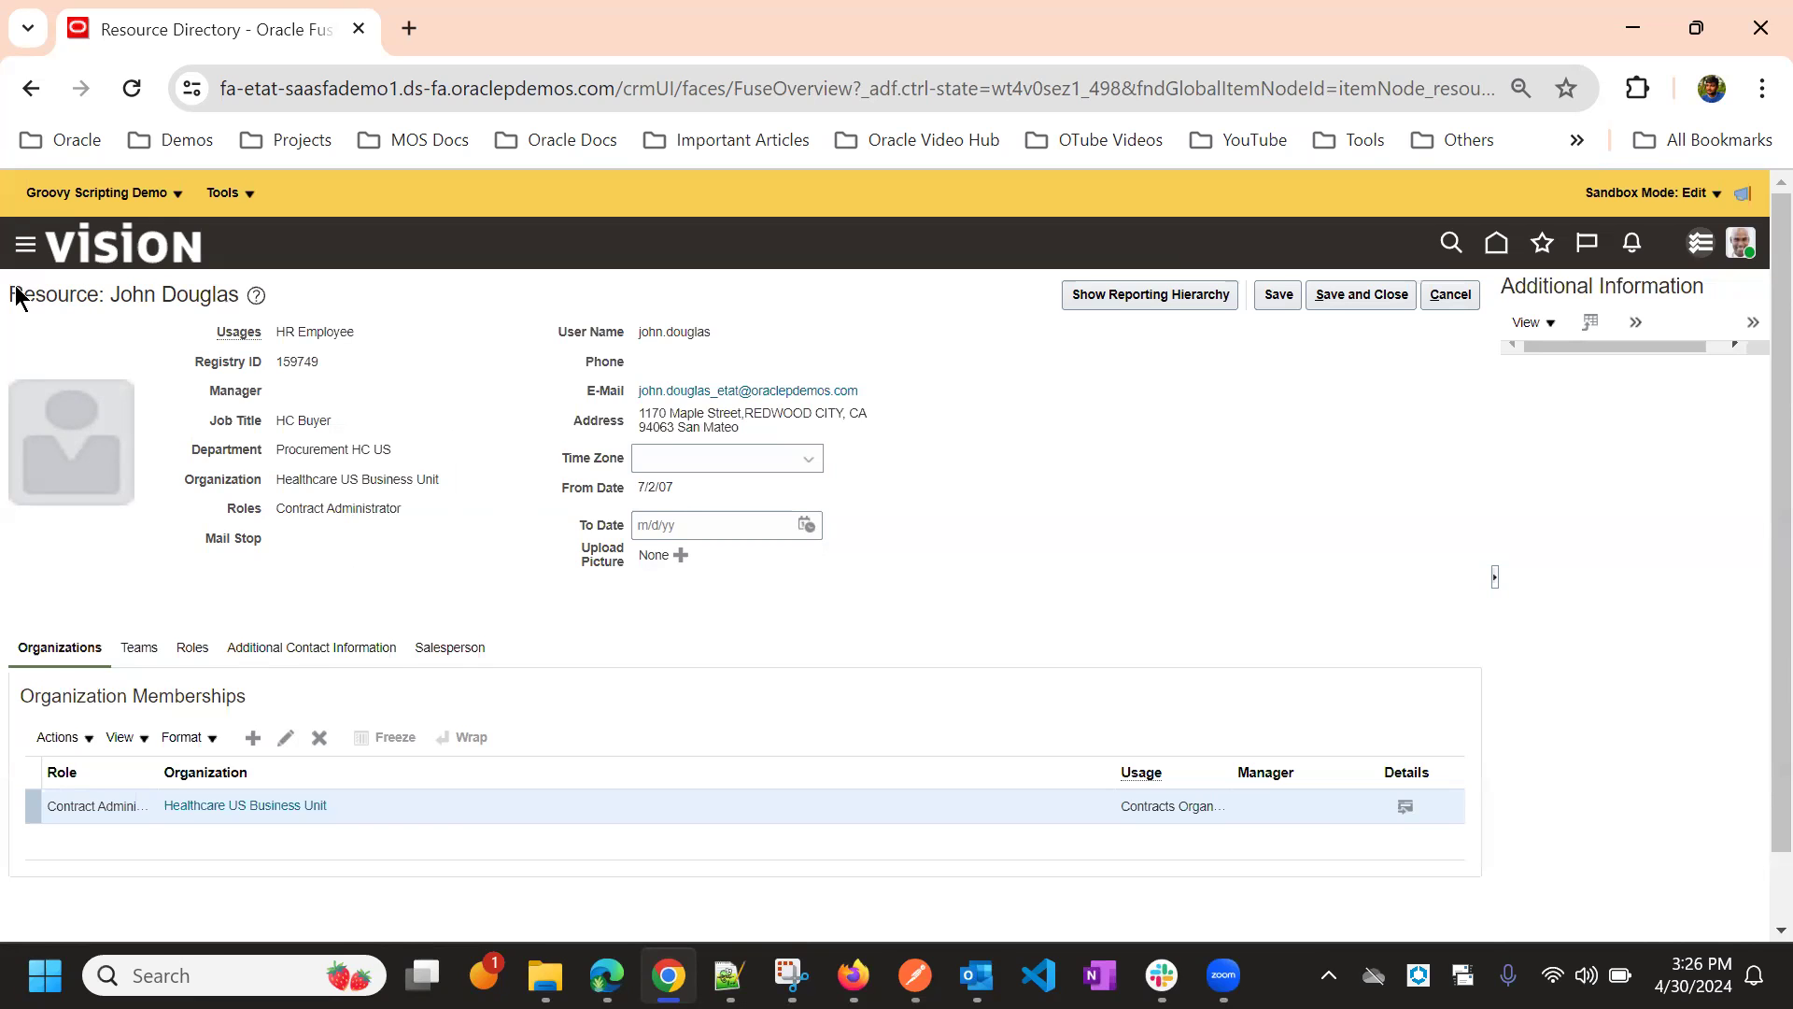
drag(14, 292, 915, 526)
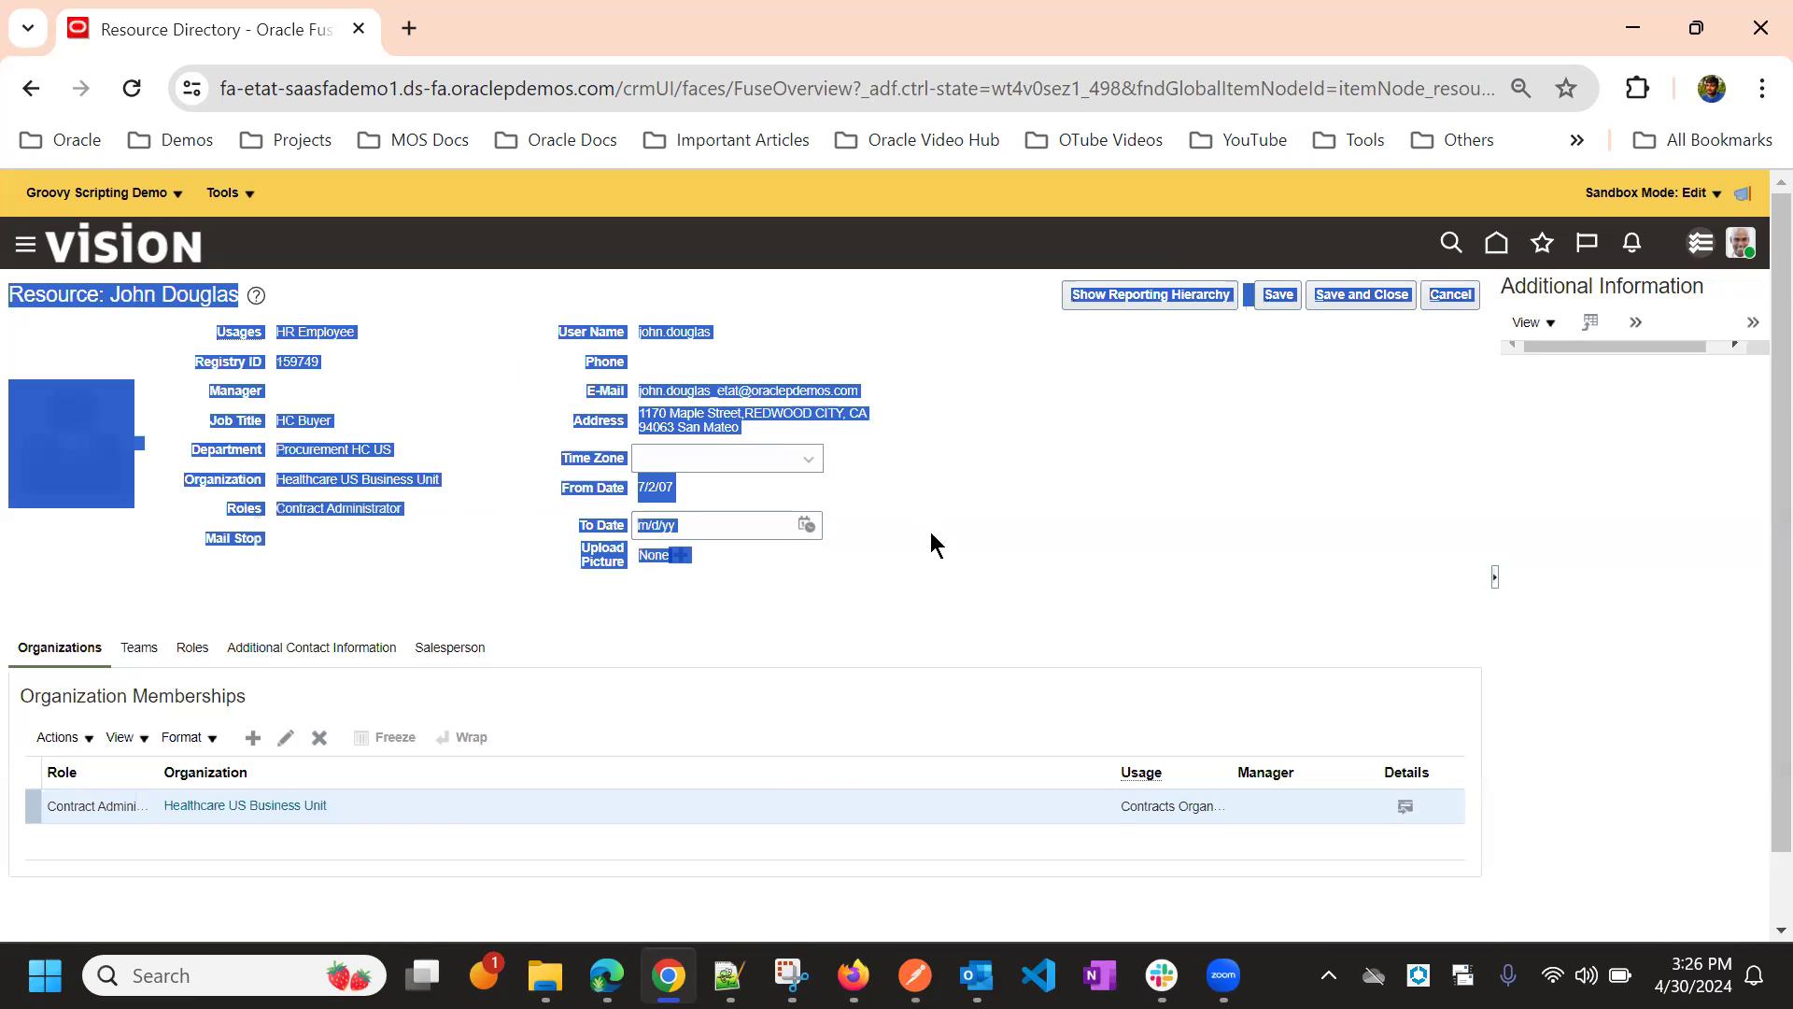
click(934, 541)
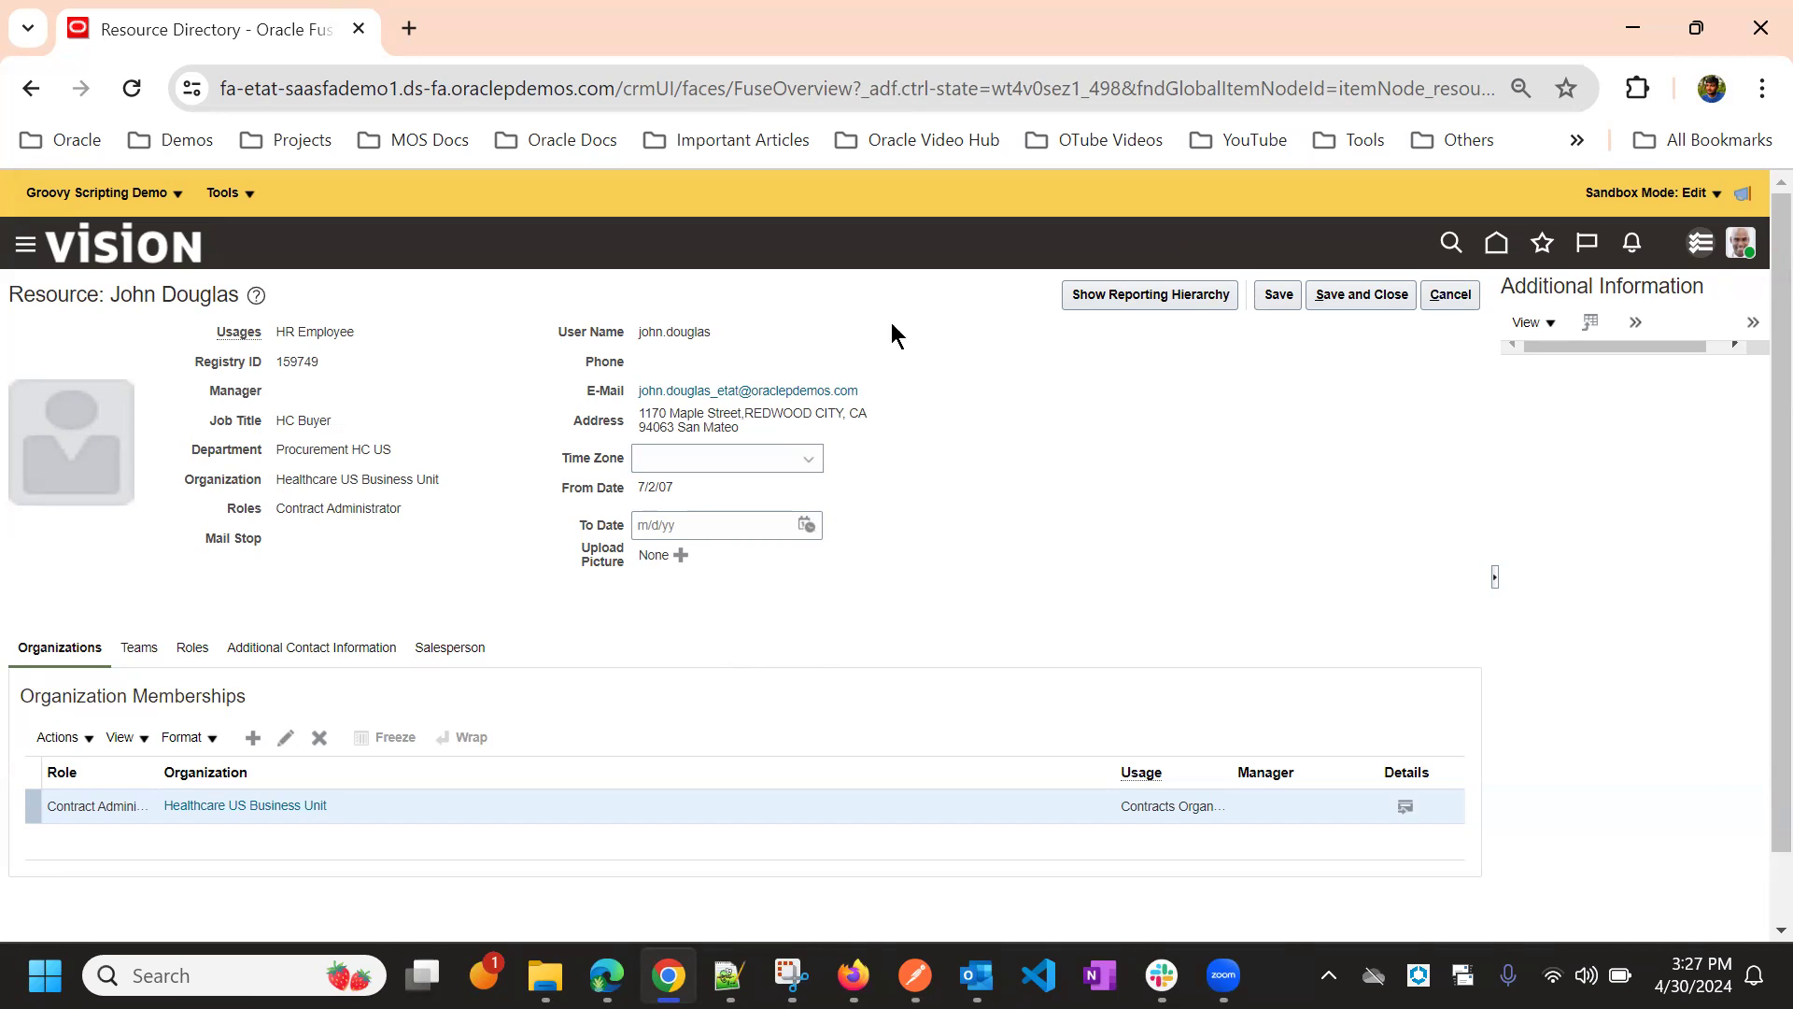
Open Application Composer in the active sandbox and search the CRM Cloud objects for "Resource".
click(220, 199)
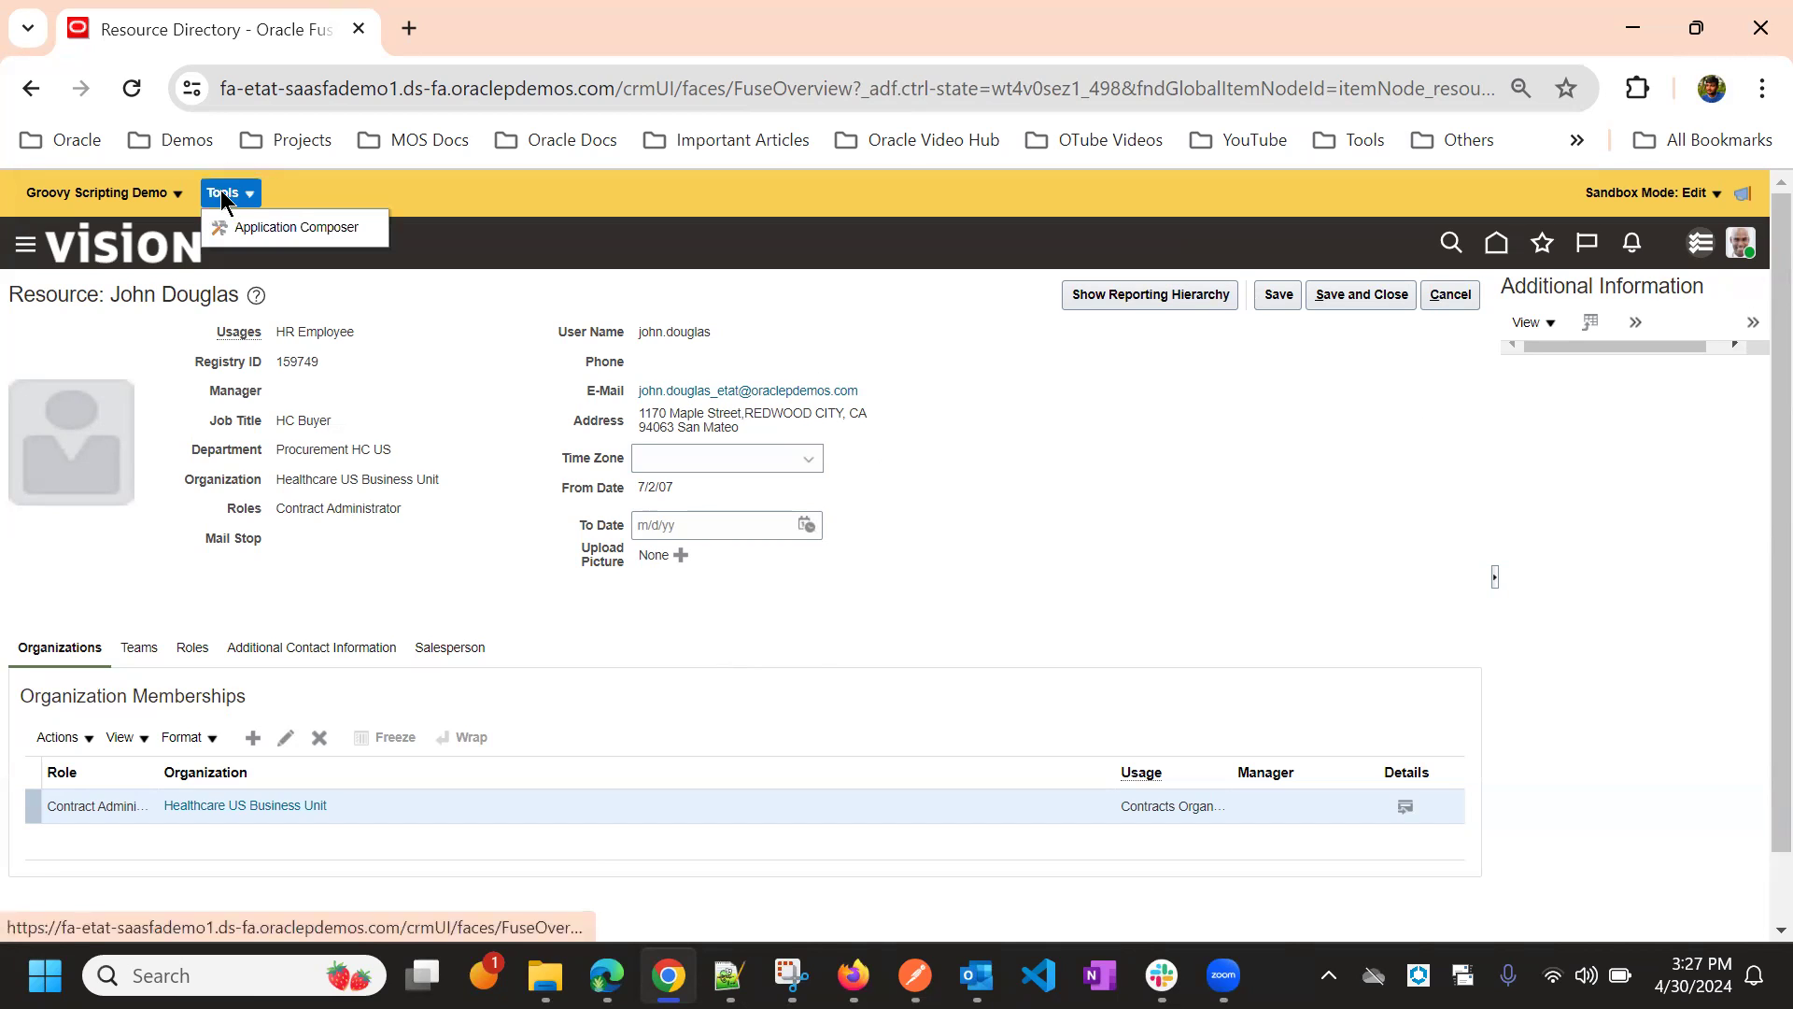
click(250, 220)
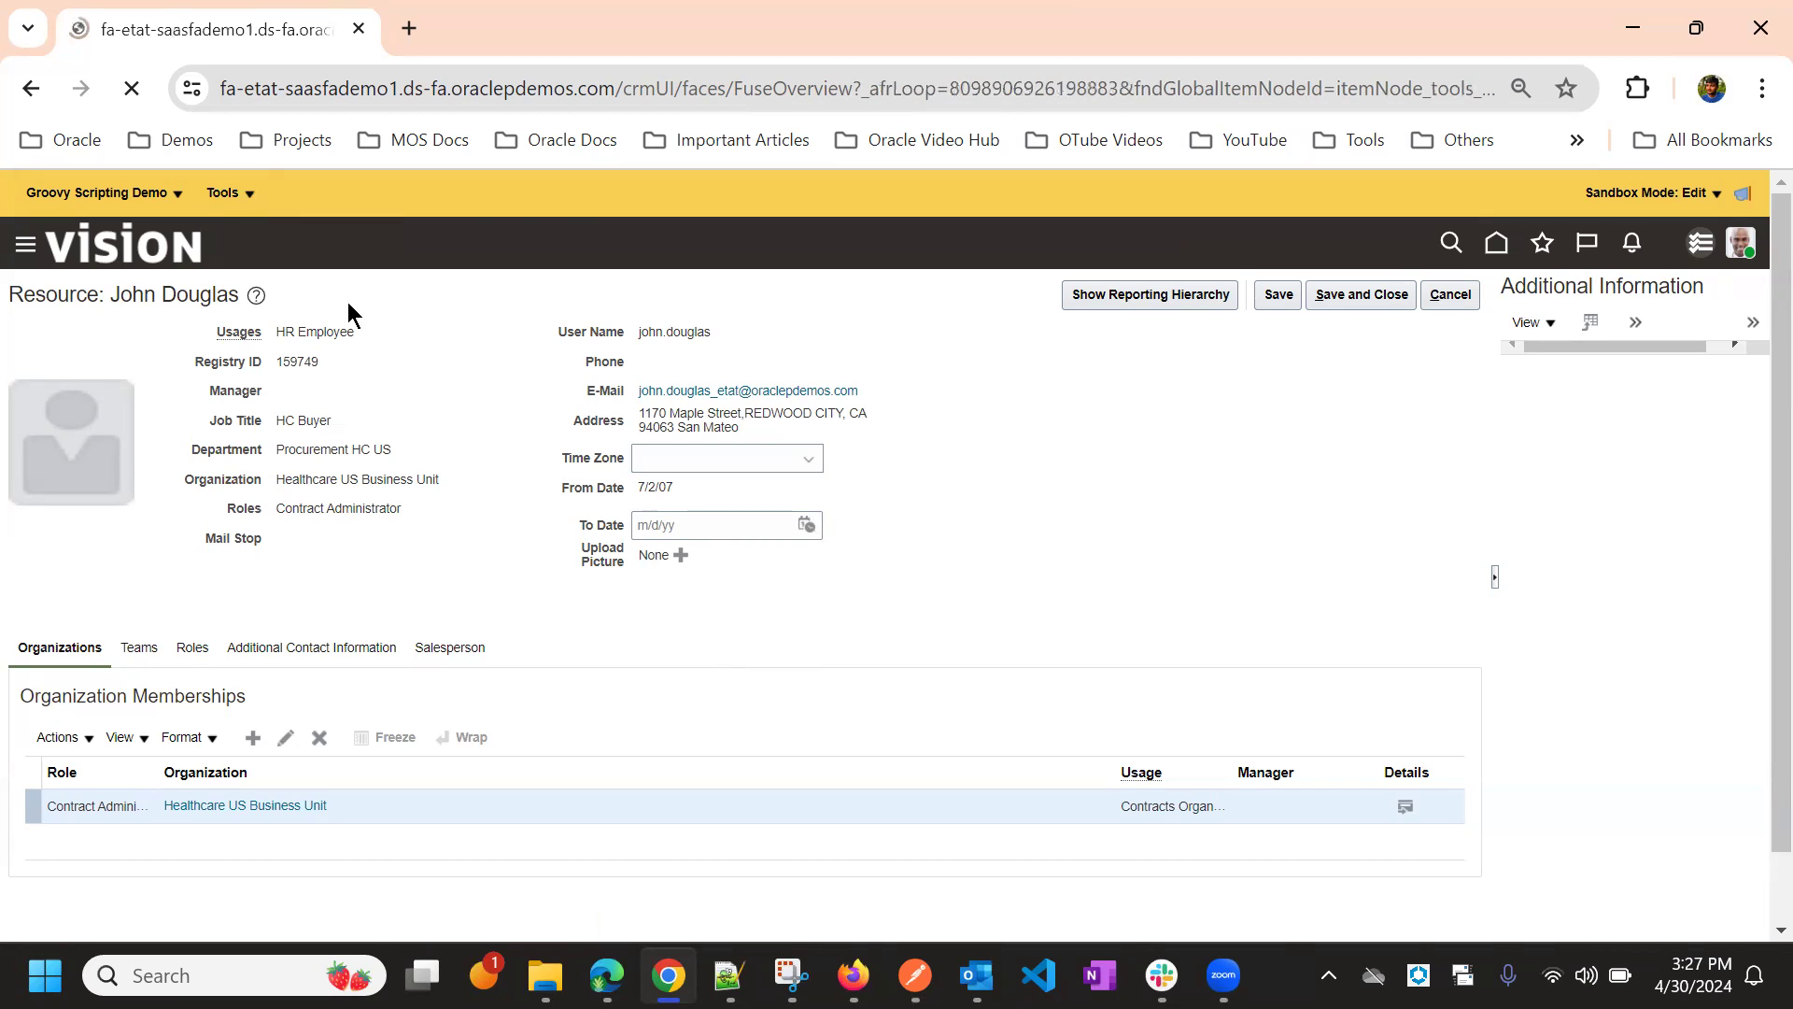
click(176, 416)
text(Resource)
click(239, 414)
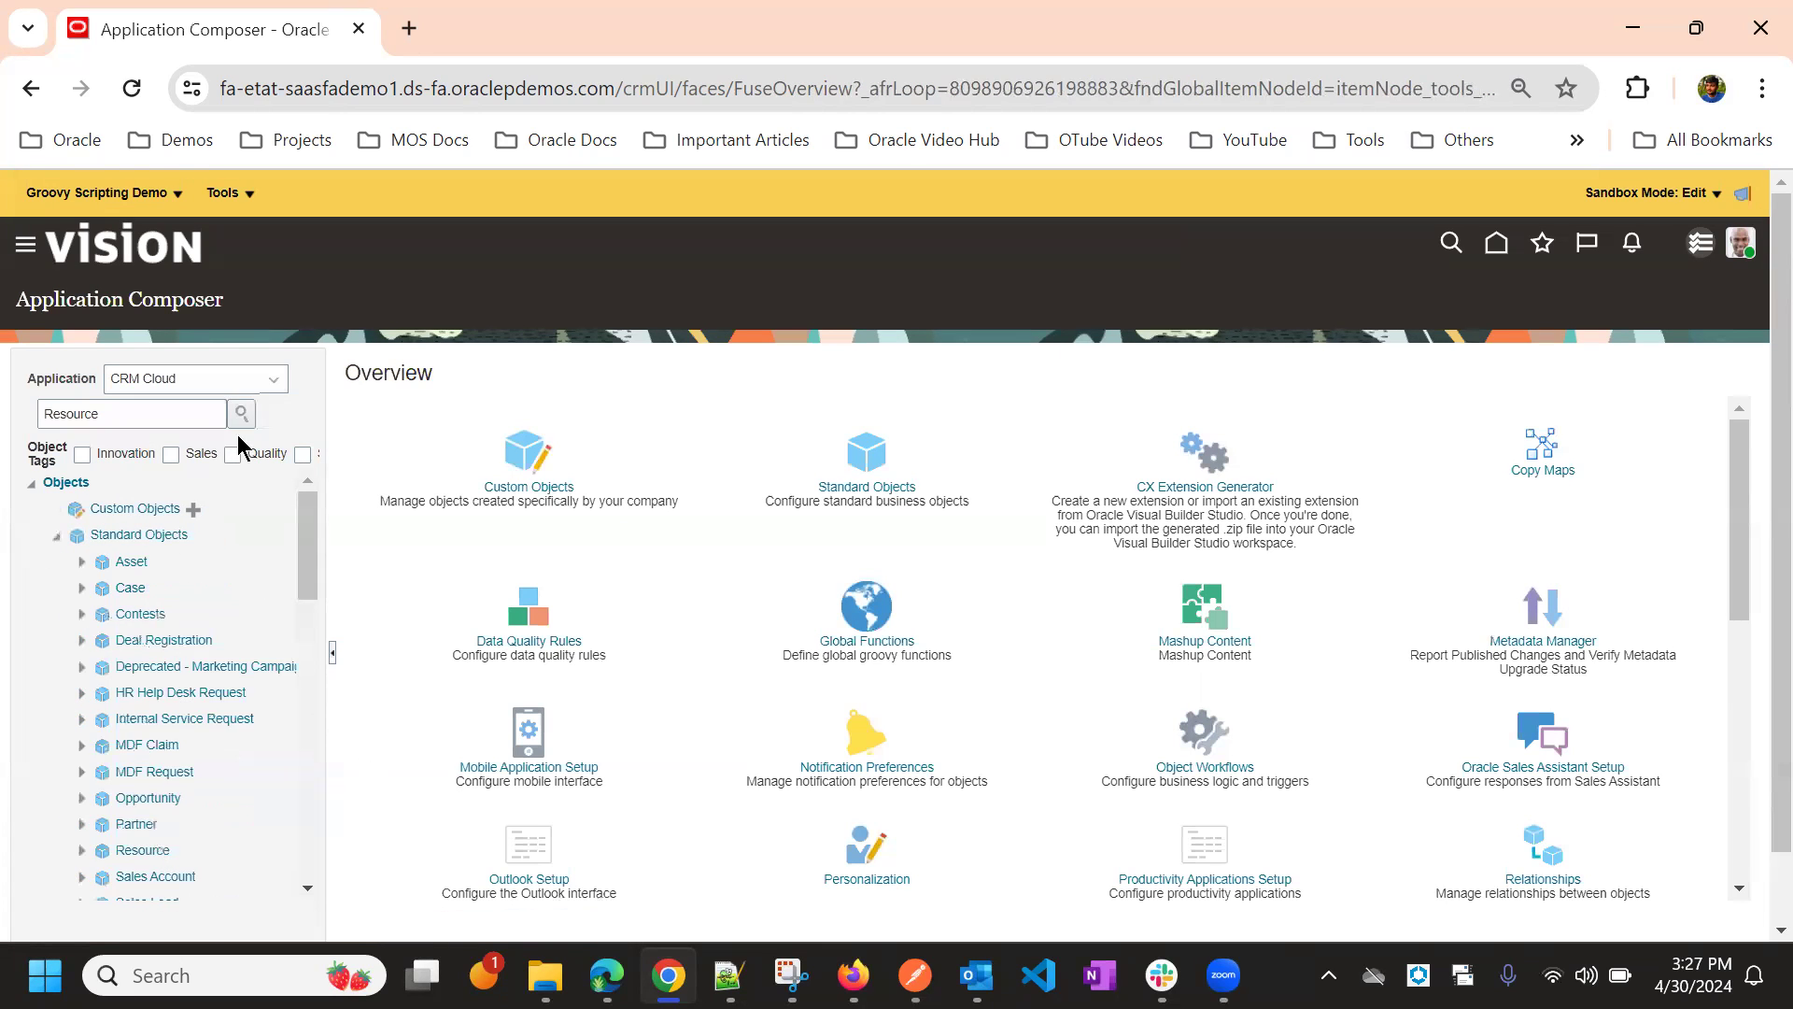
Expand the standard Resource object and open its Pages configuration.
scroll(136, 663, down, 3)
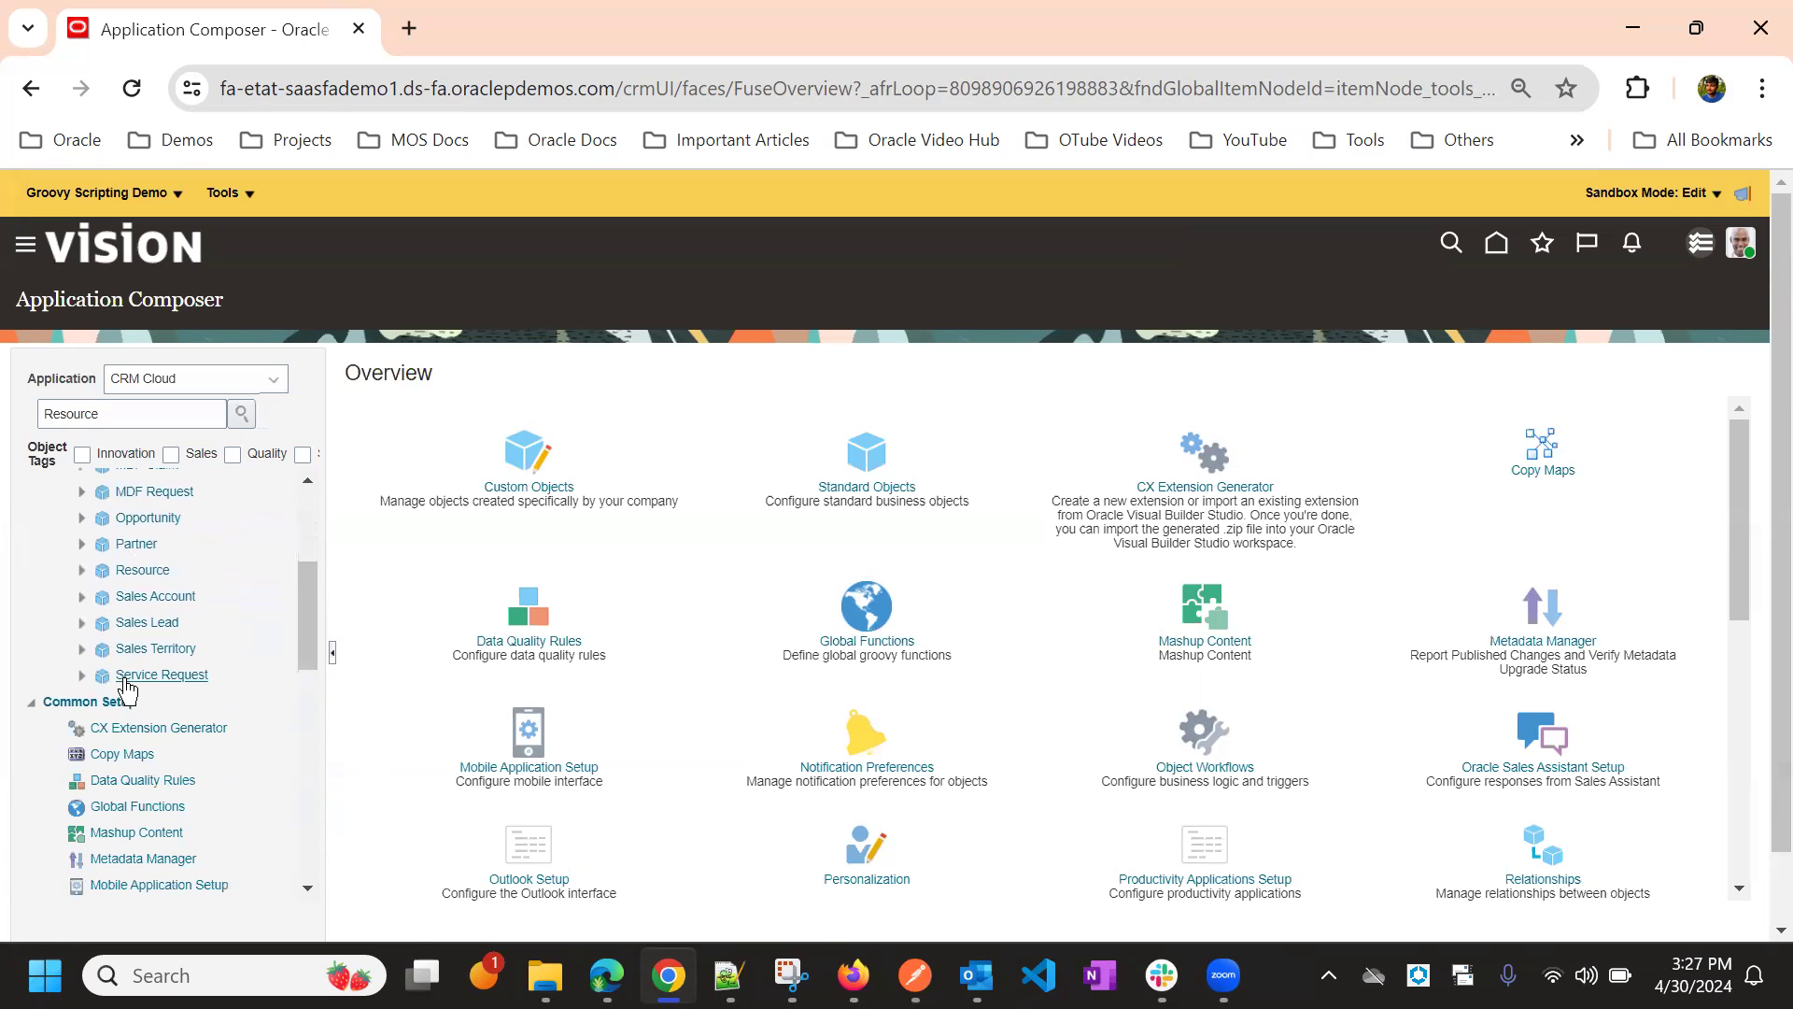
click(81, 570)
click(159, 622)
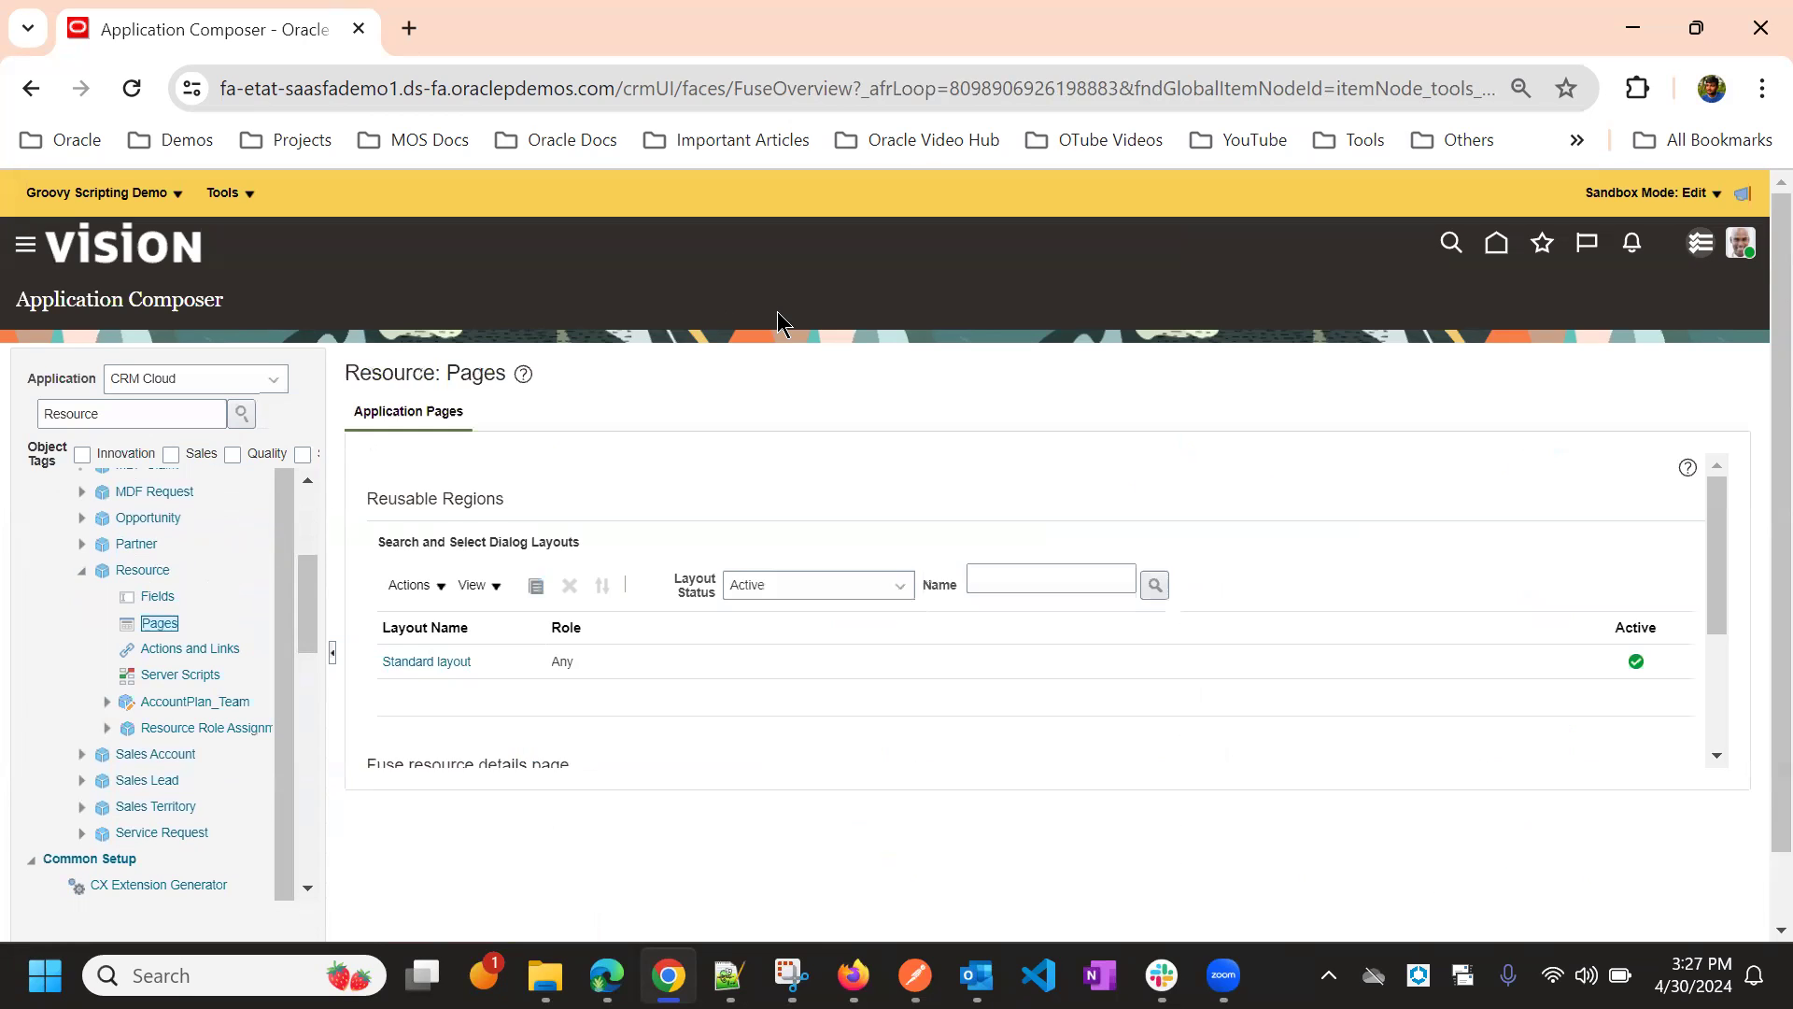
Duplicate the Standard layout of the Fuse resource details page, view the copy in the layout editor, and close it.
scroll(661, 520, down, 2)
scroll(663, 692, down, 1)
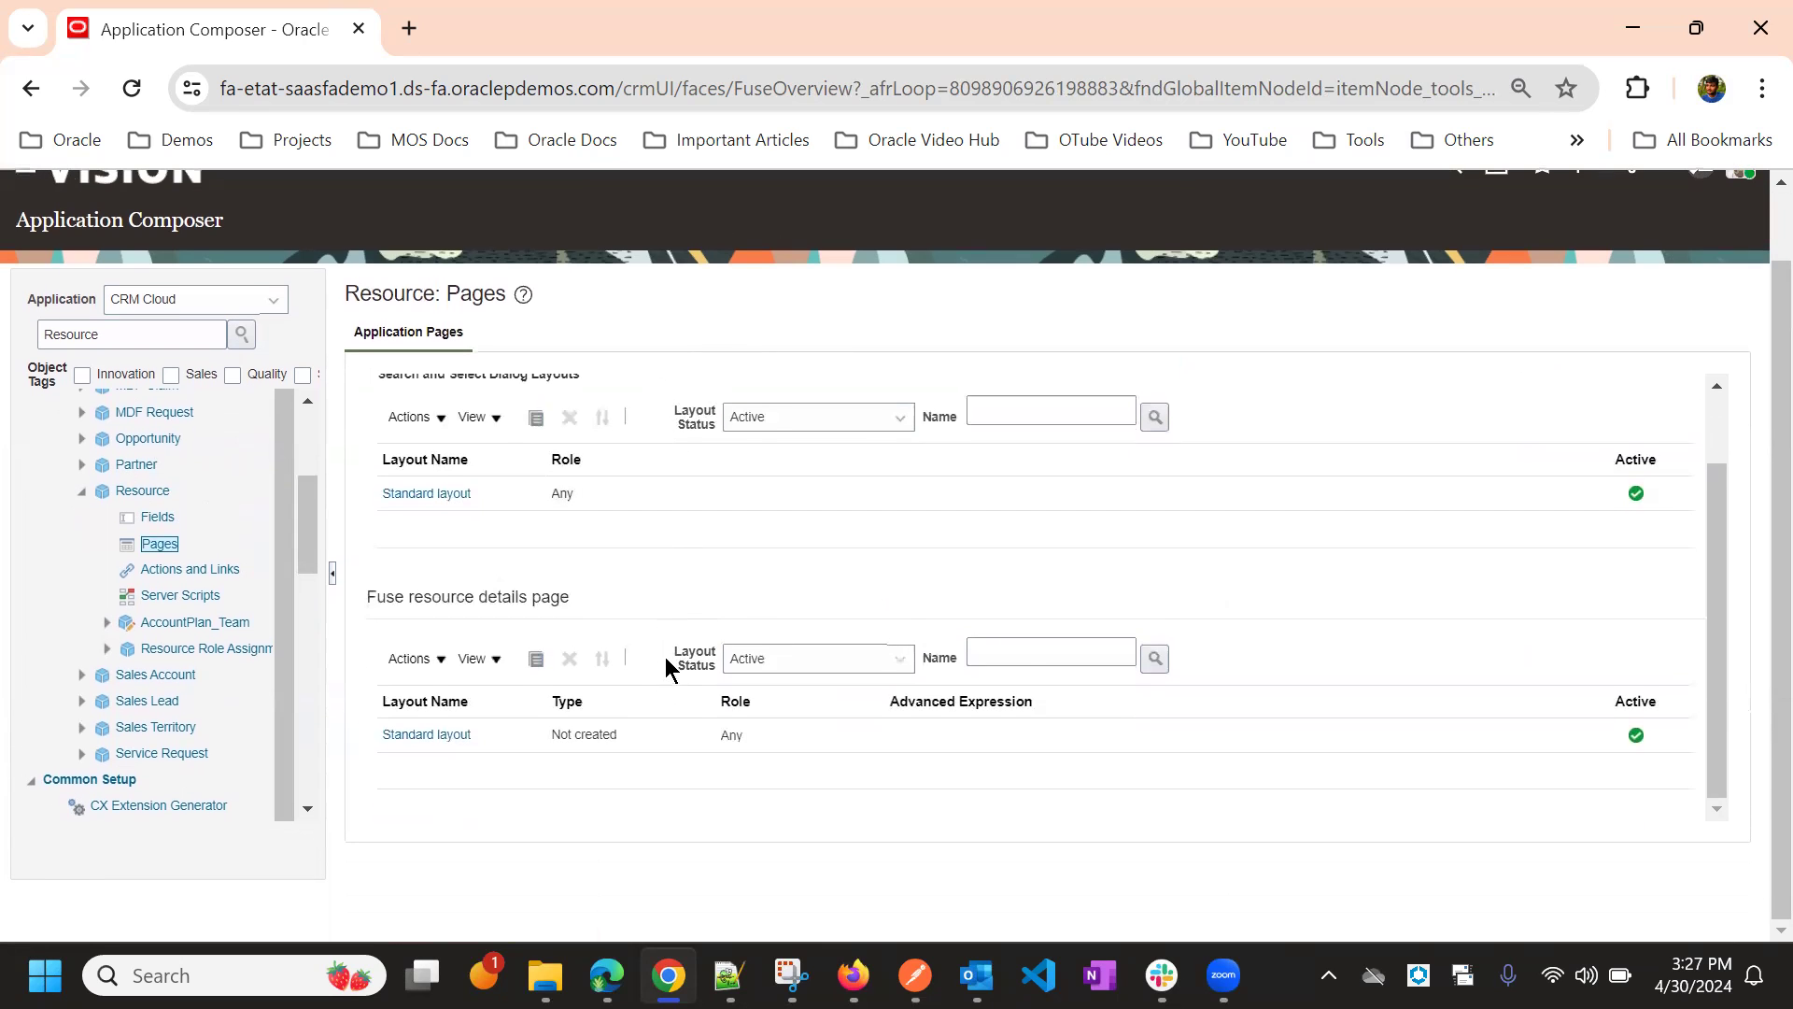
scroll(681, 602, up, 1)
scroll(682, 602, down, 1)
click(605, 733)
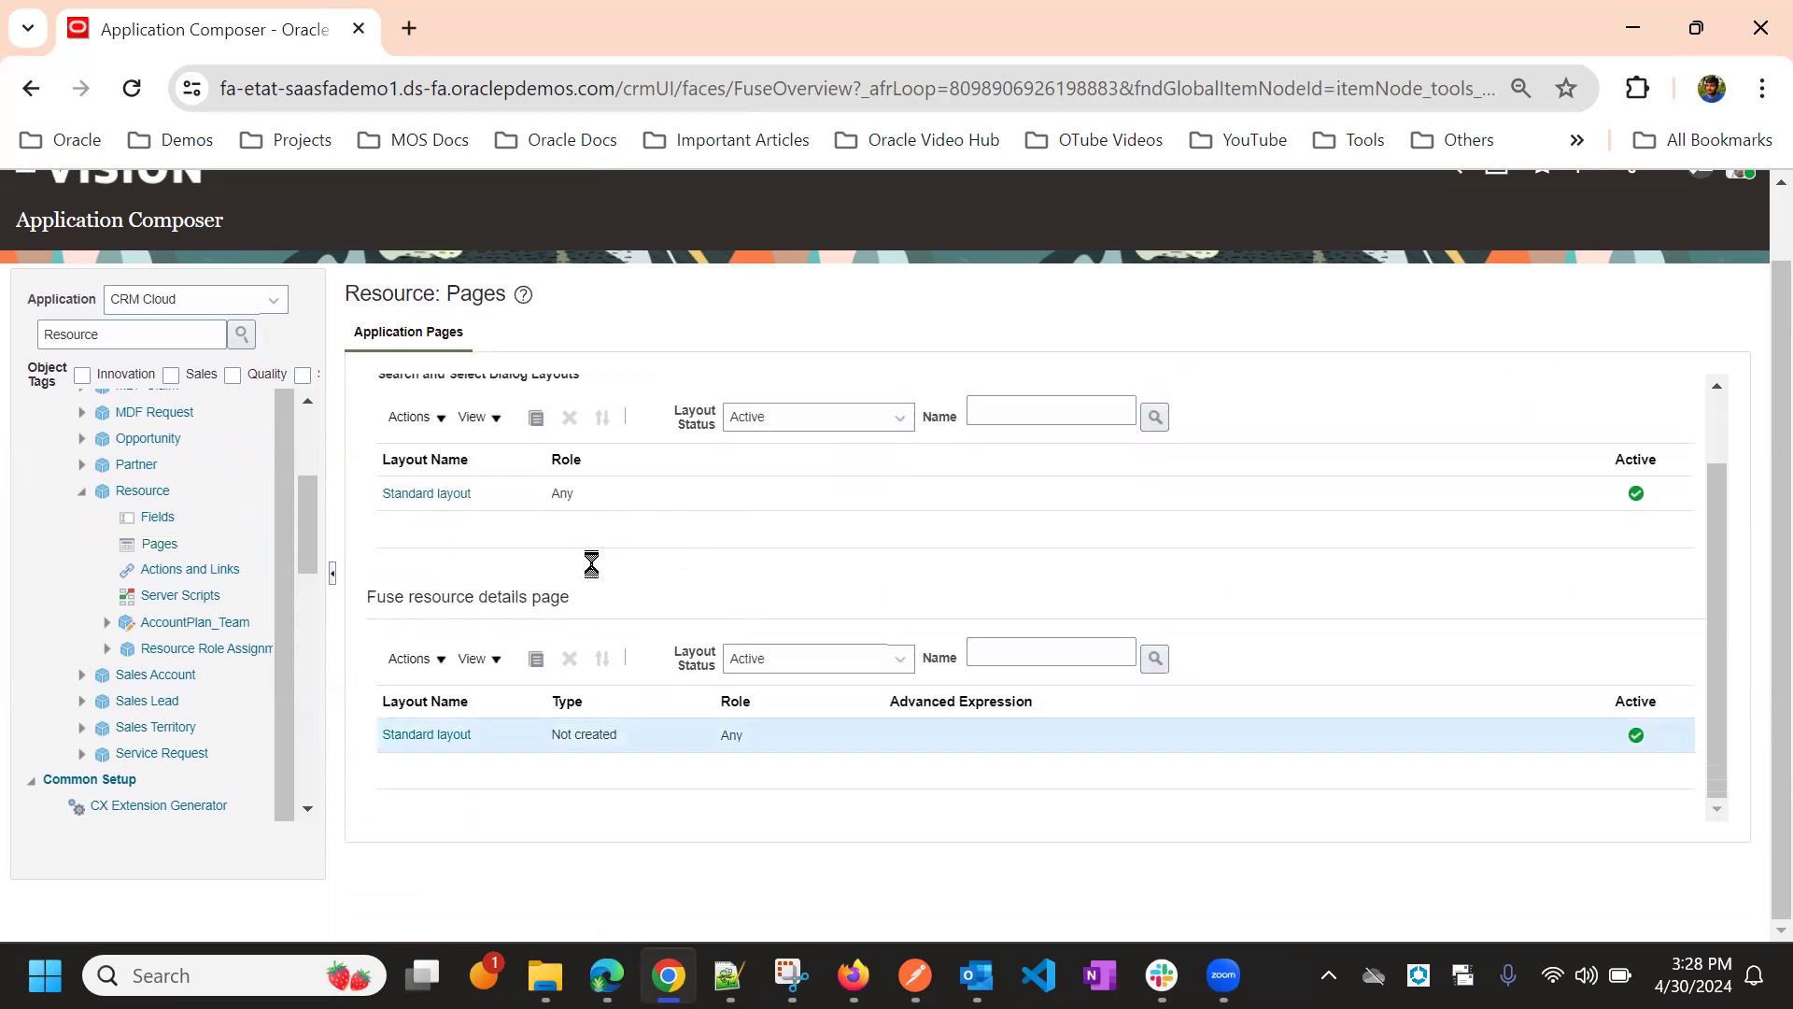
click(535, 661)
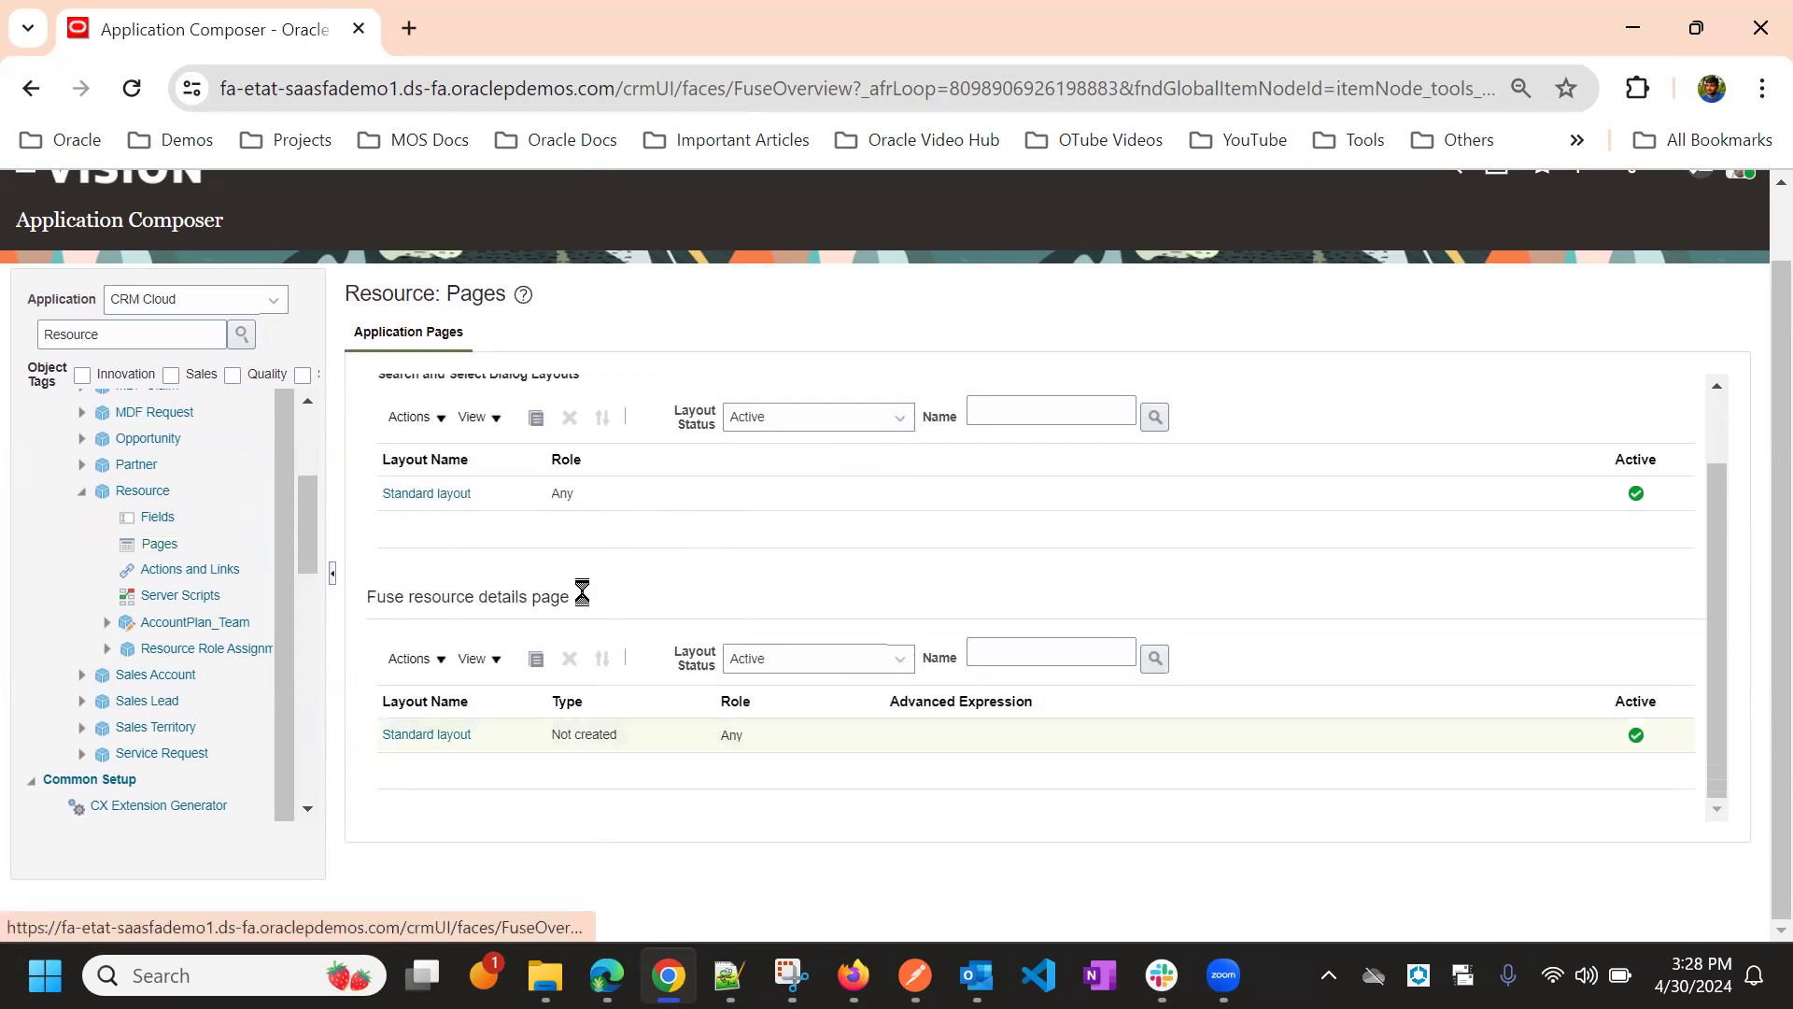
click(801, 664)
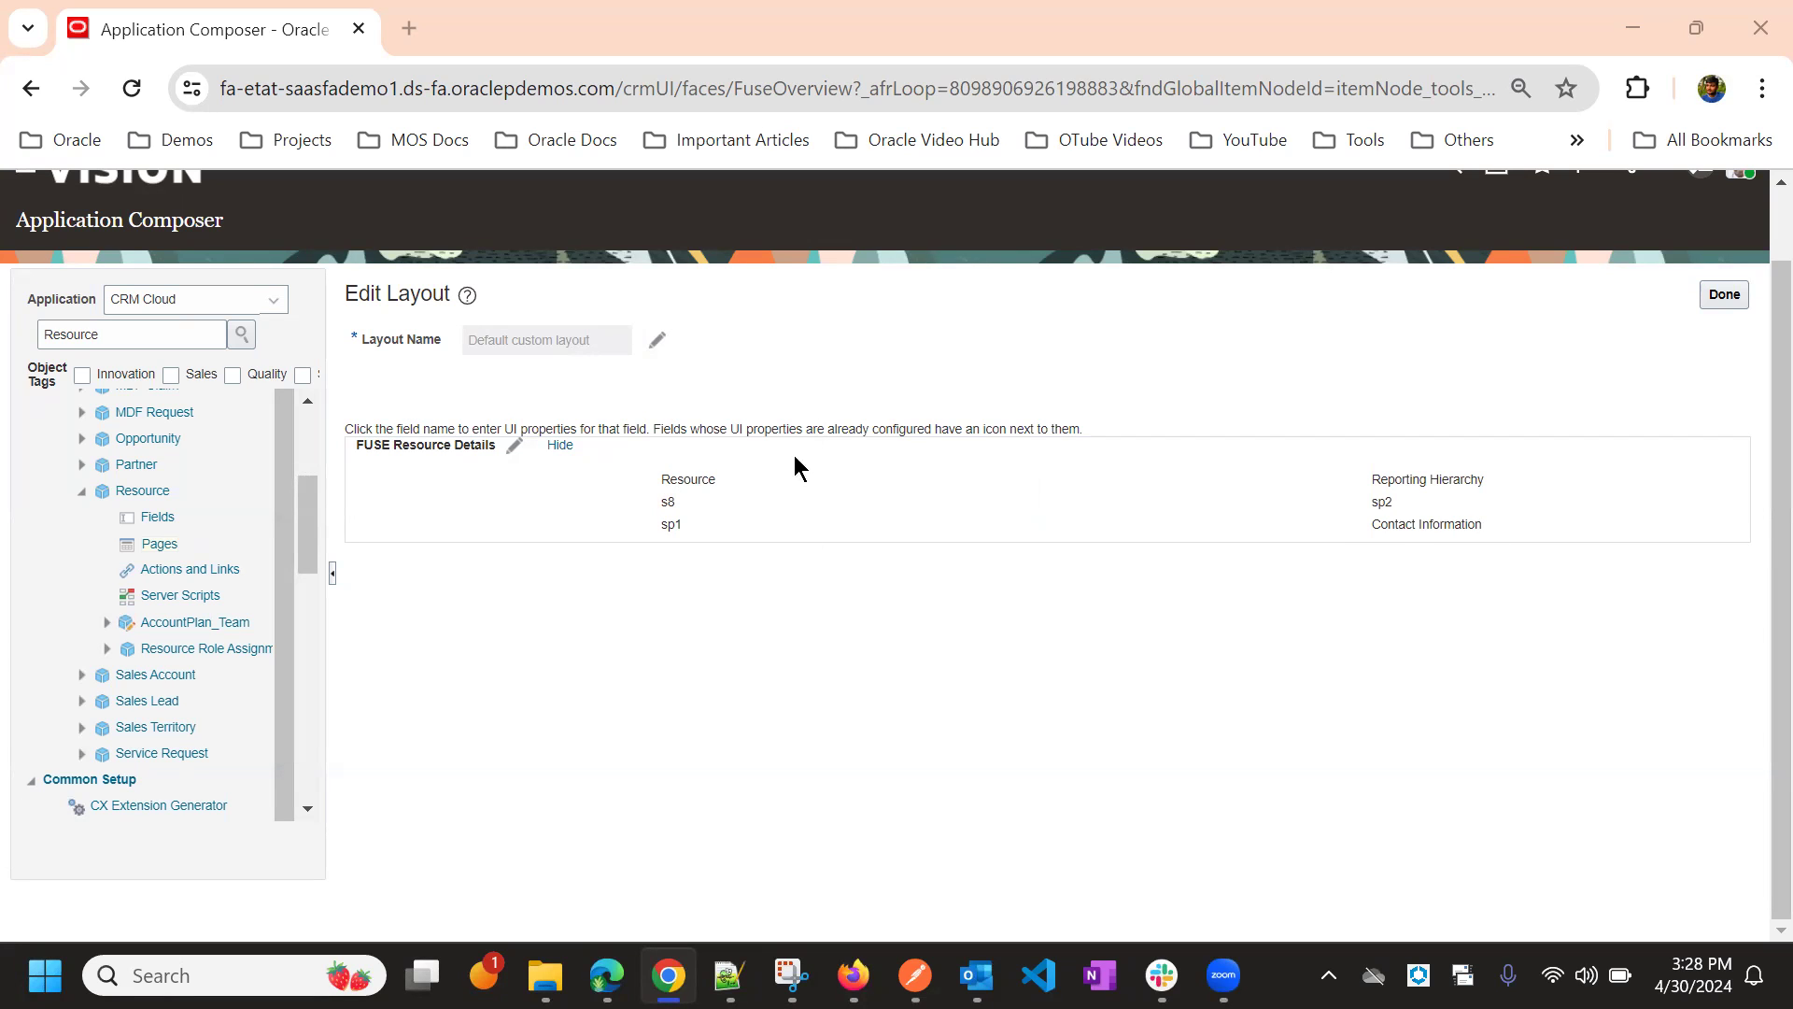
click(1717, 297)
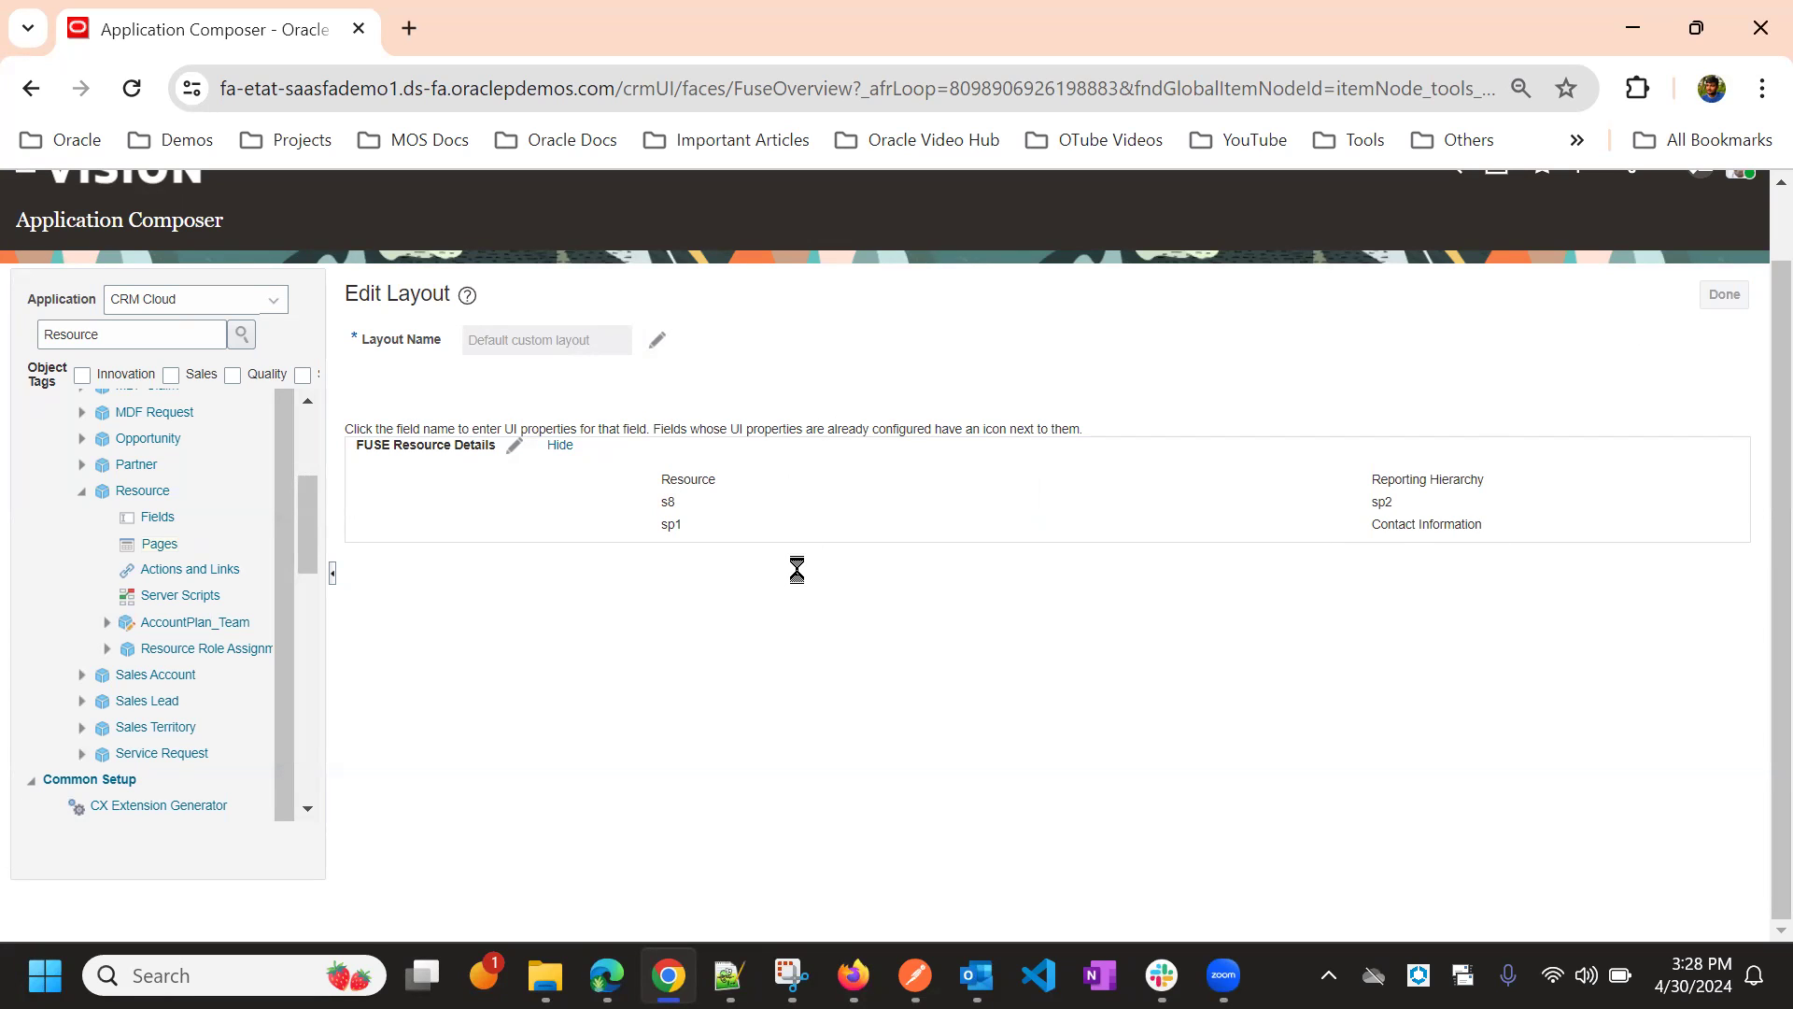
Examine which page regions and layouts the Resource object offers under Application Pages.
scroll(669, 641, down, 1)
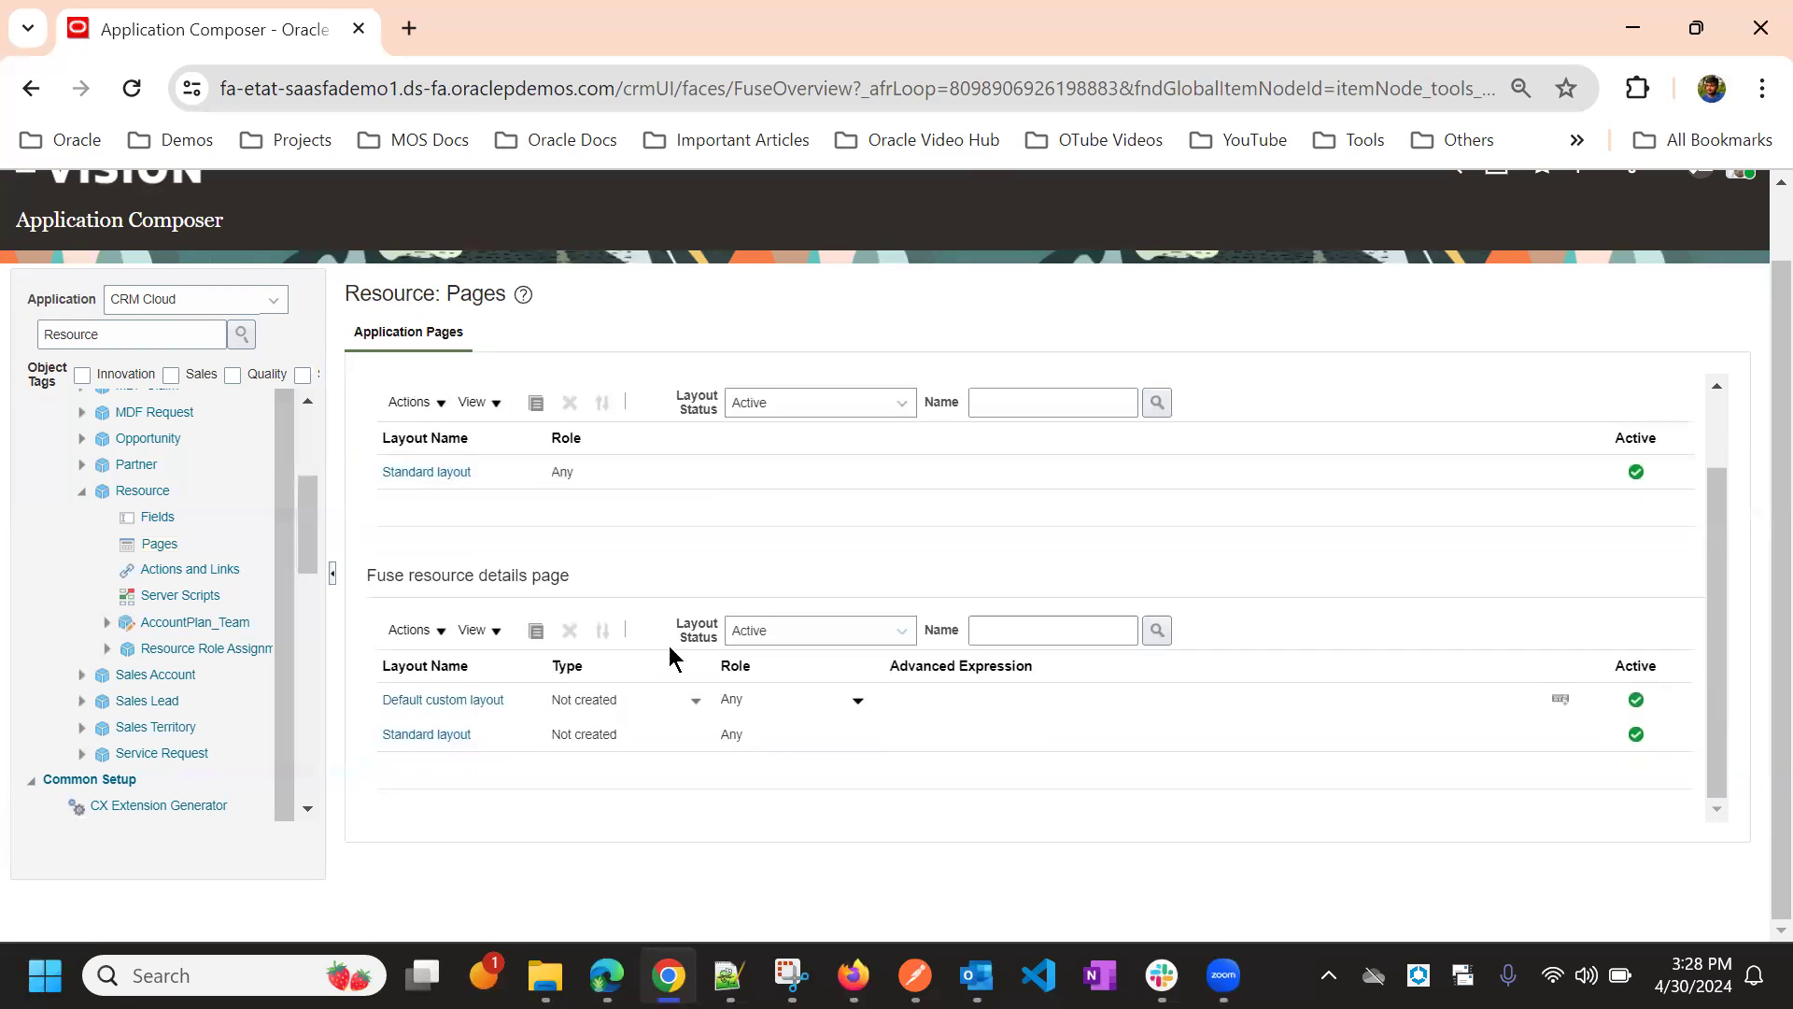
click(677, 702)
click(799, 734)
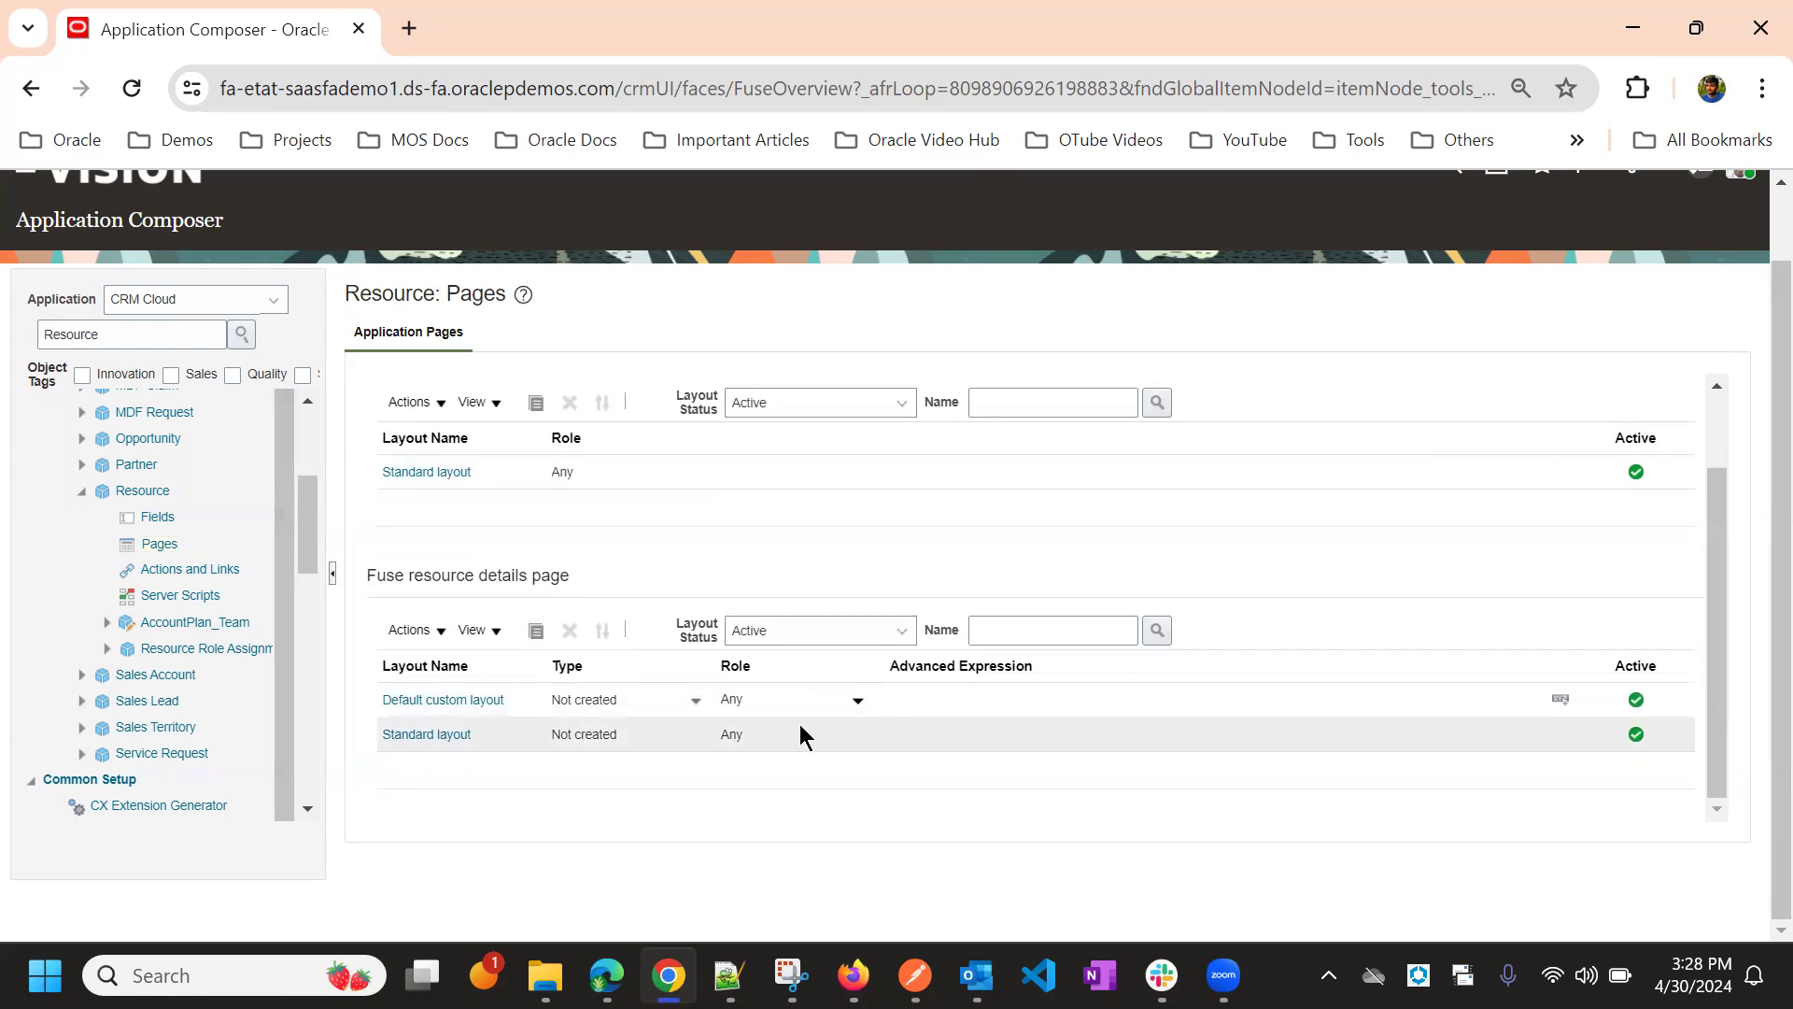
scroll(660, 620, up, 1)
scroll(654, 630, down, 1)
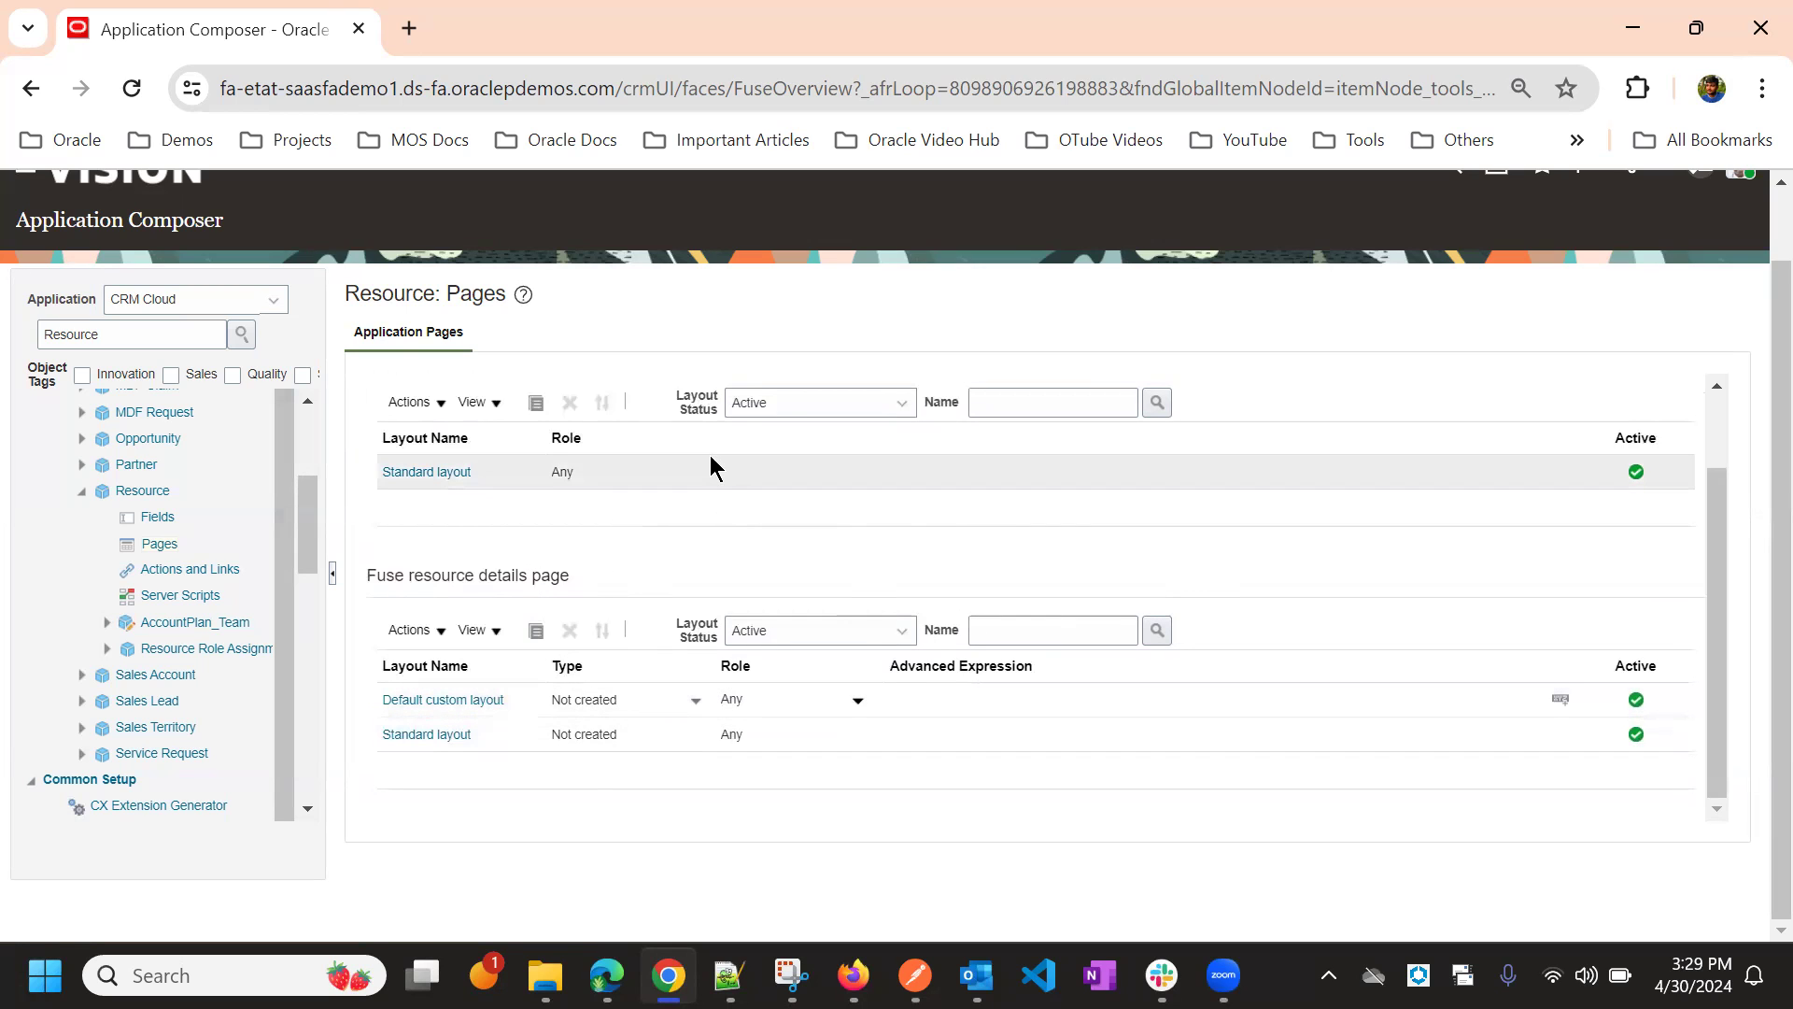
scroll(691, 495, up, 1)
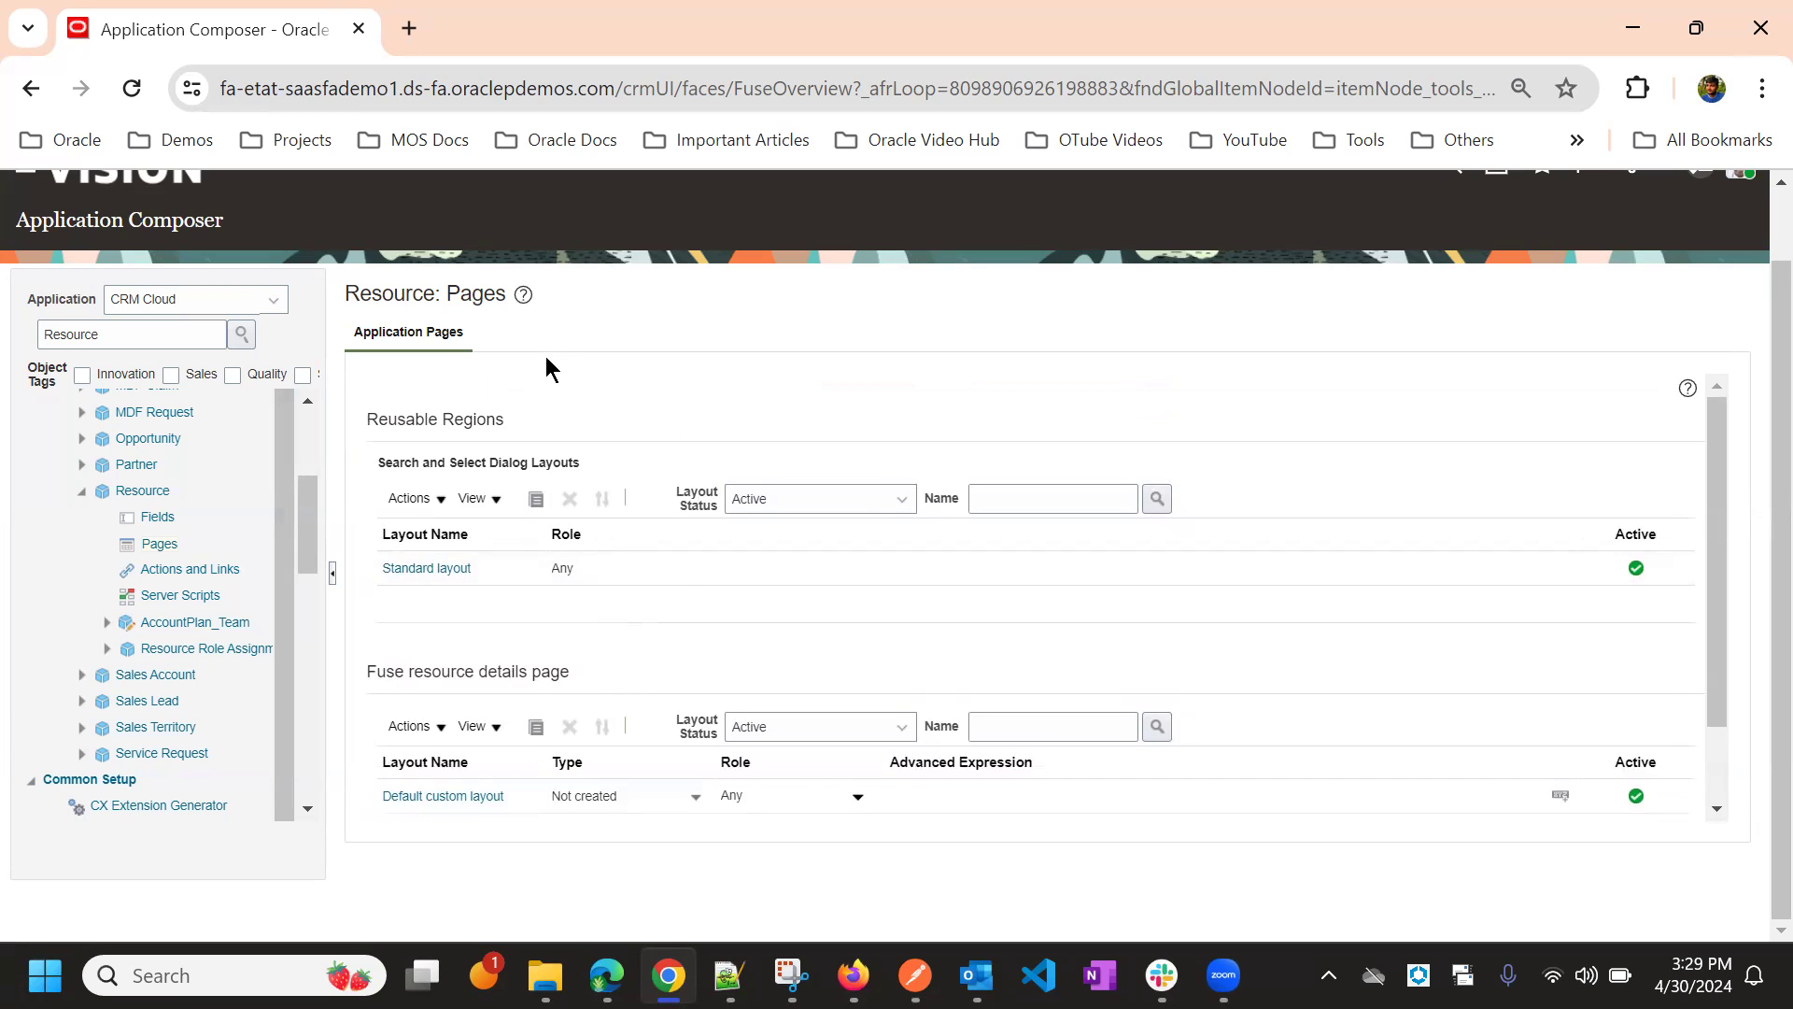
scroll(532, 360, up, 1)
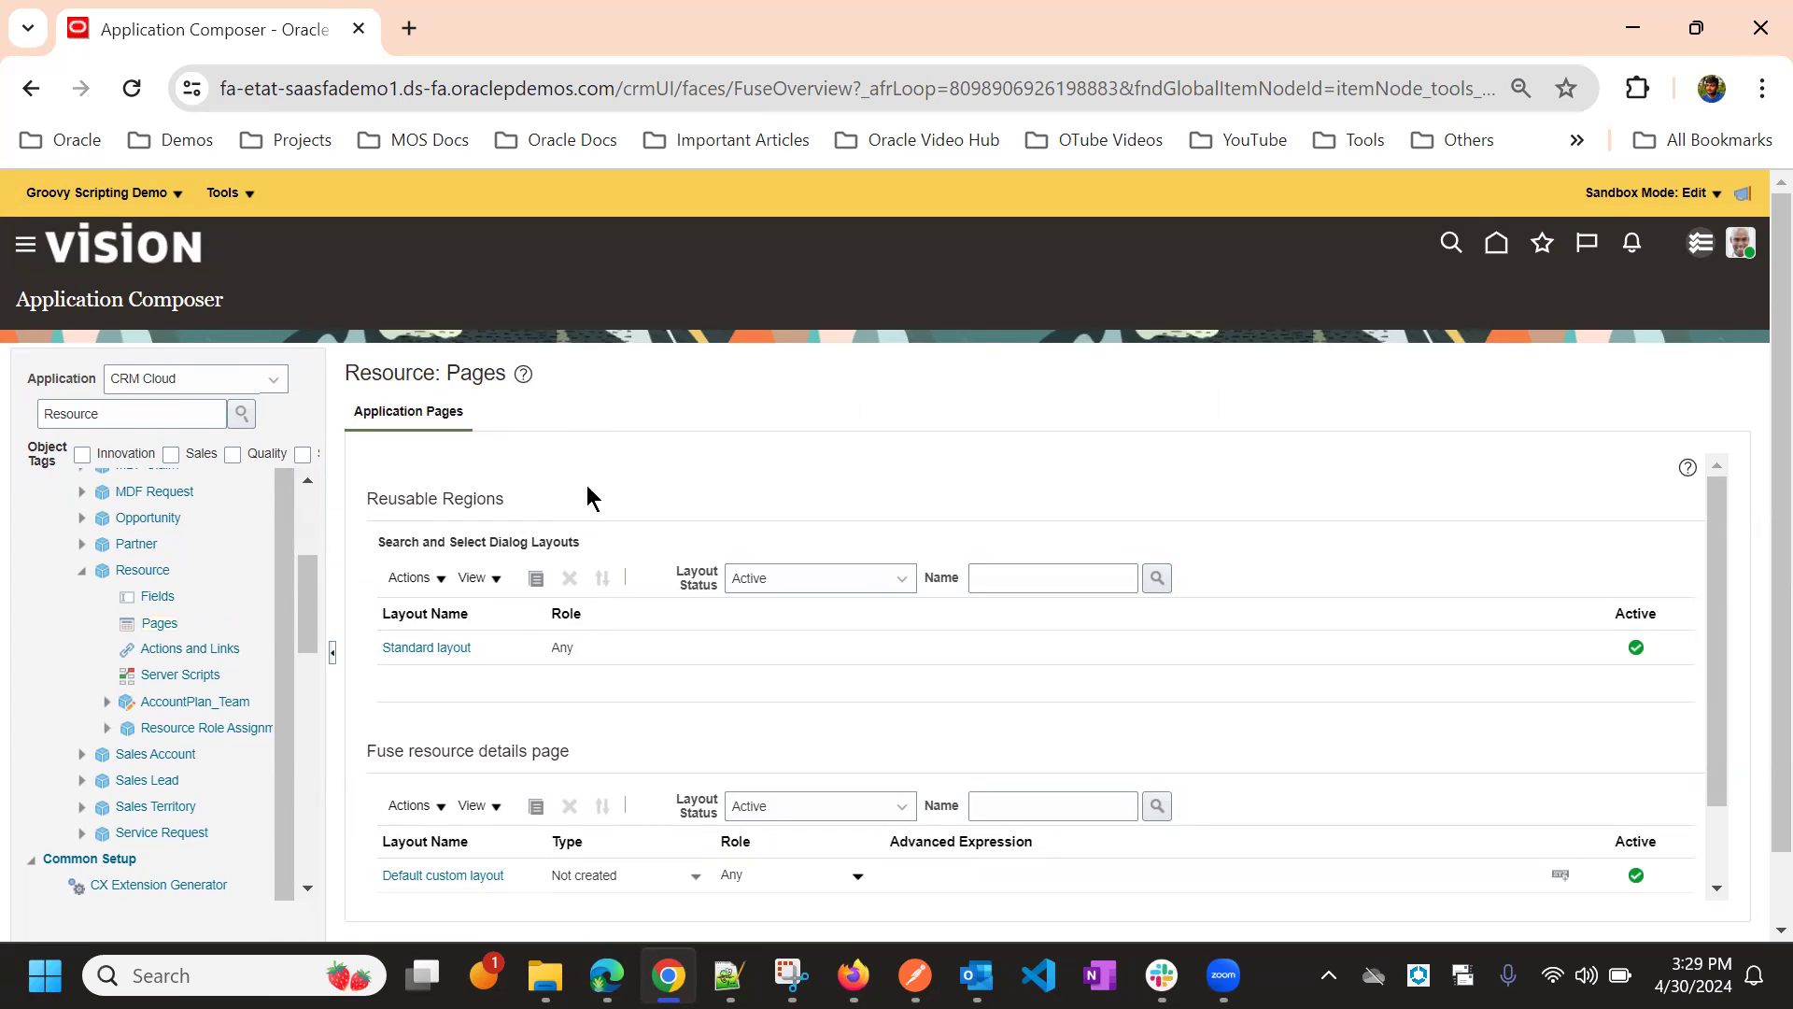
Go to Setup and Maintenance and open its search page for setup tasks.
click(1743, 257)
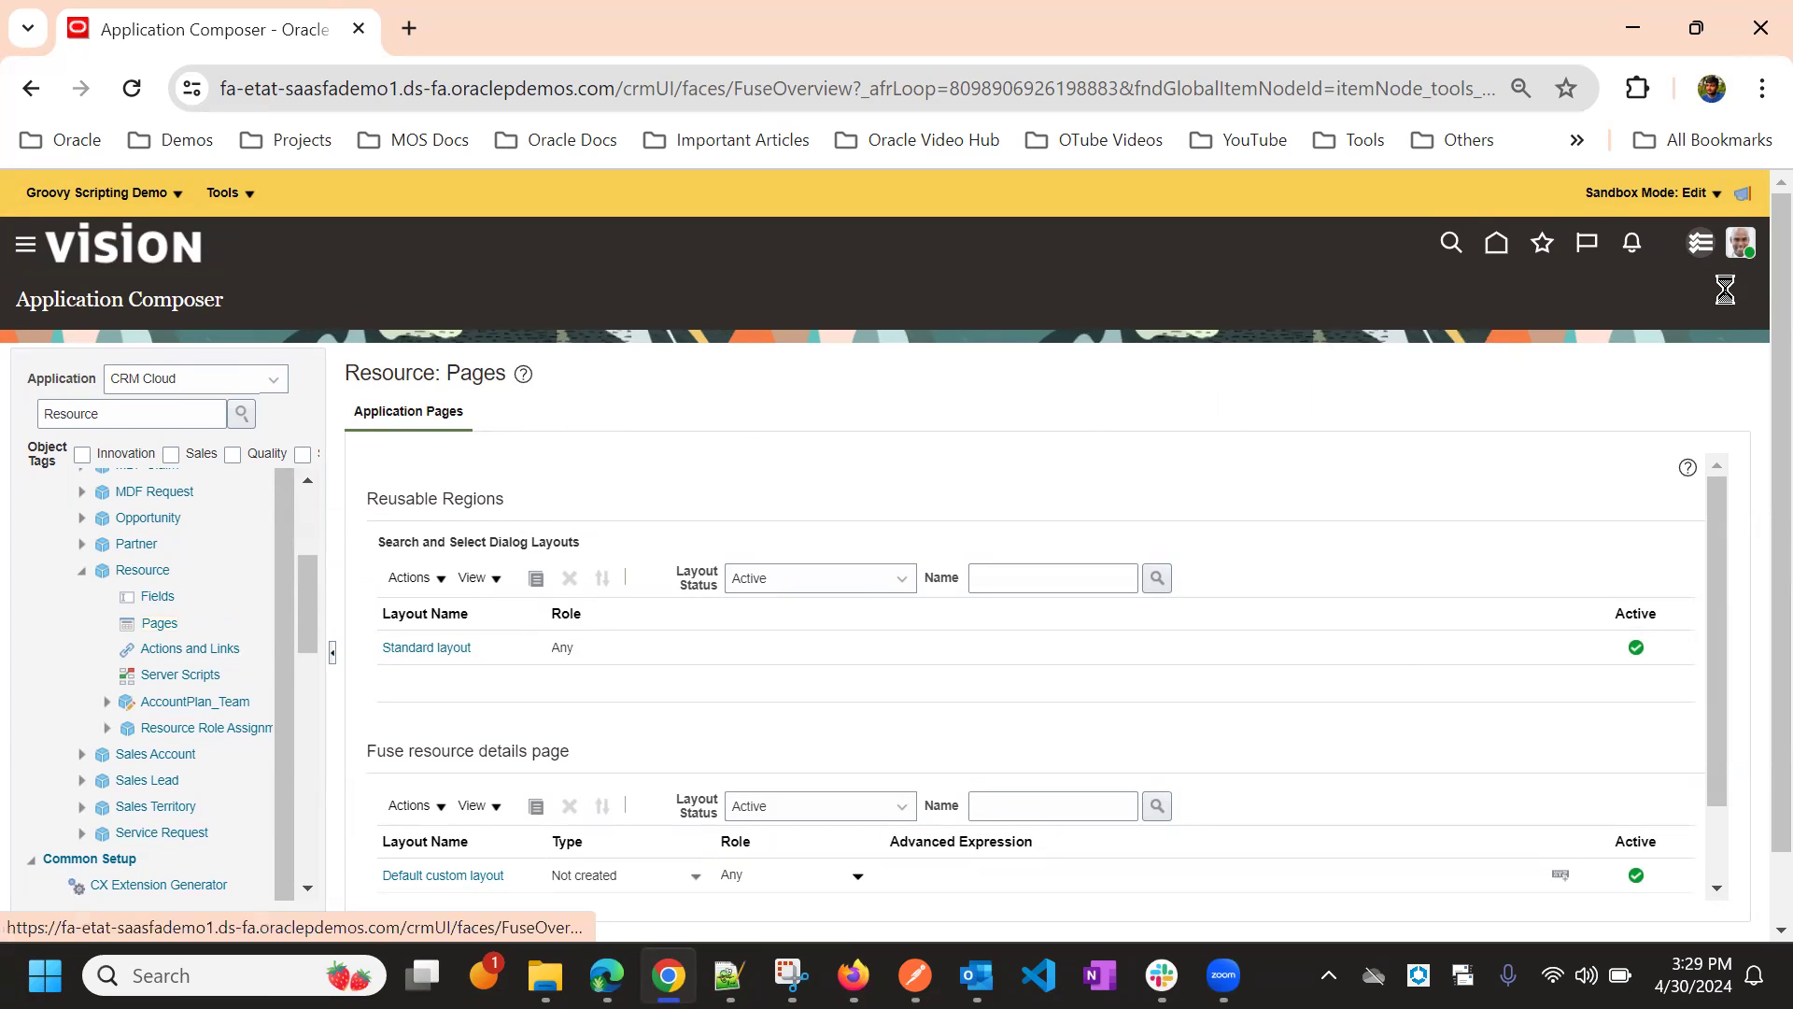
click(1365, 561)
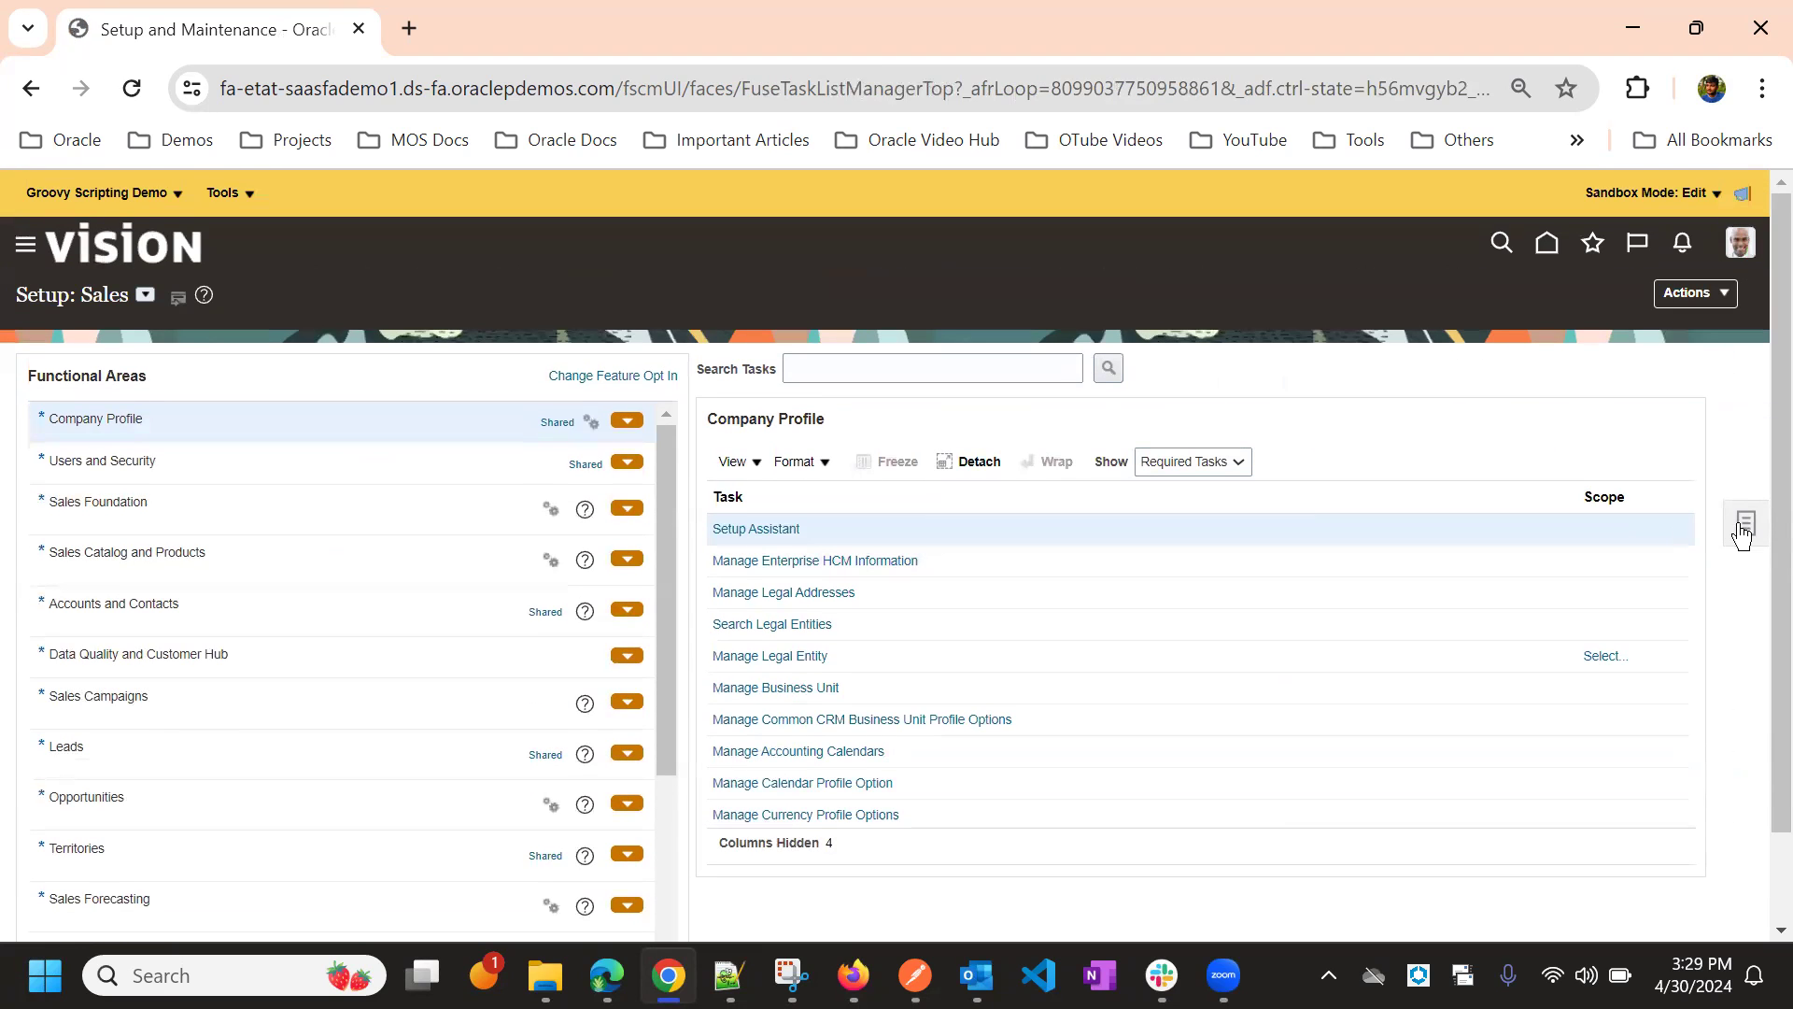
click(1529, 530)
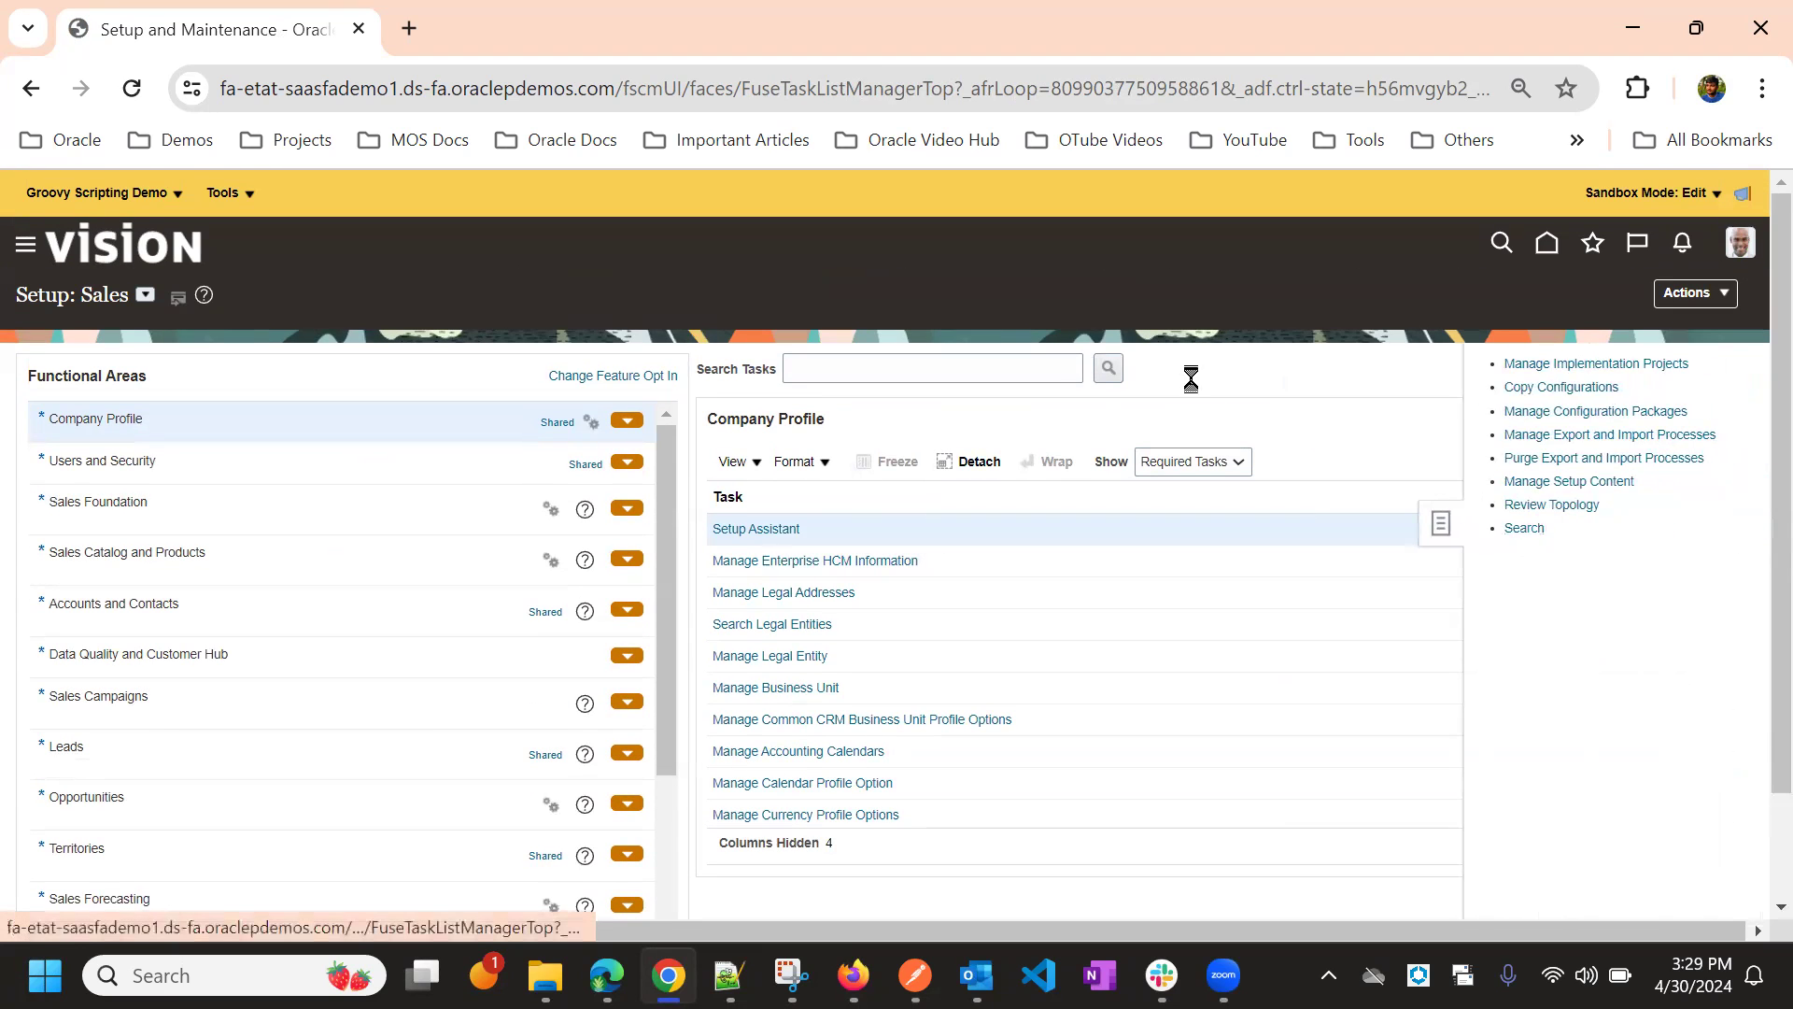
Search the setup tasks for "manage admin" and open Manage Administrator Profile Values.
click(721, 369)
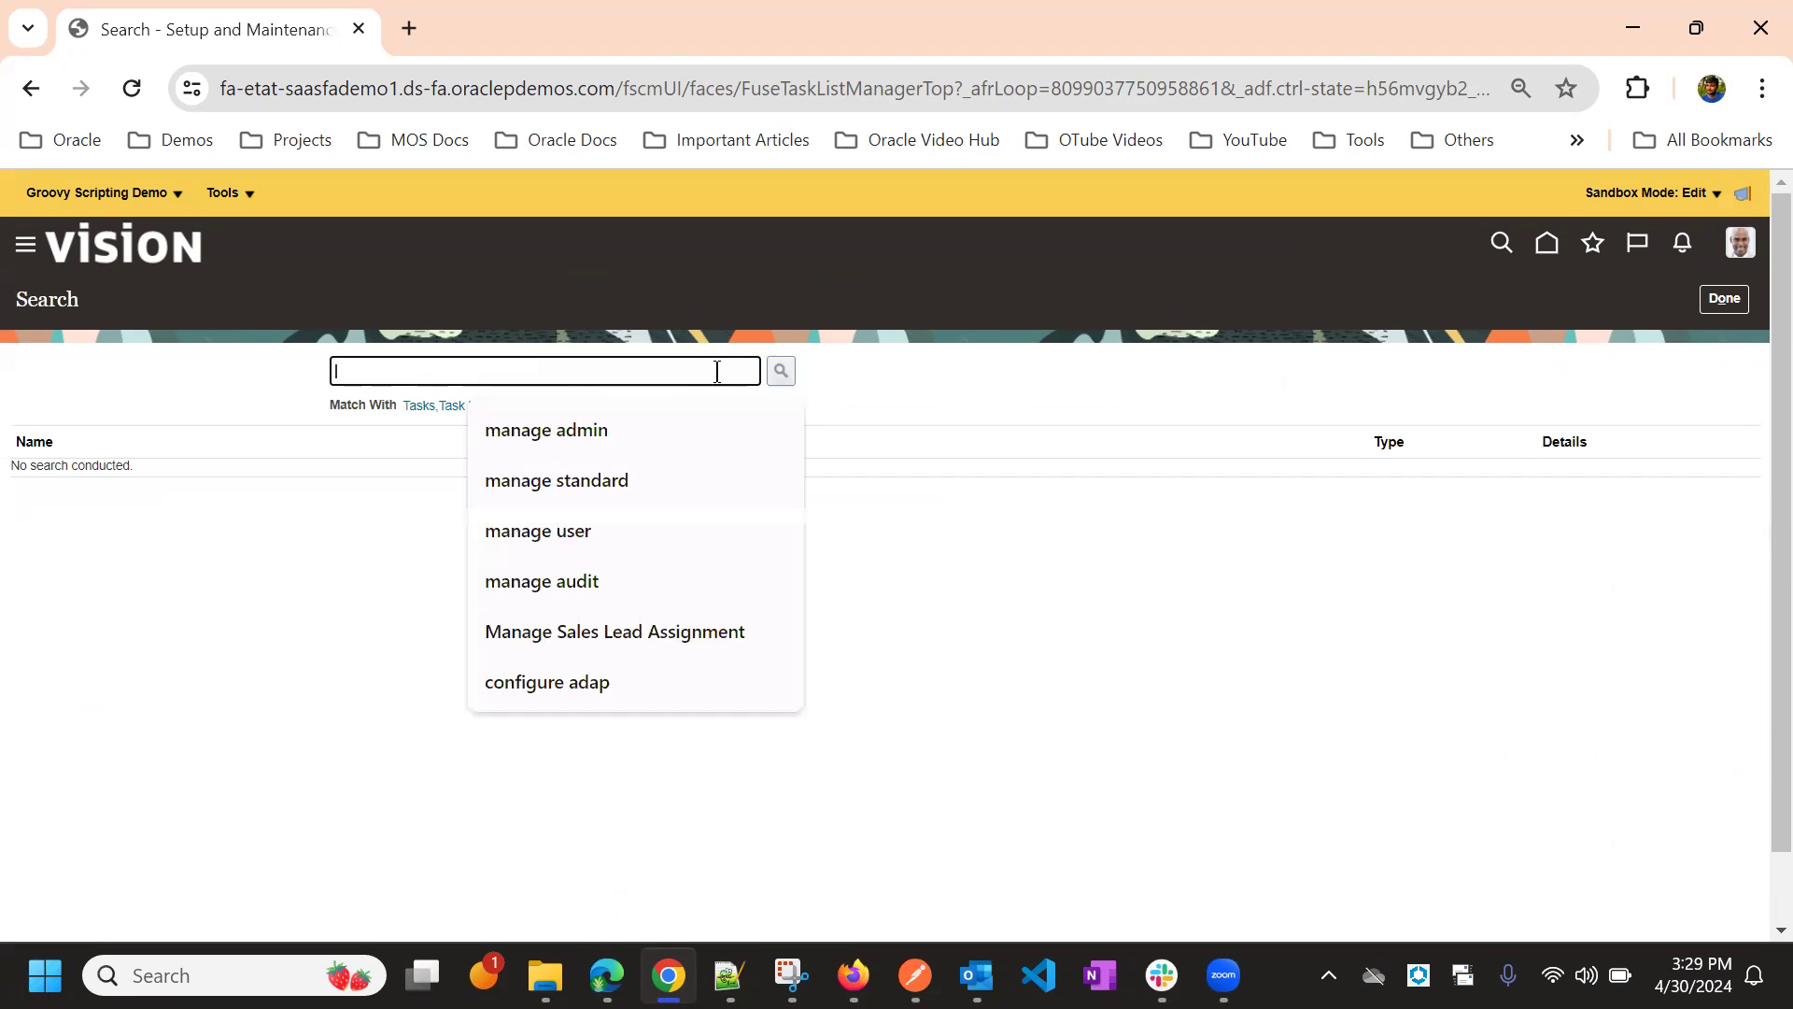
click(695, 421)
click(781, 371)
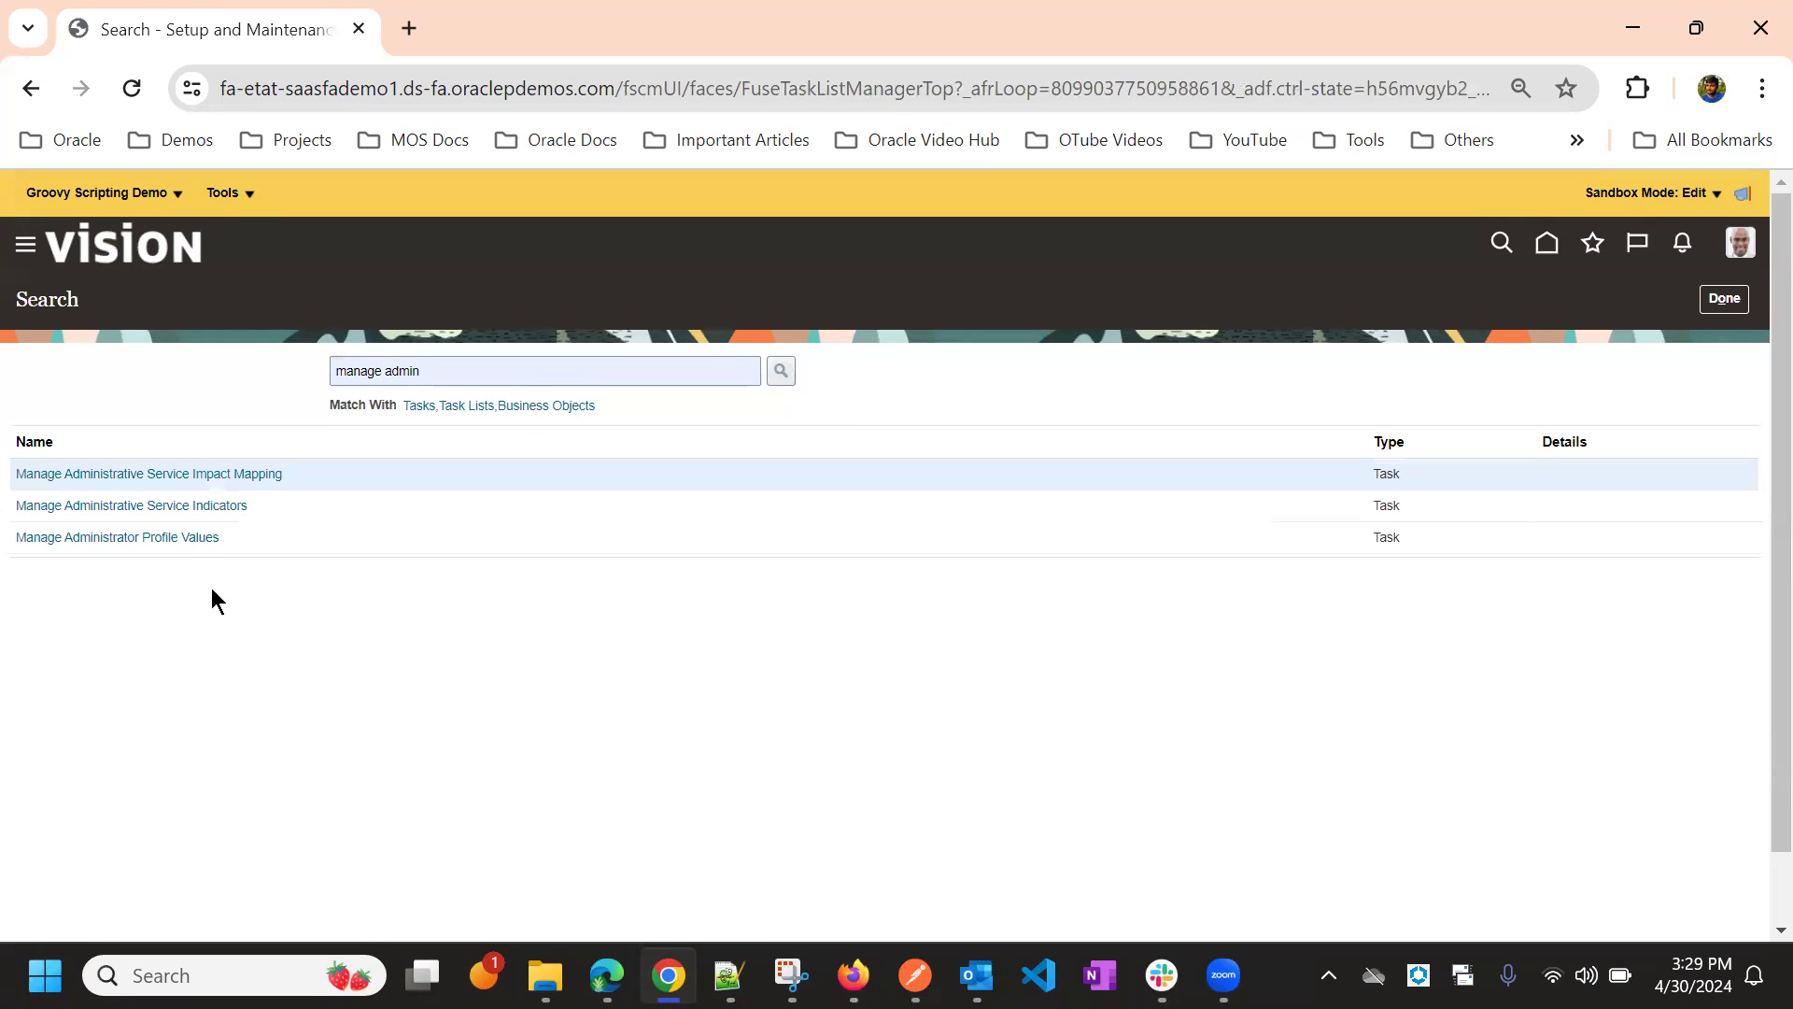
click(167, 541)
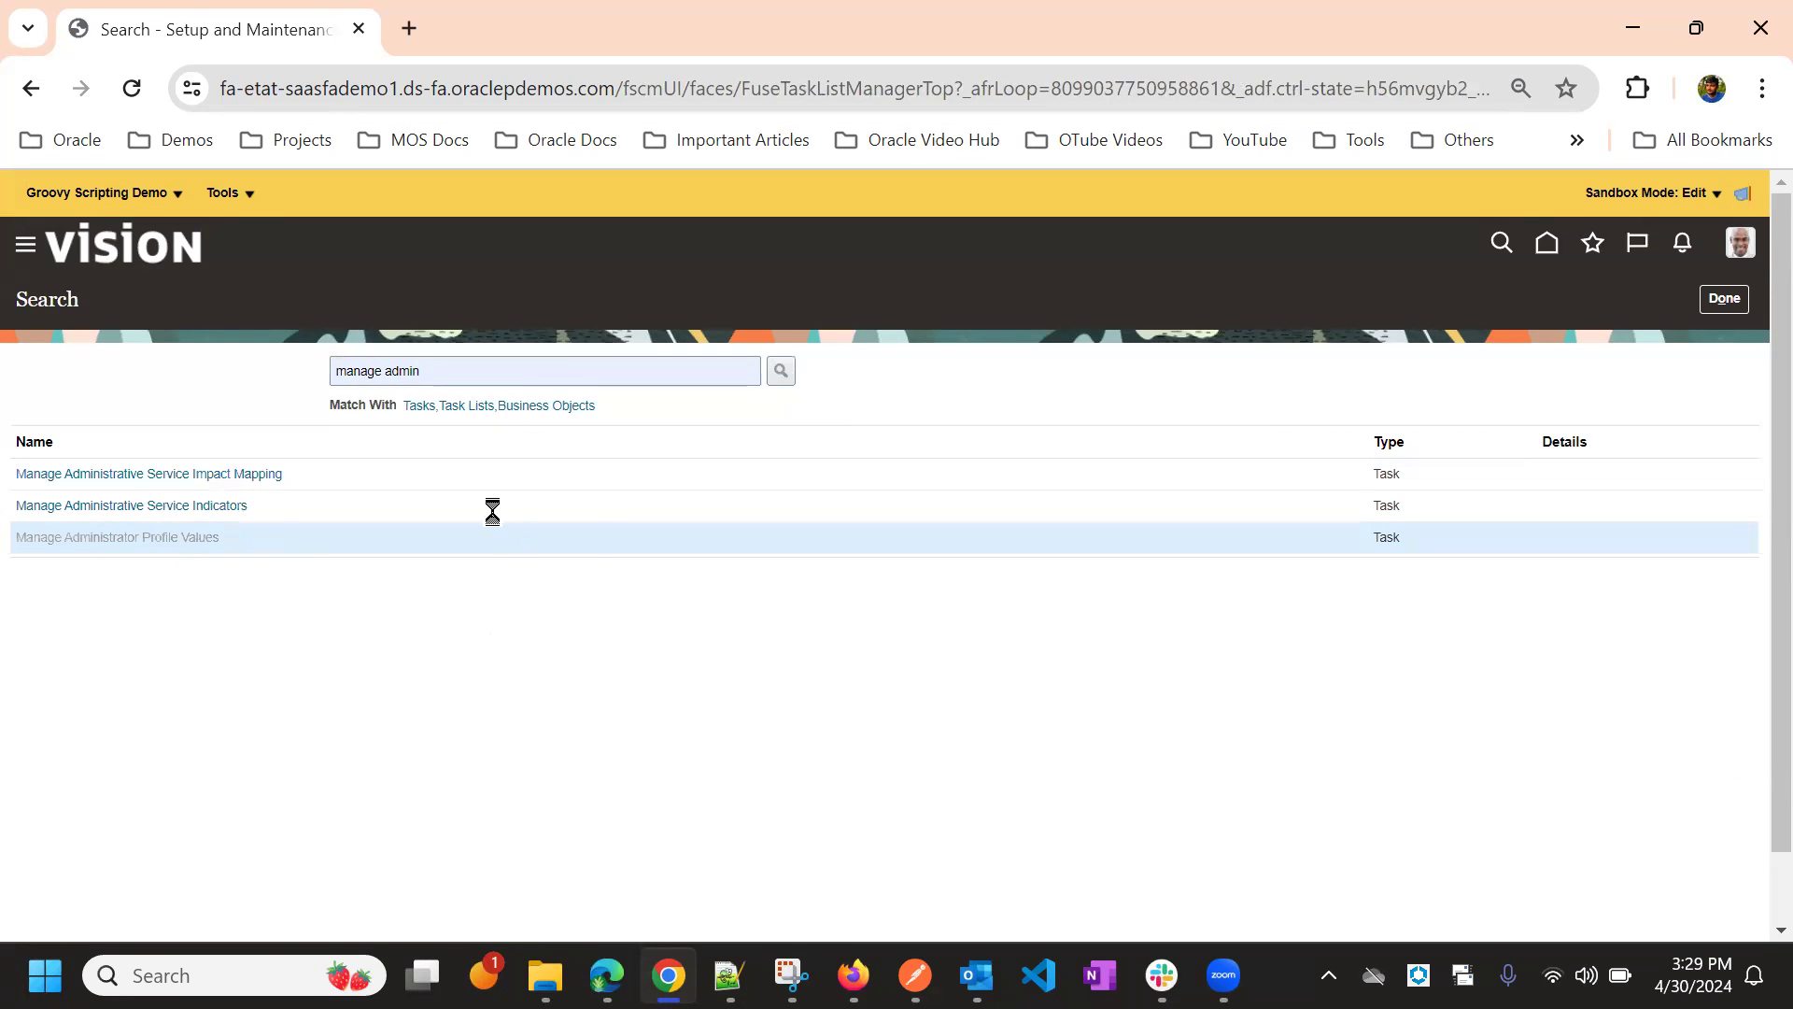
Search the profile options by the code HZ_RESOURCE_ALLOW_CUSTOMIZATION.
click(373, 373)
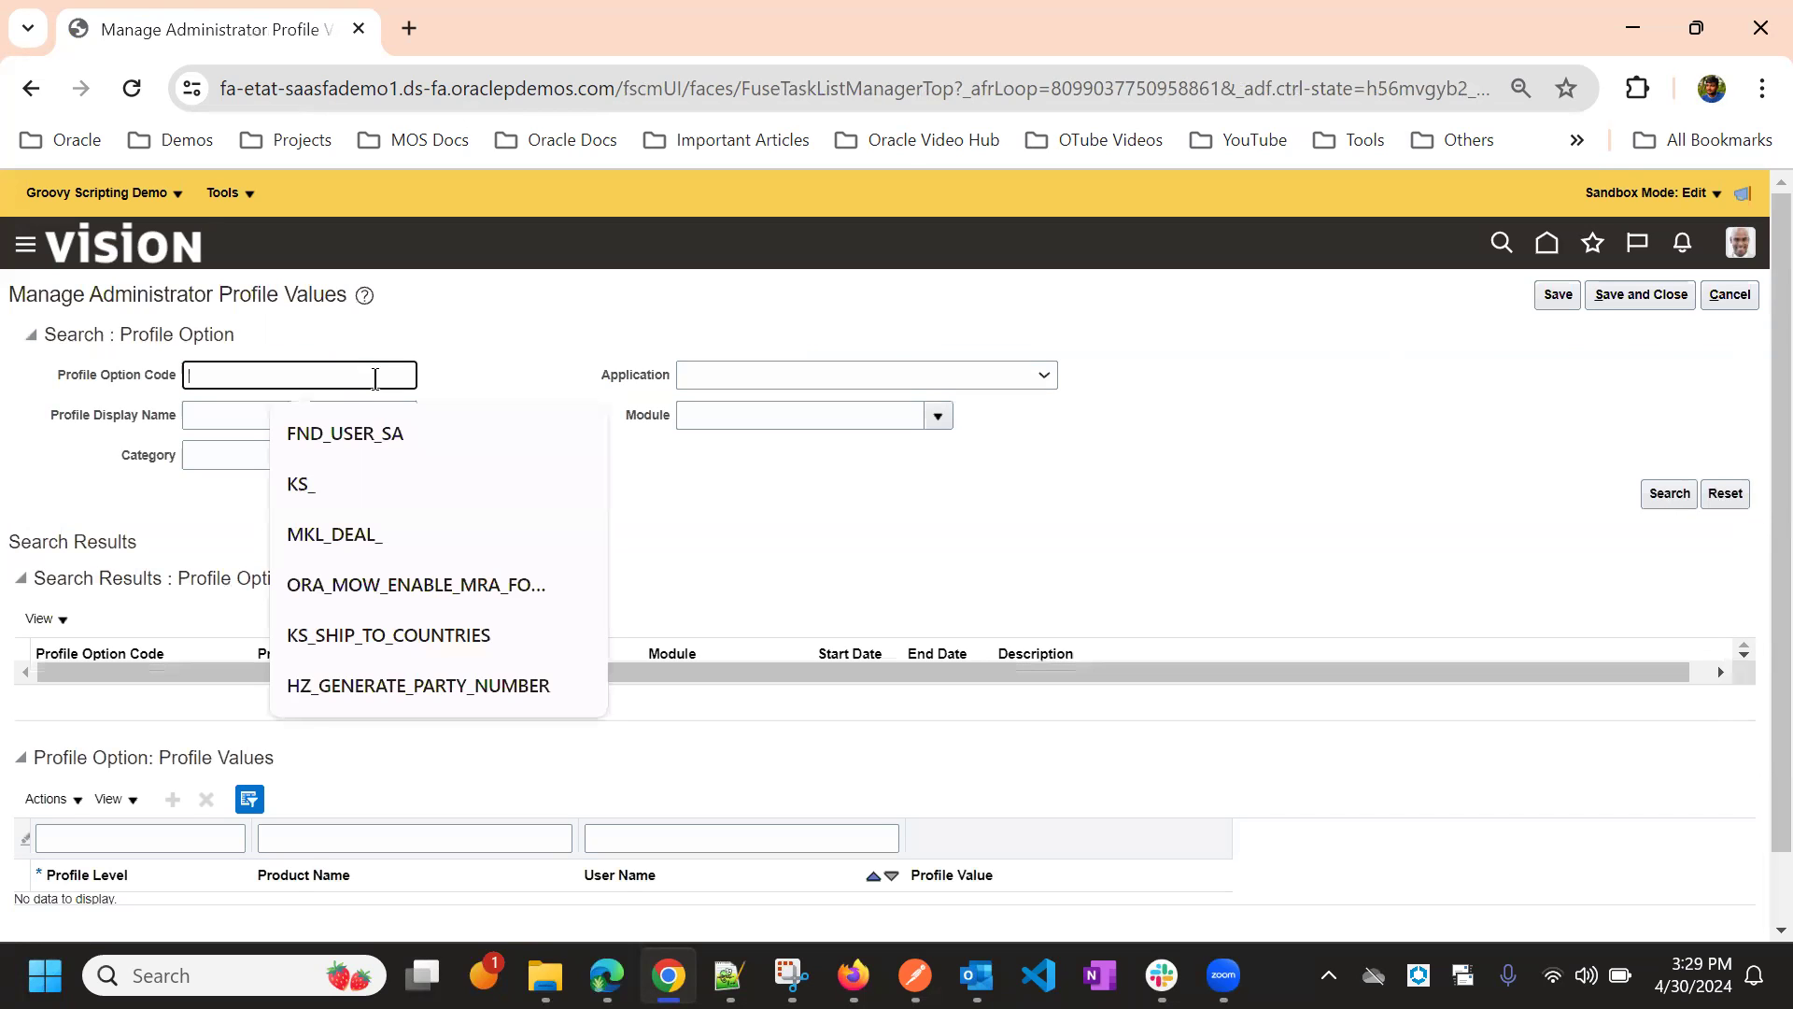
key(ctrl+v)
click(379, 314)
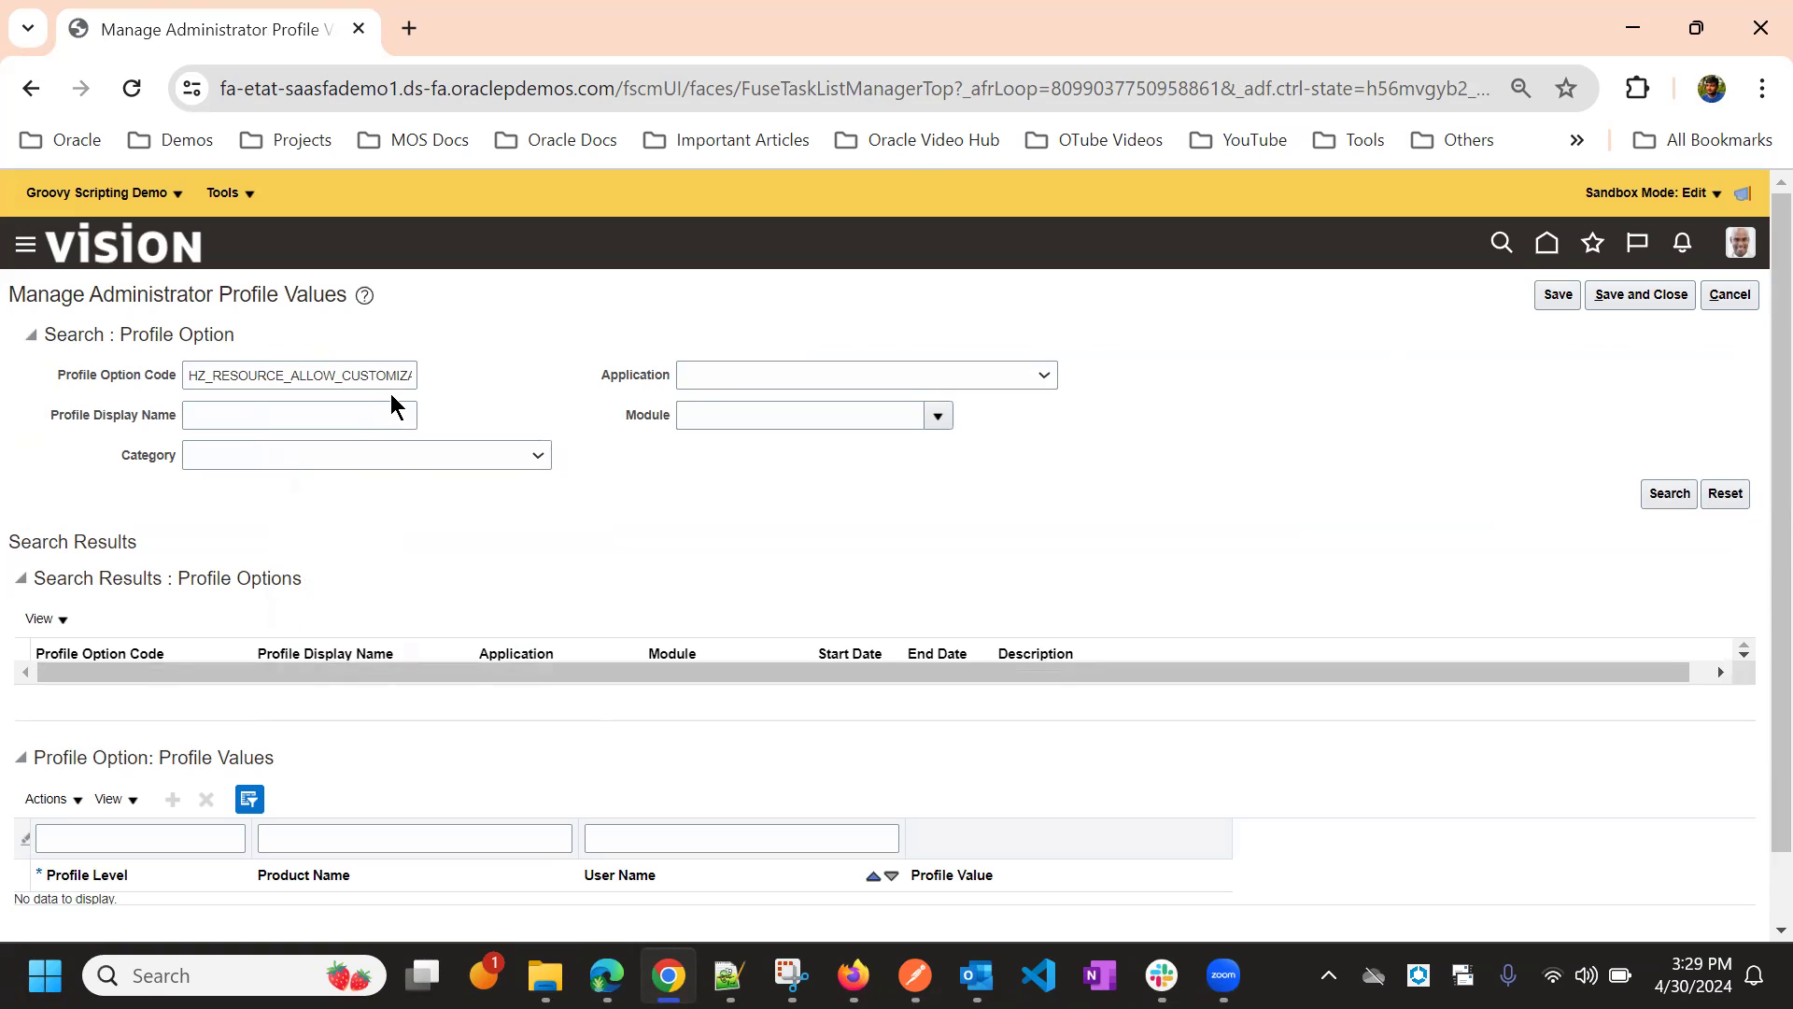
click(352, 405)
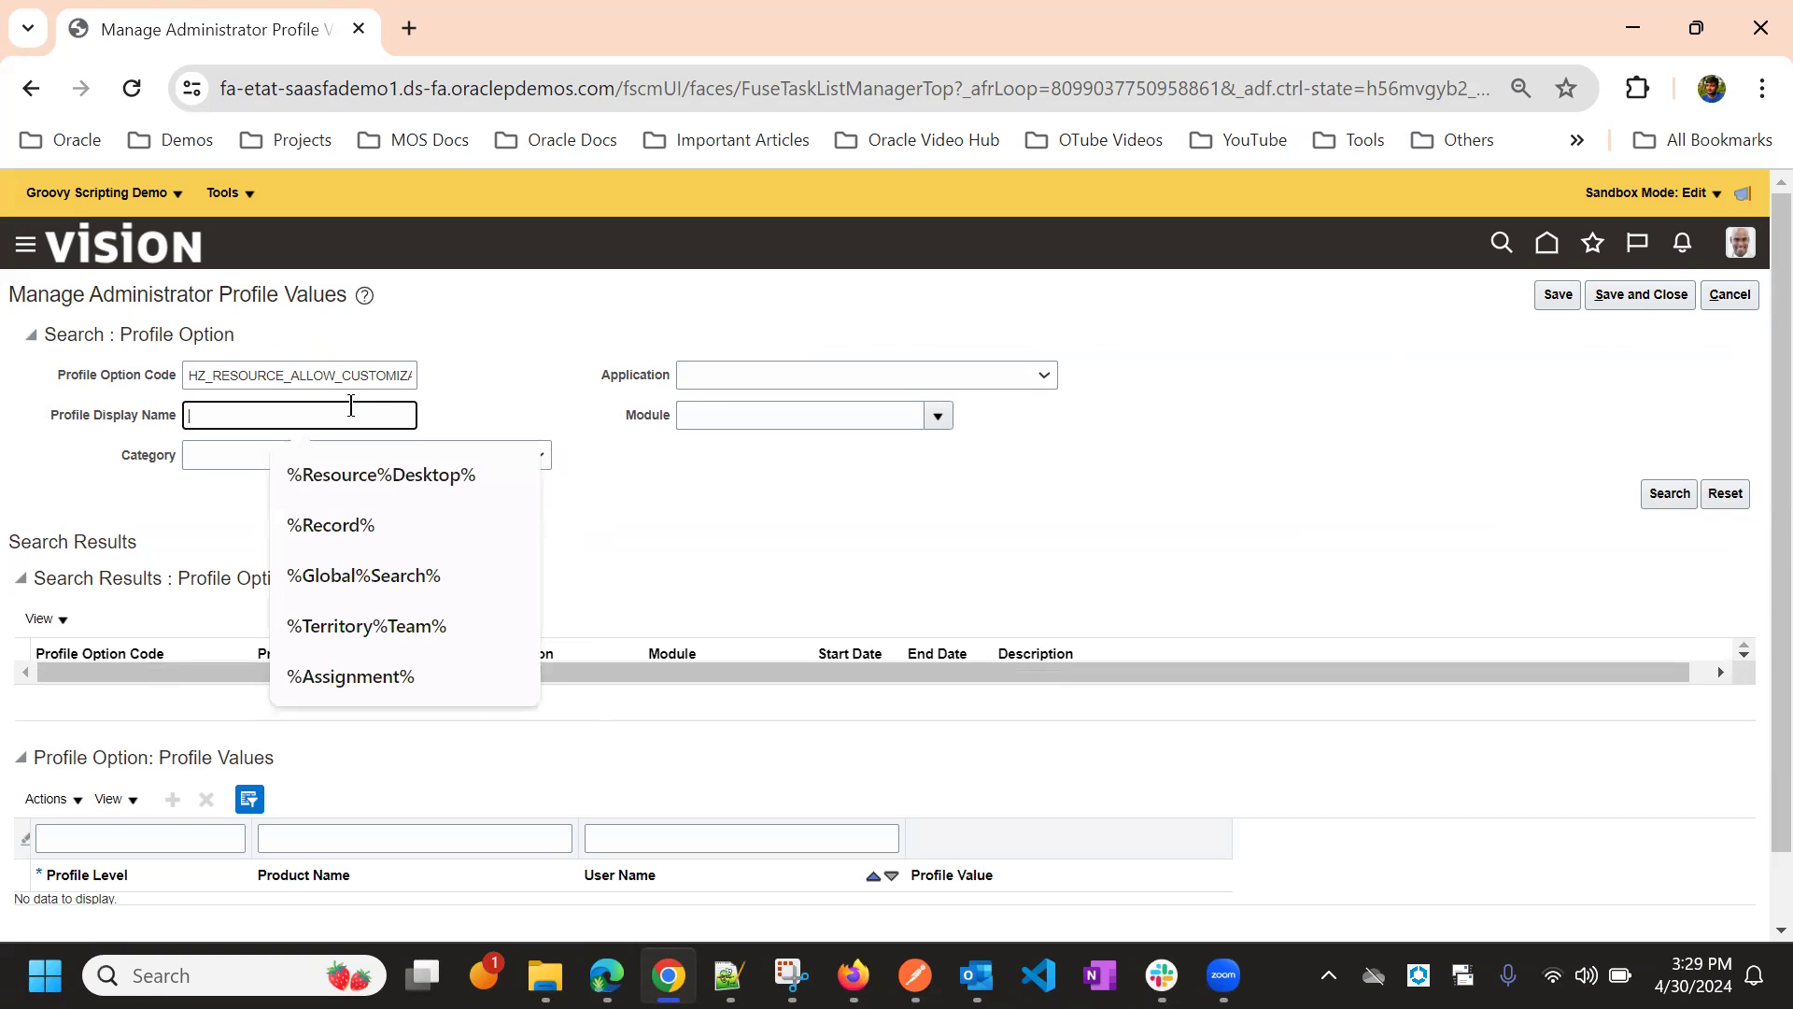
click(1670, 495)
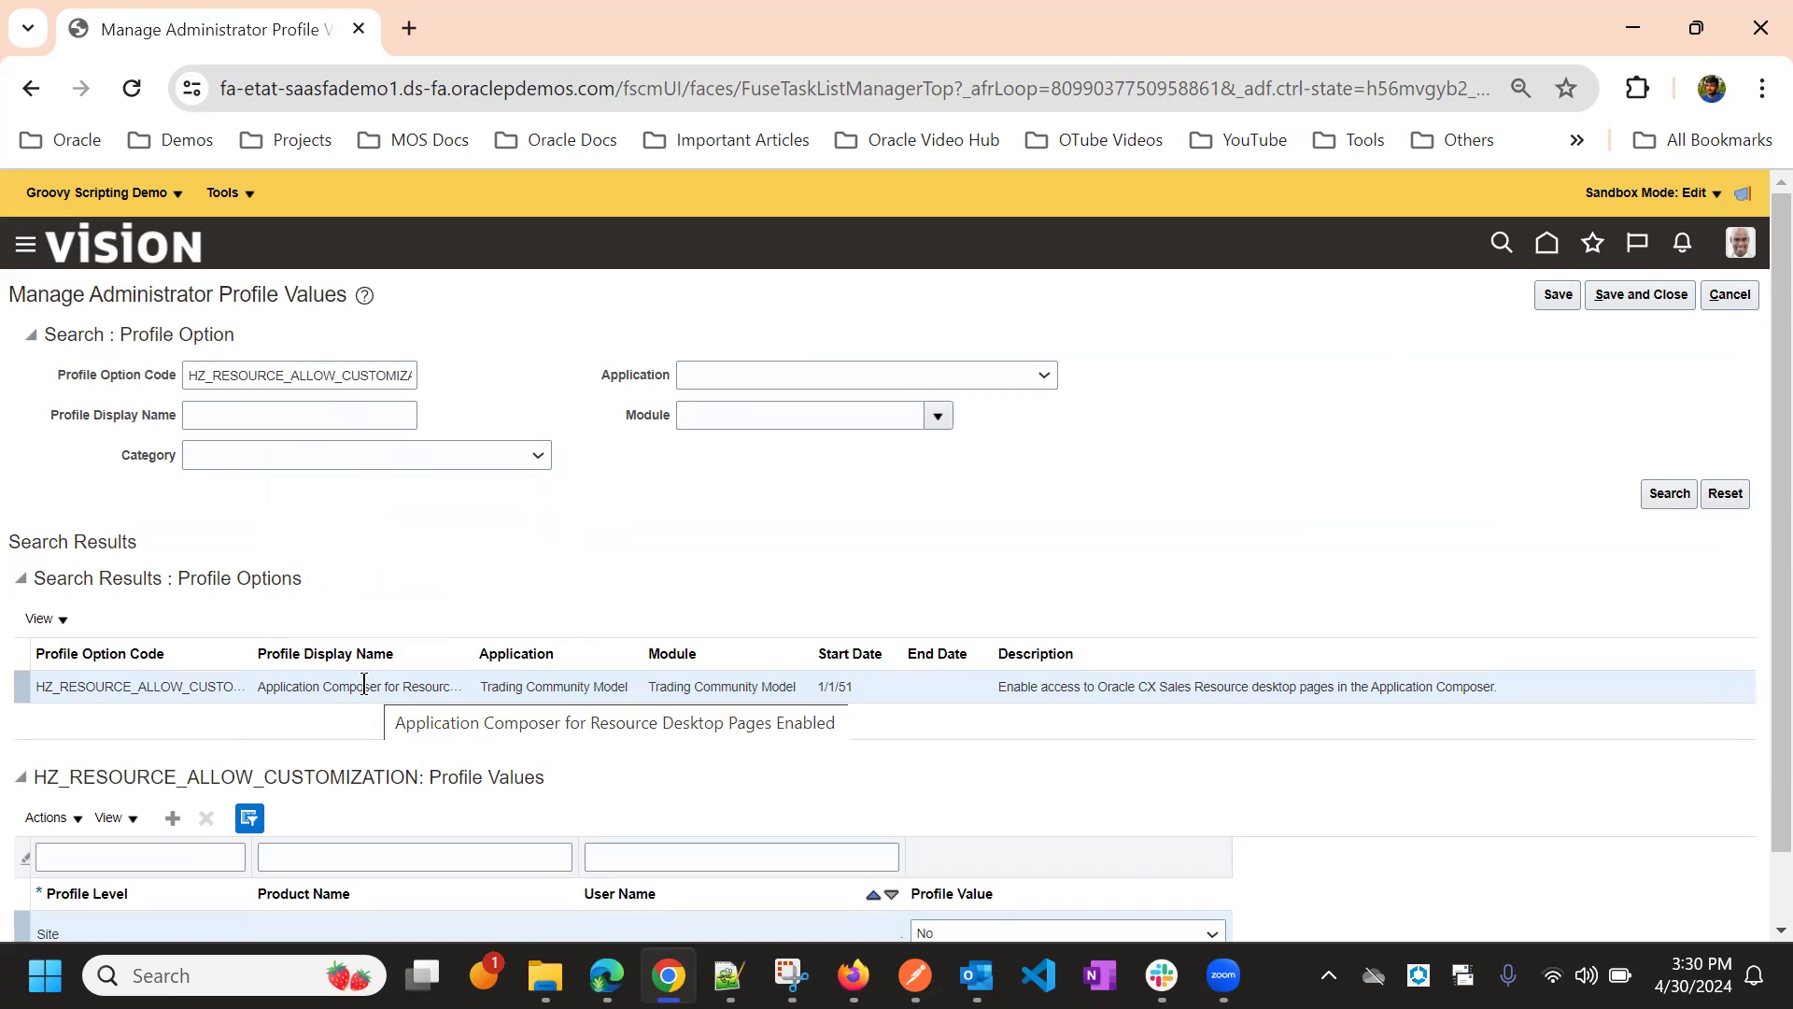
Set the Site-level profile value of HZ_RESOURCE_ALLOW_CUSTOMIZATION to Yes, then save and close the profile values page.
double_click(364, 684)
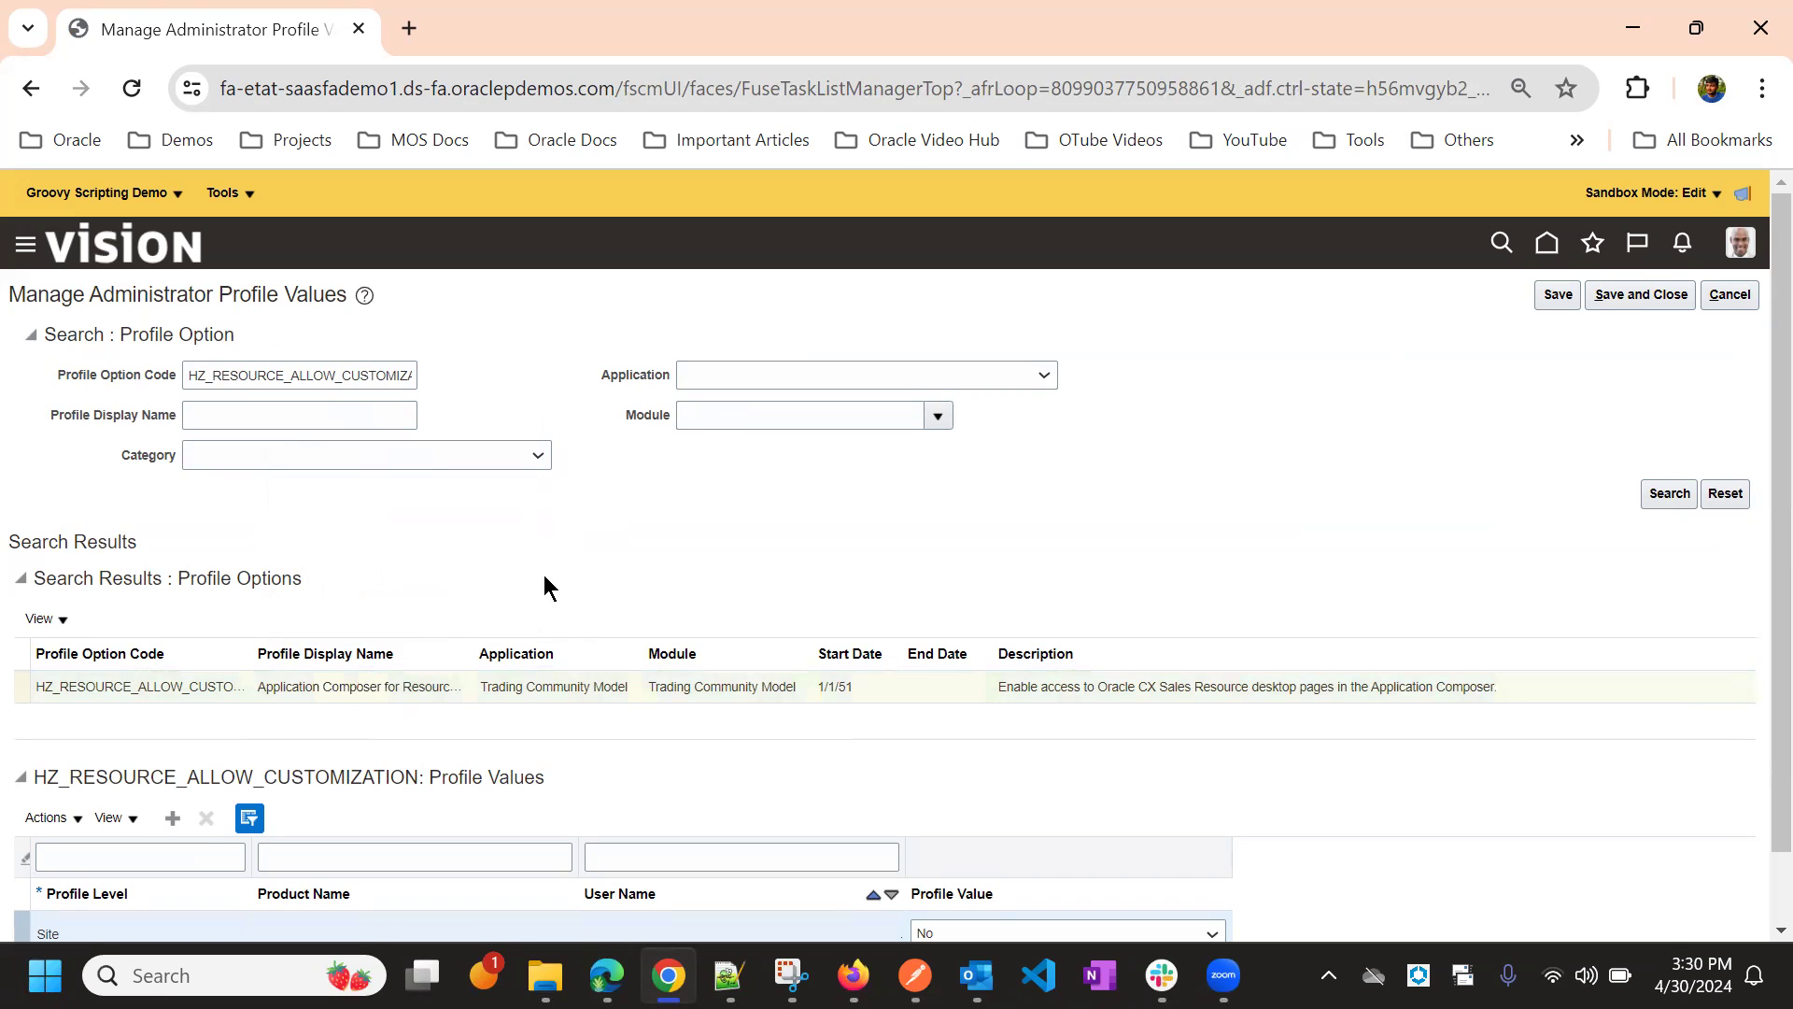
scroll(544, 576, down, 1)
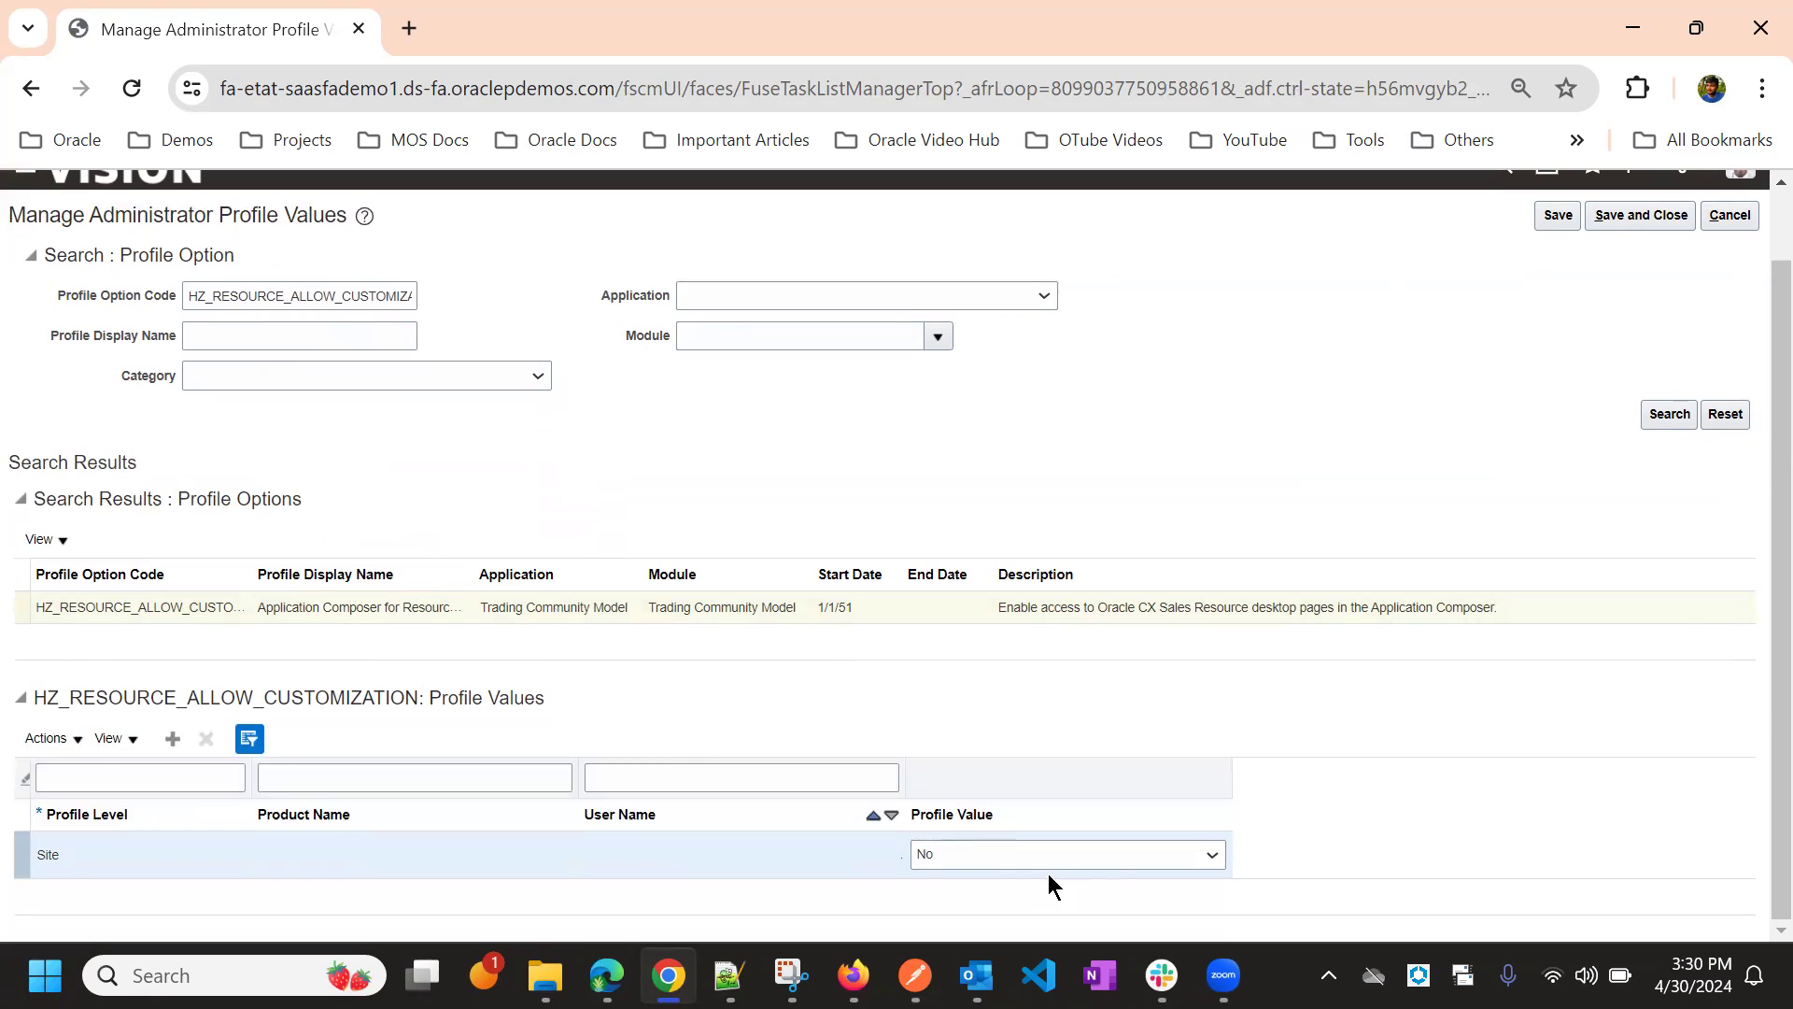
click(980, 854)
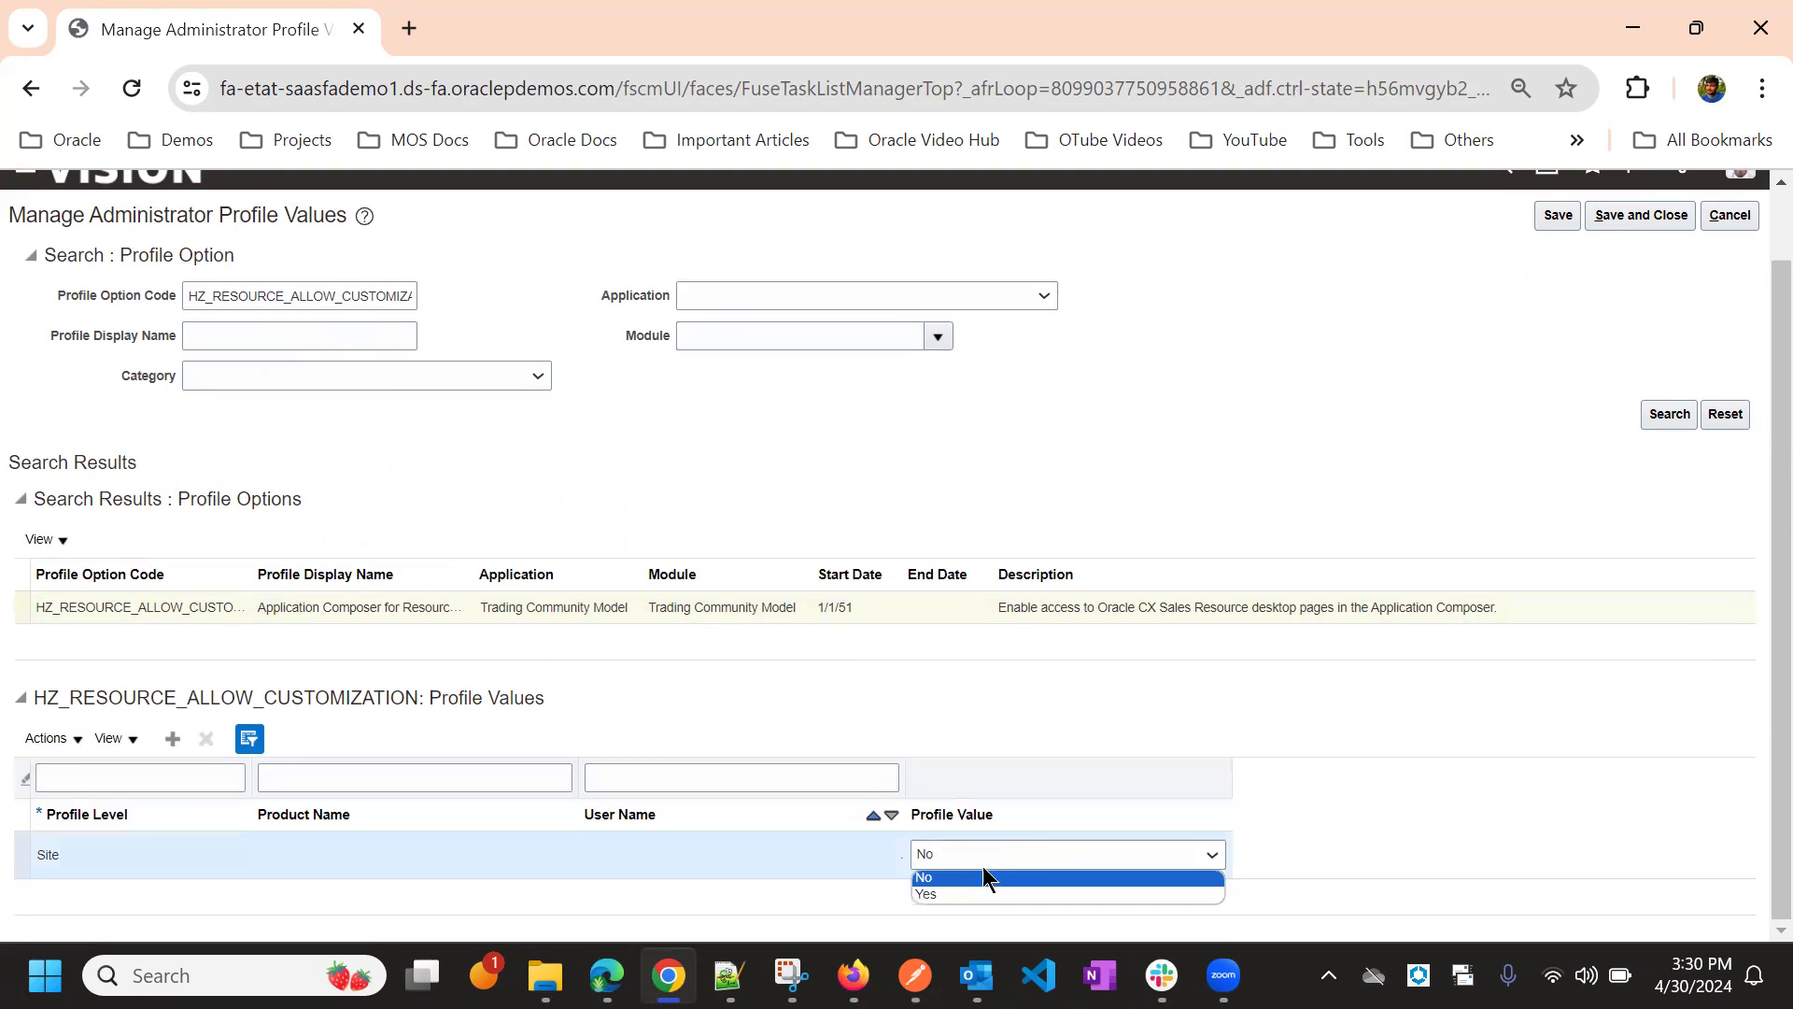
click(982, 896)
click(1050, 709)
scroll(1351, 587, up, 1)
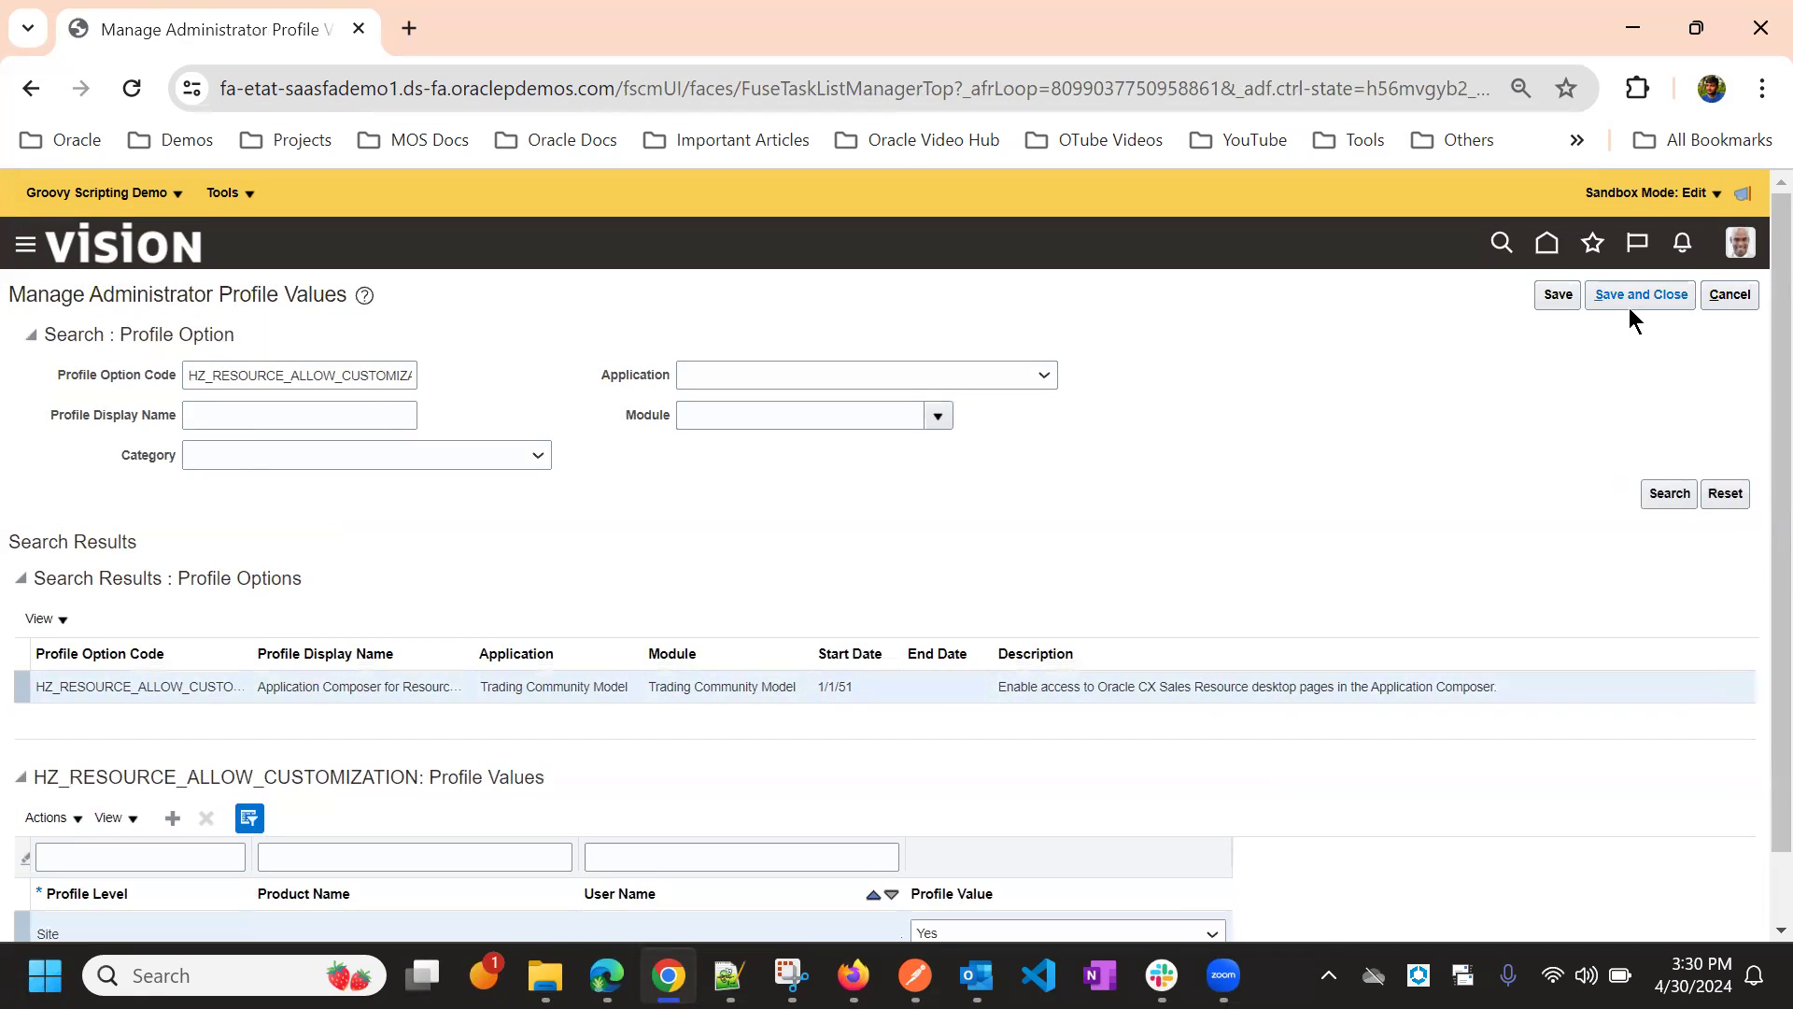
click(1630, 305)
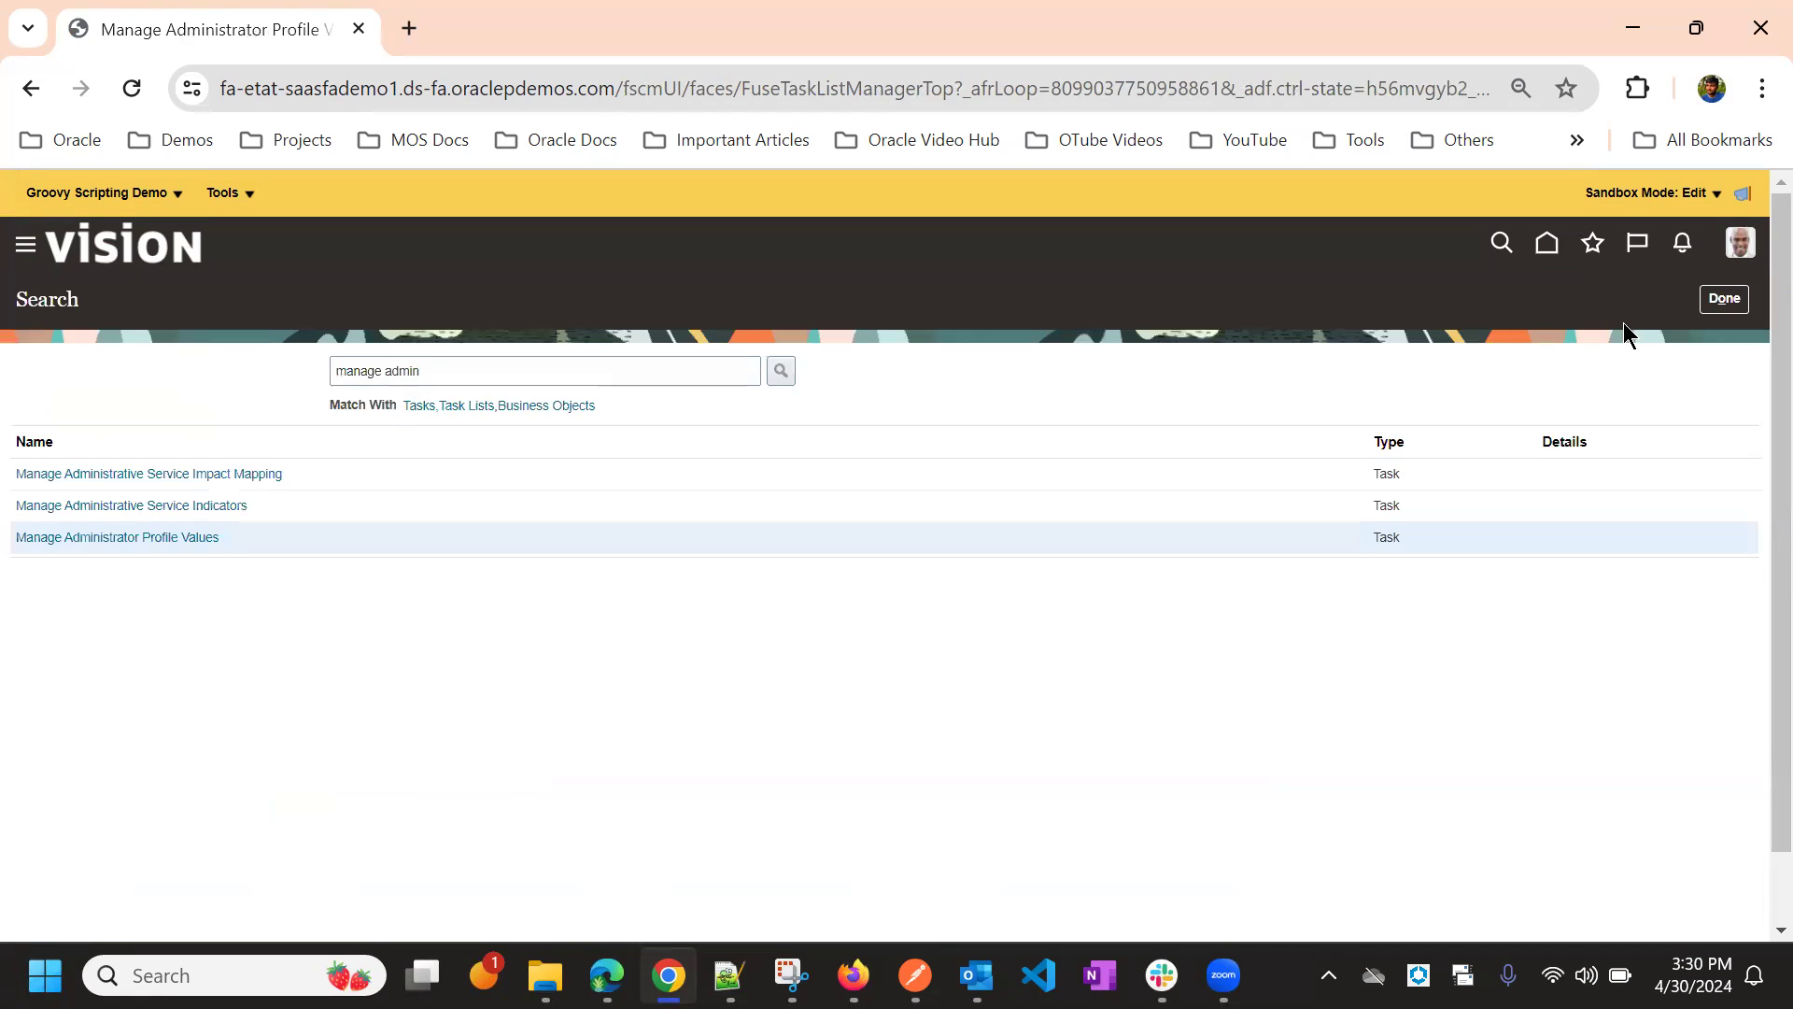
Return to the home page and open Application Composer from the sandbox.
click(140, 247)
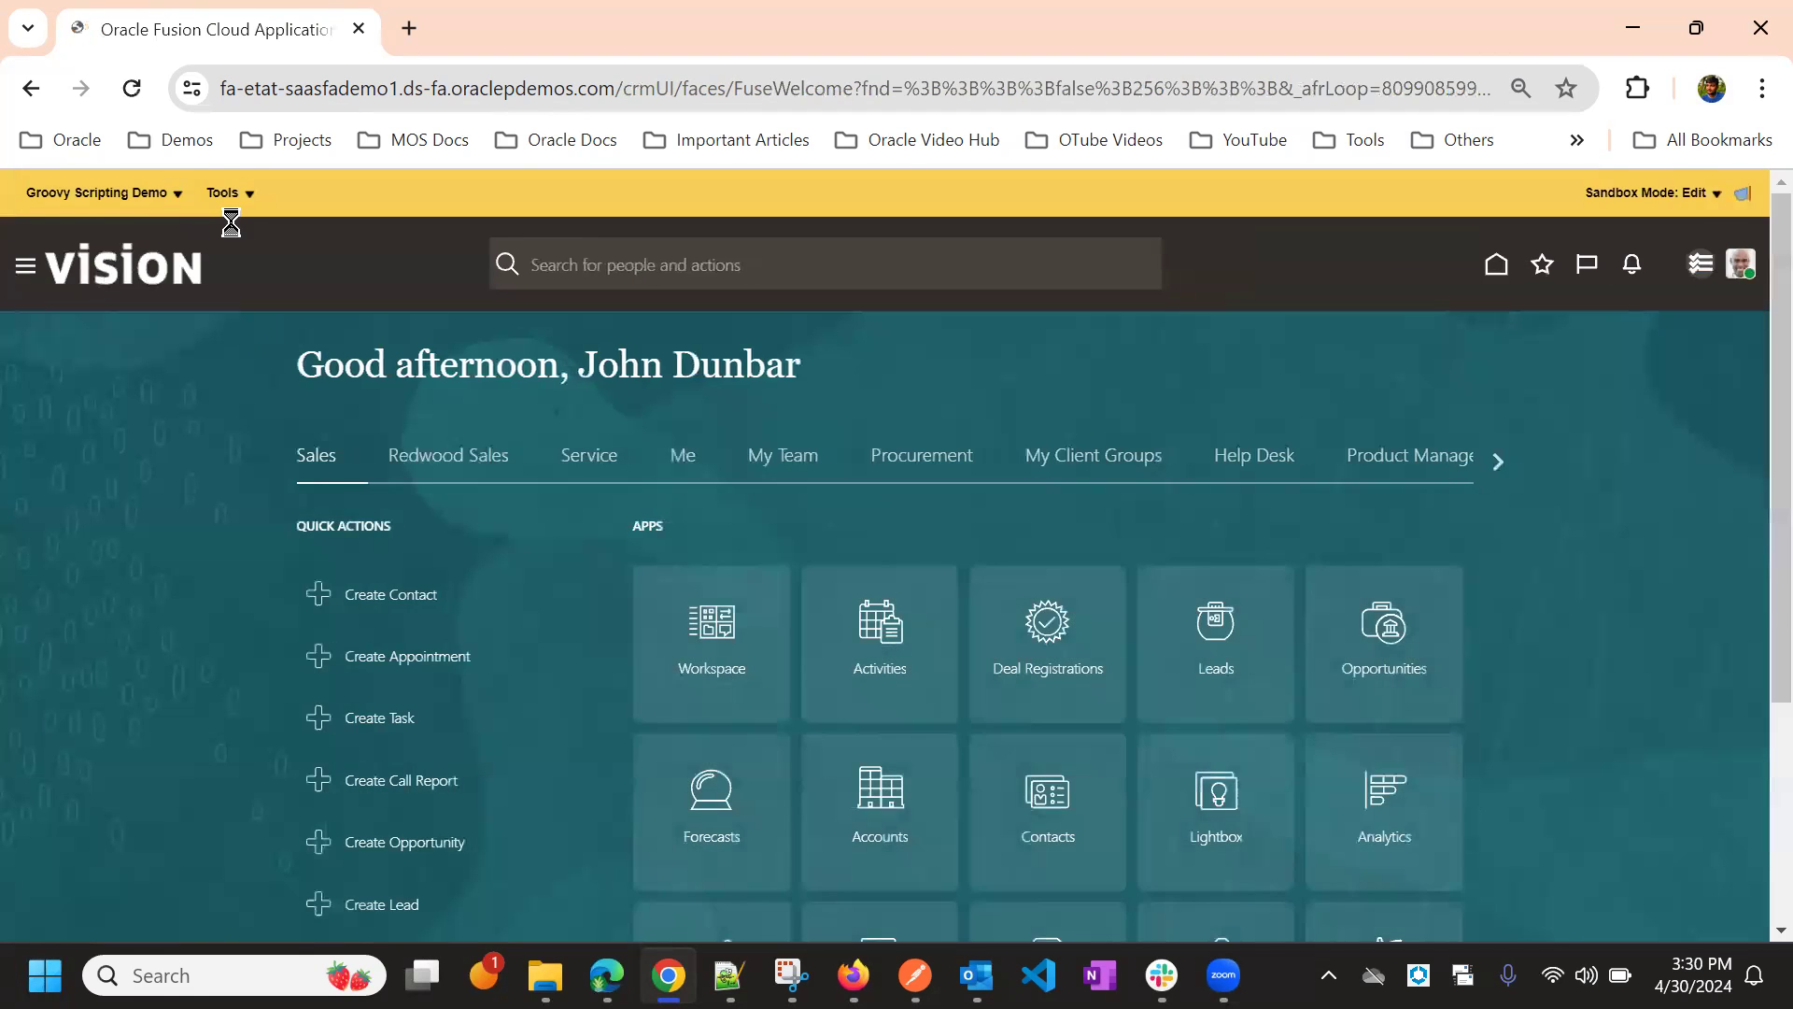
click(230, 202)
click(240, 222)
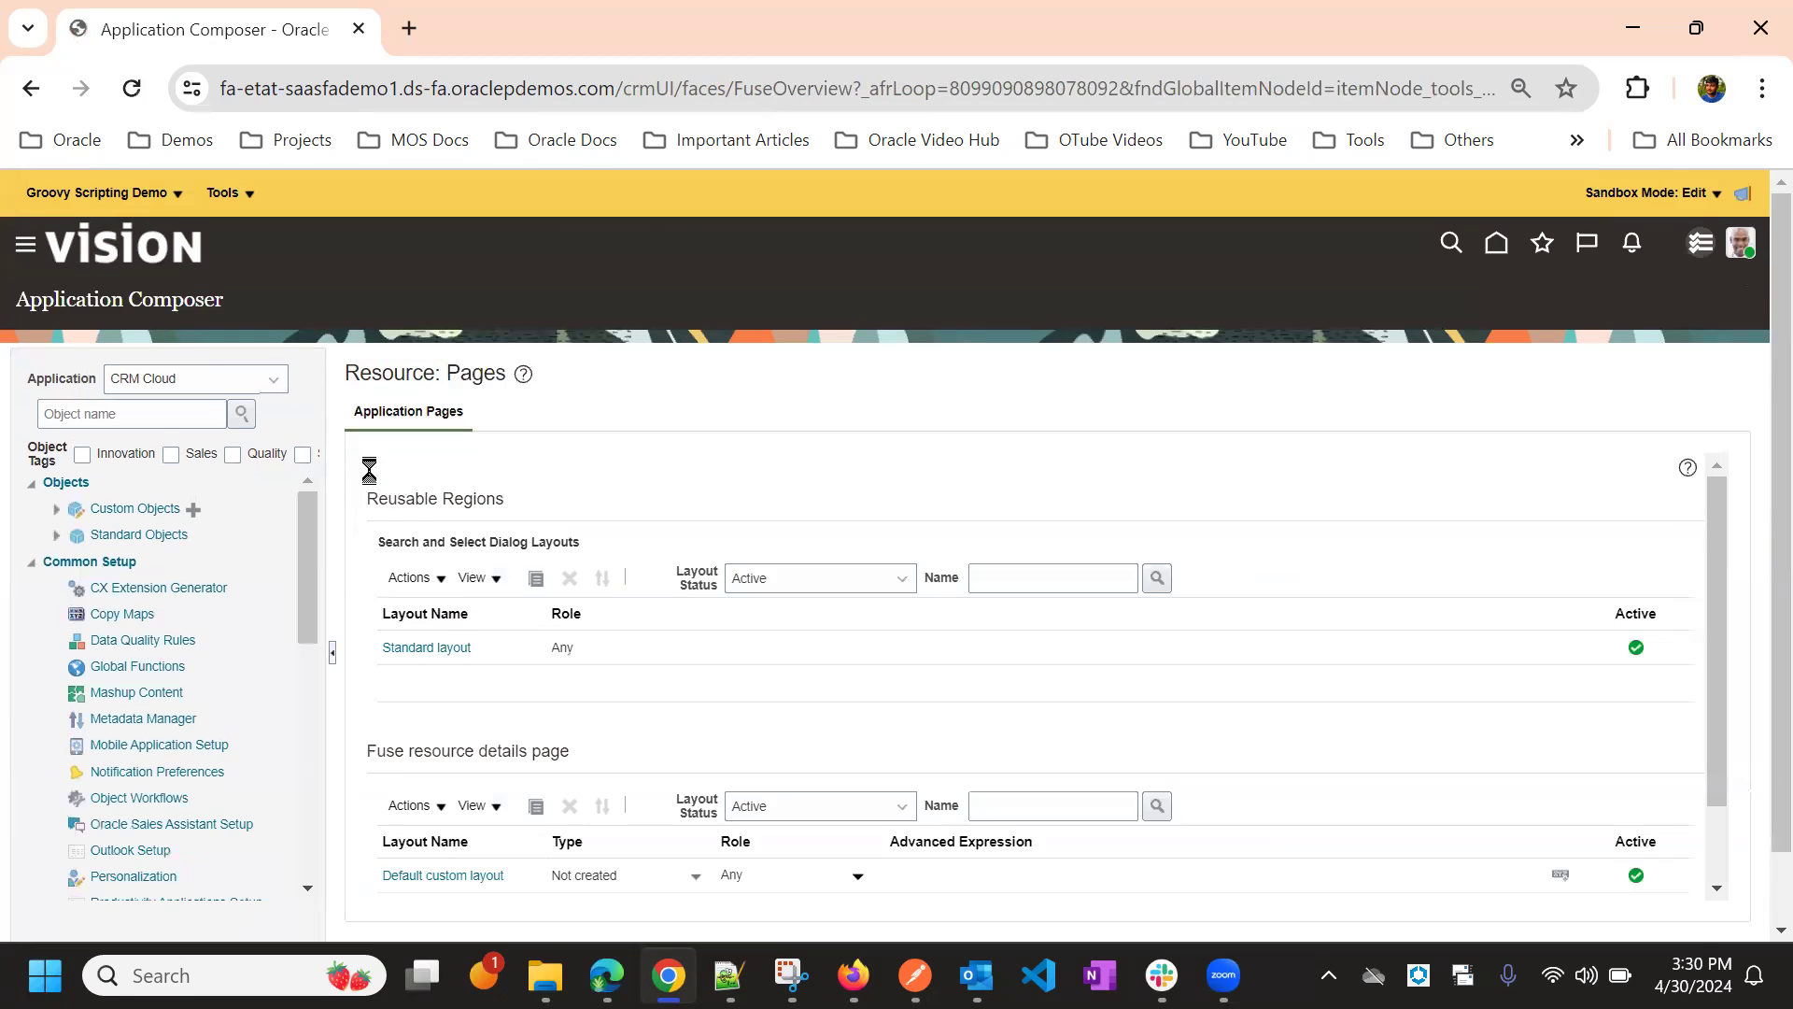
Search the objects for "Resource" and check which page types are offered under the Resource object's Pages.
click(81, 403)
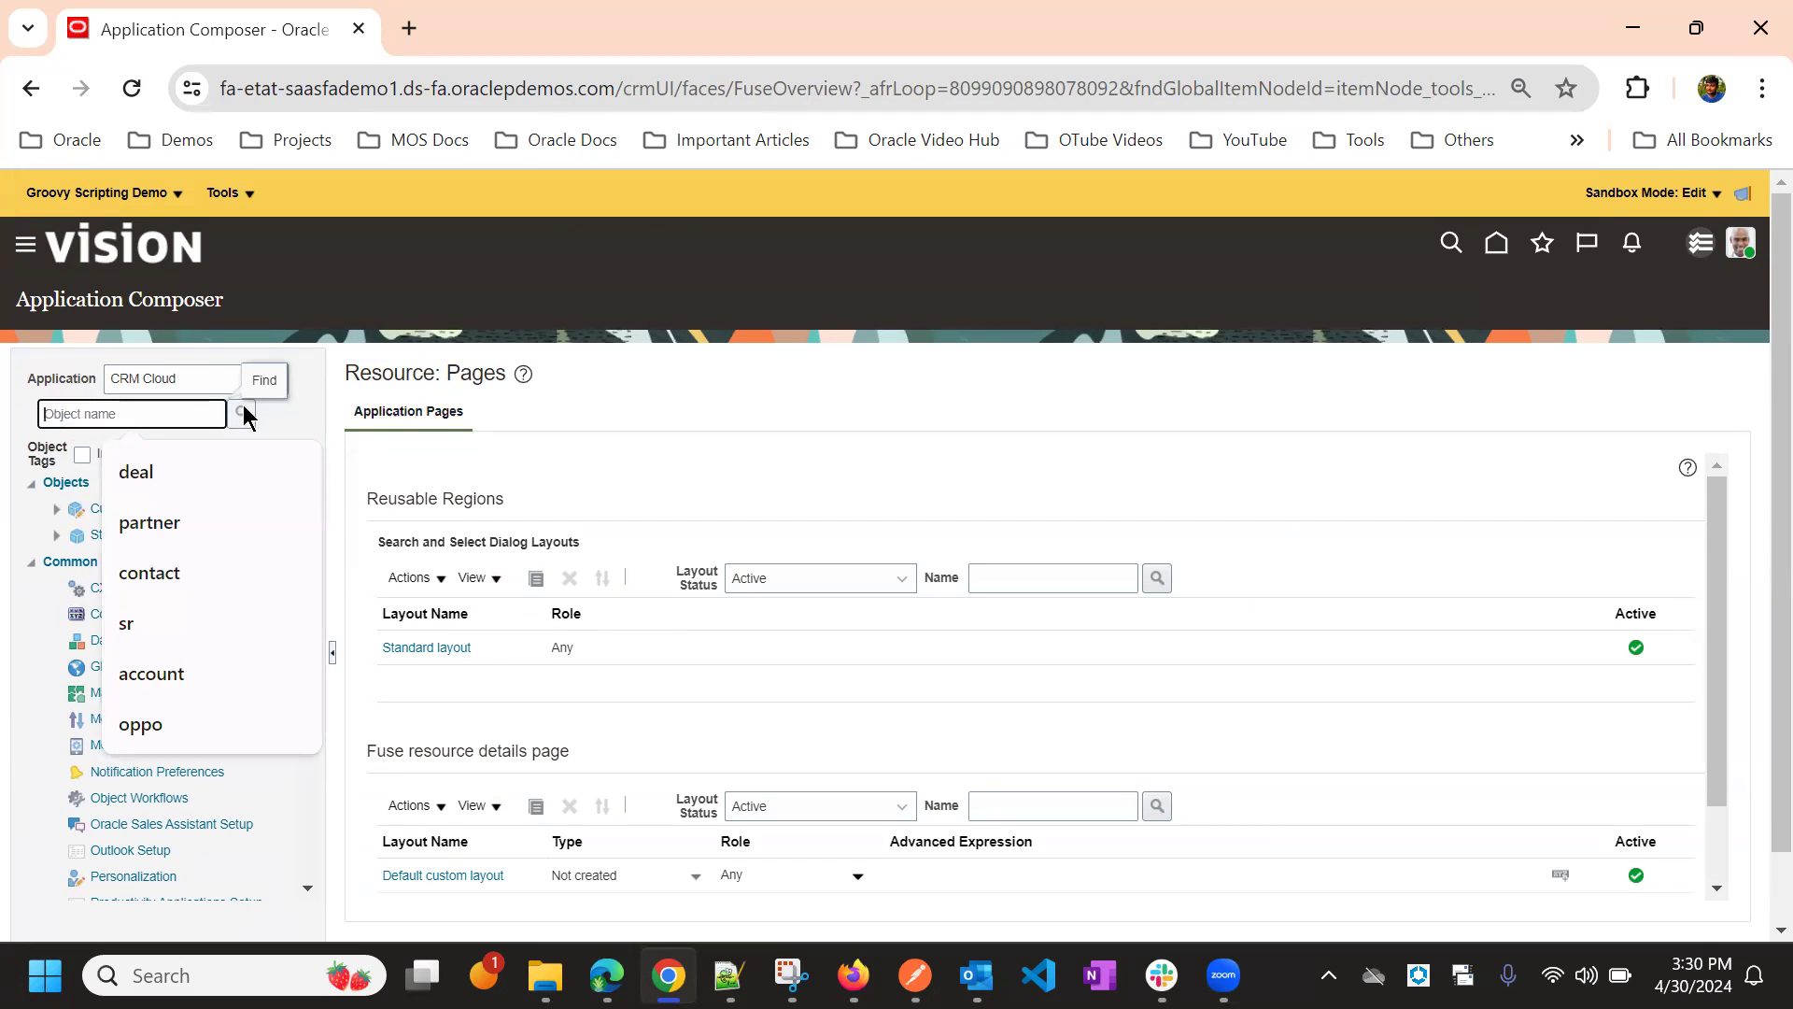
text(Resource)
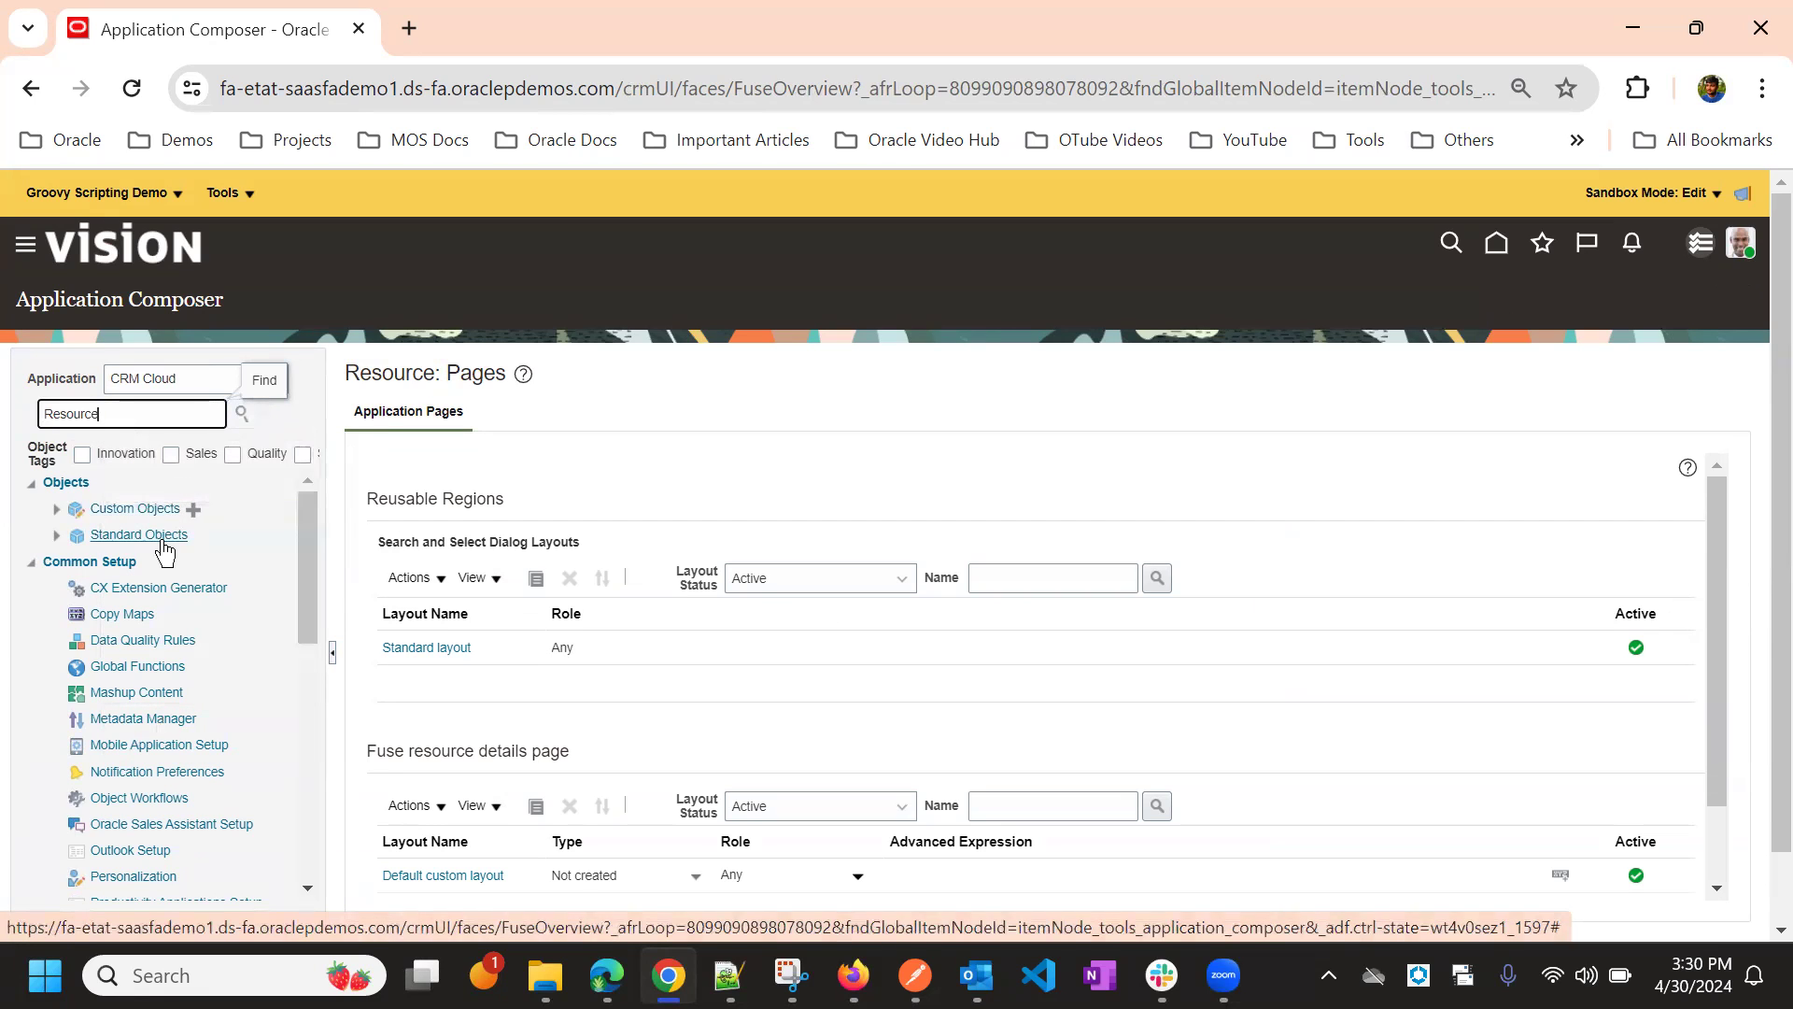
click(241, 414)
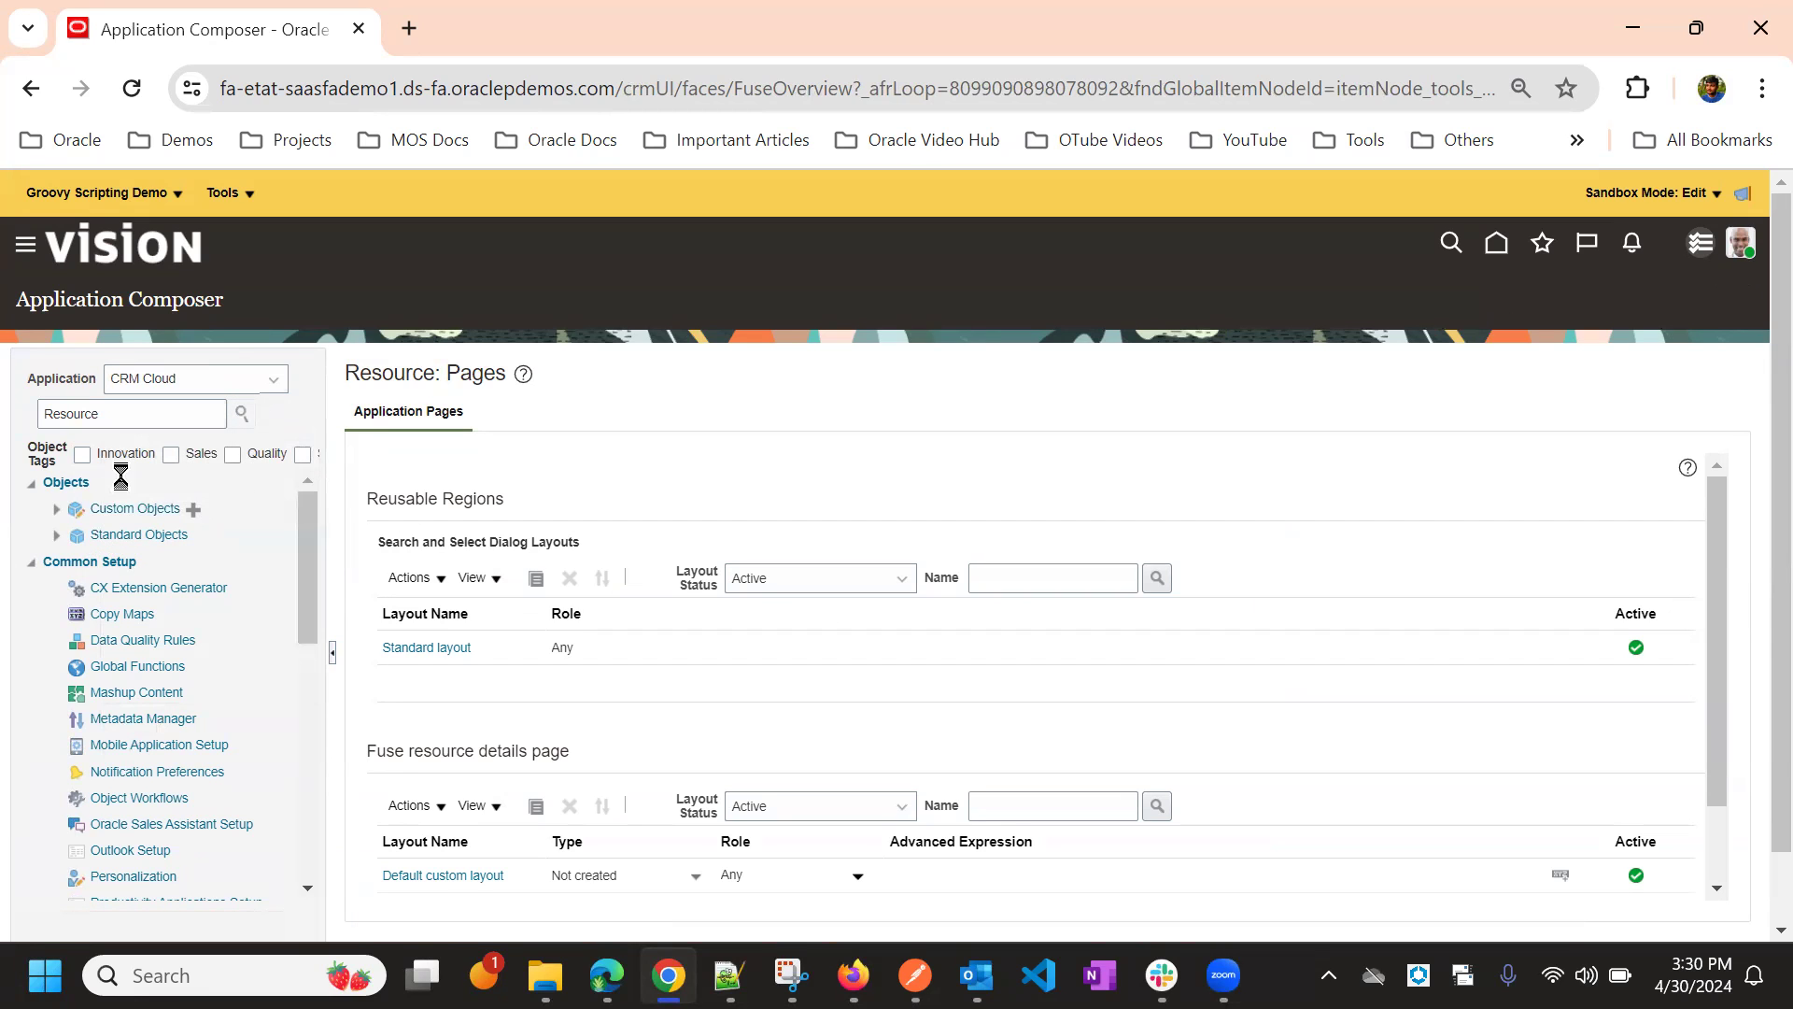
scroll(131, 766, down, 10)
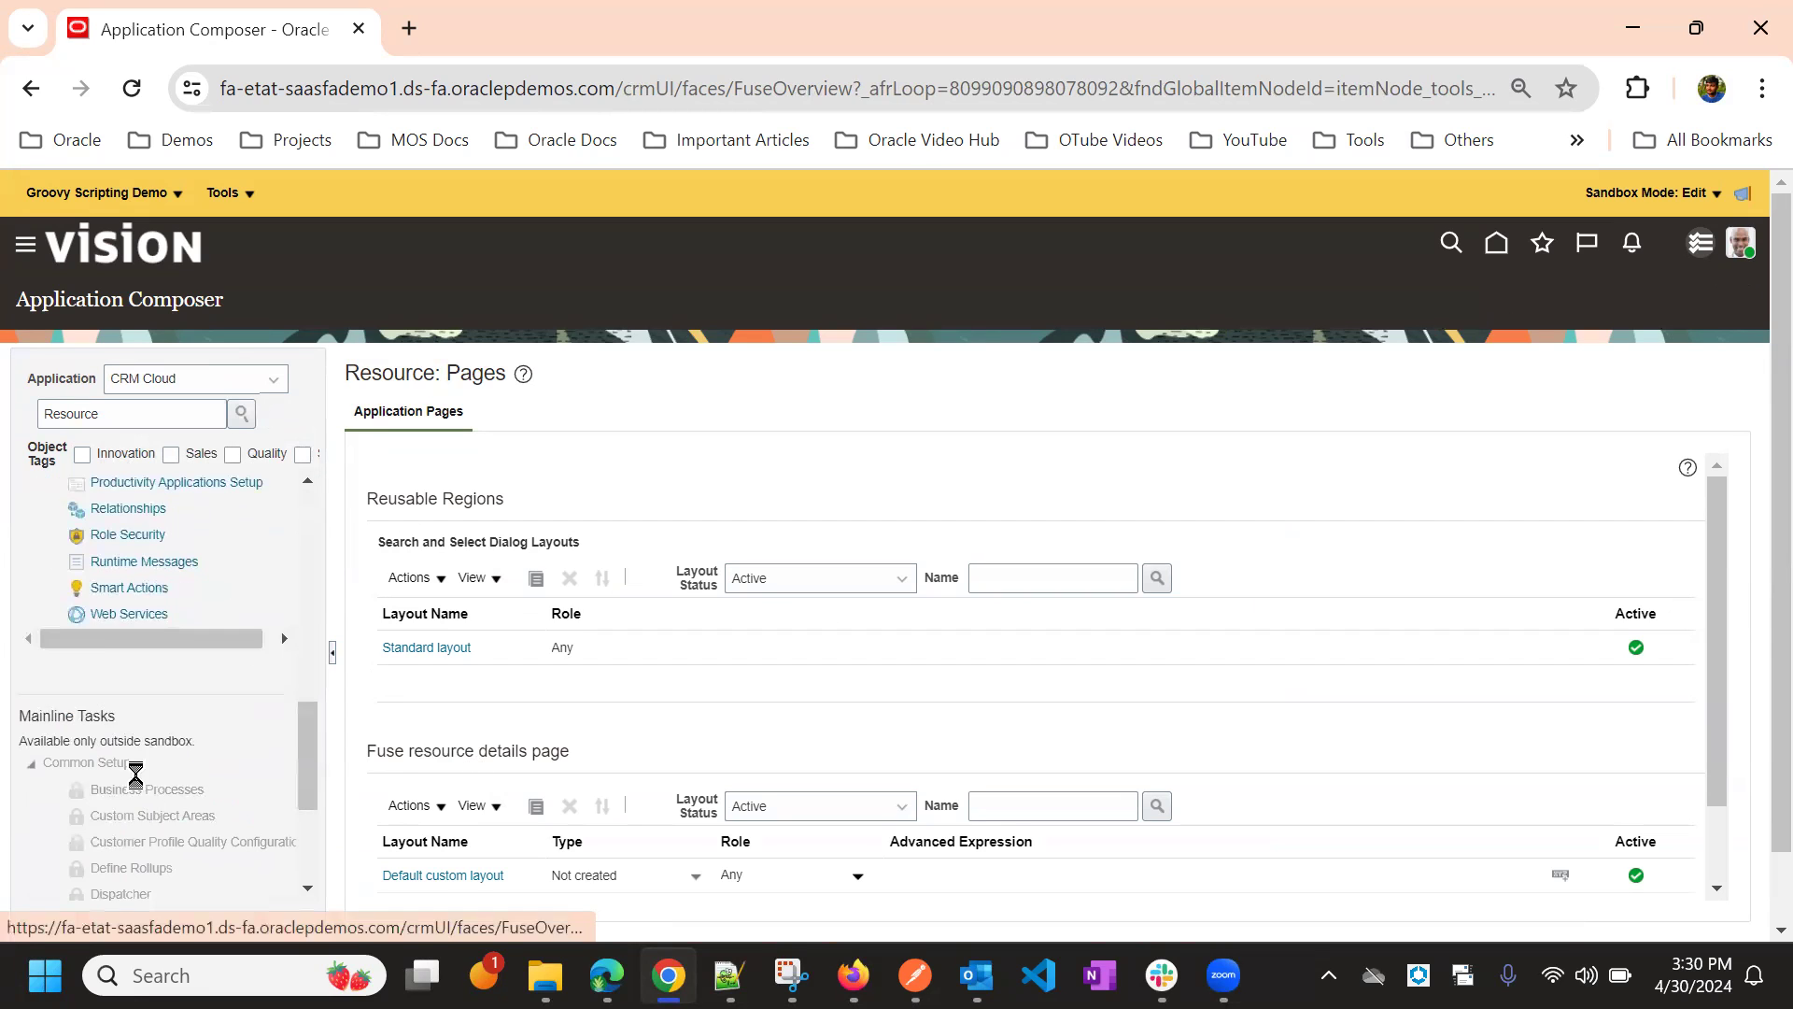
scroll(93, 615, up, 5)
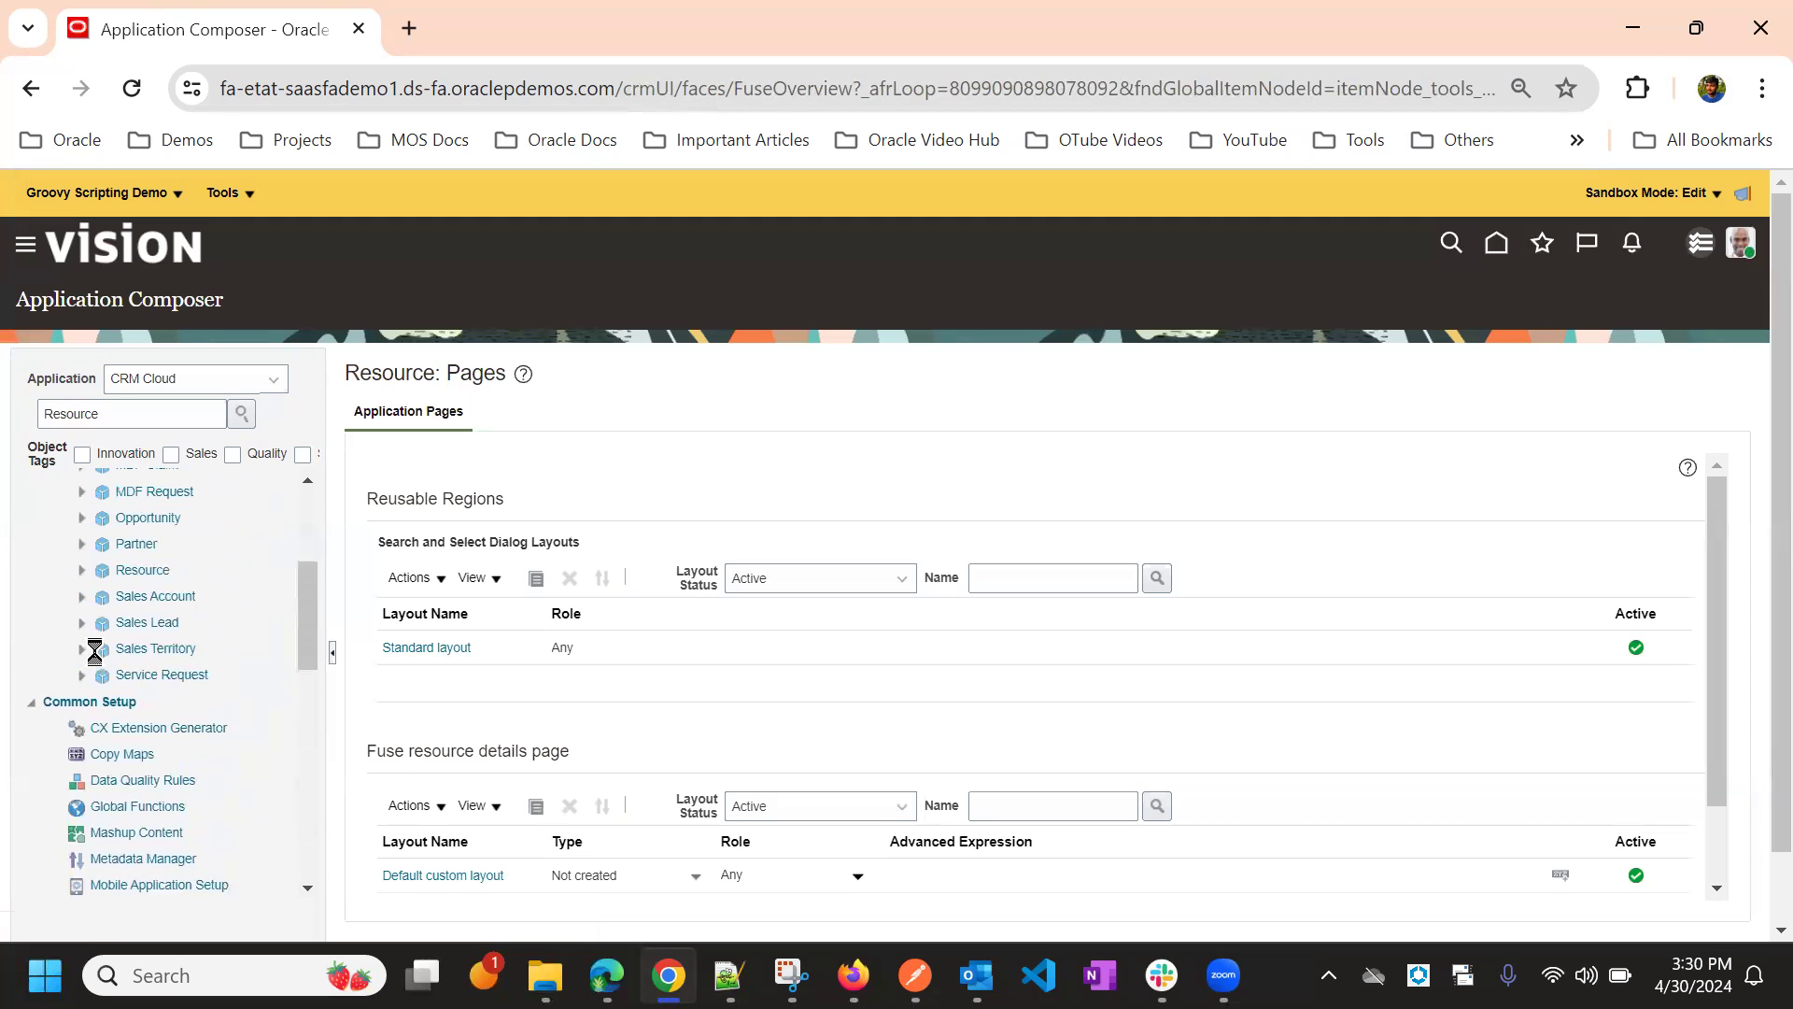
click(83, 573)
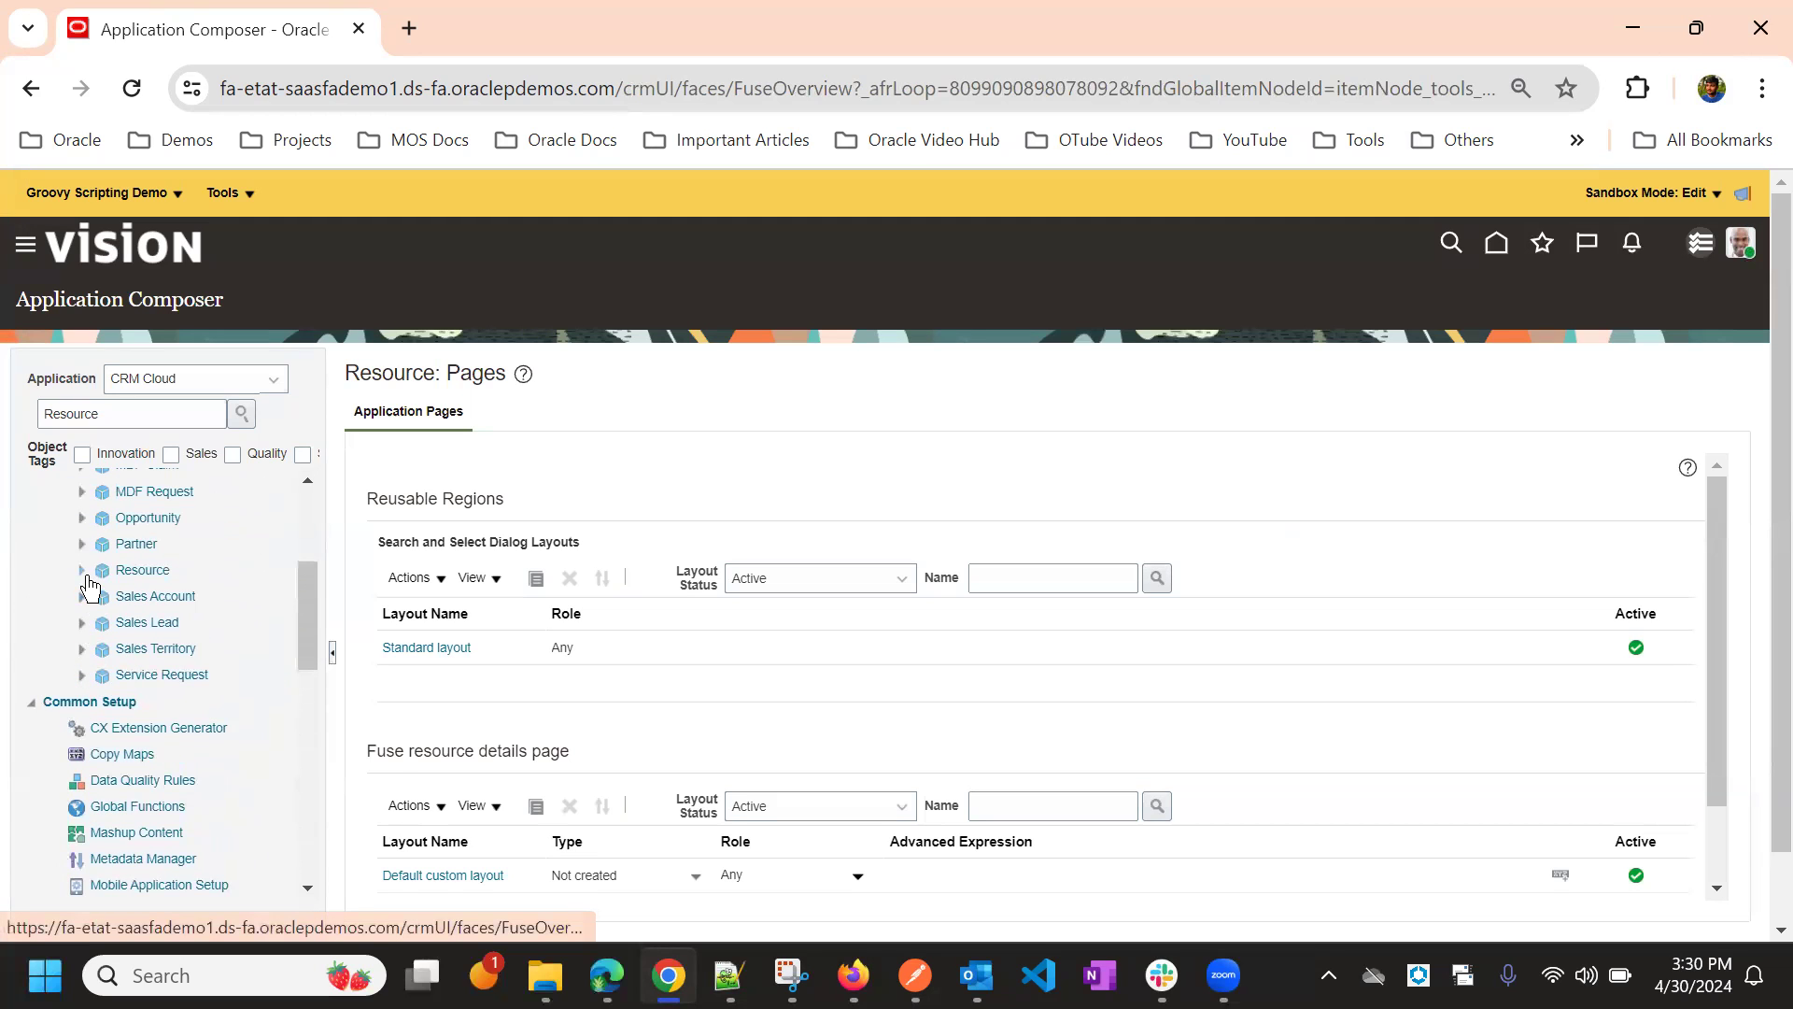
click(159, 623)
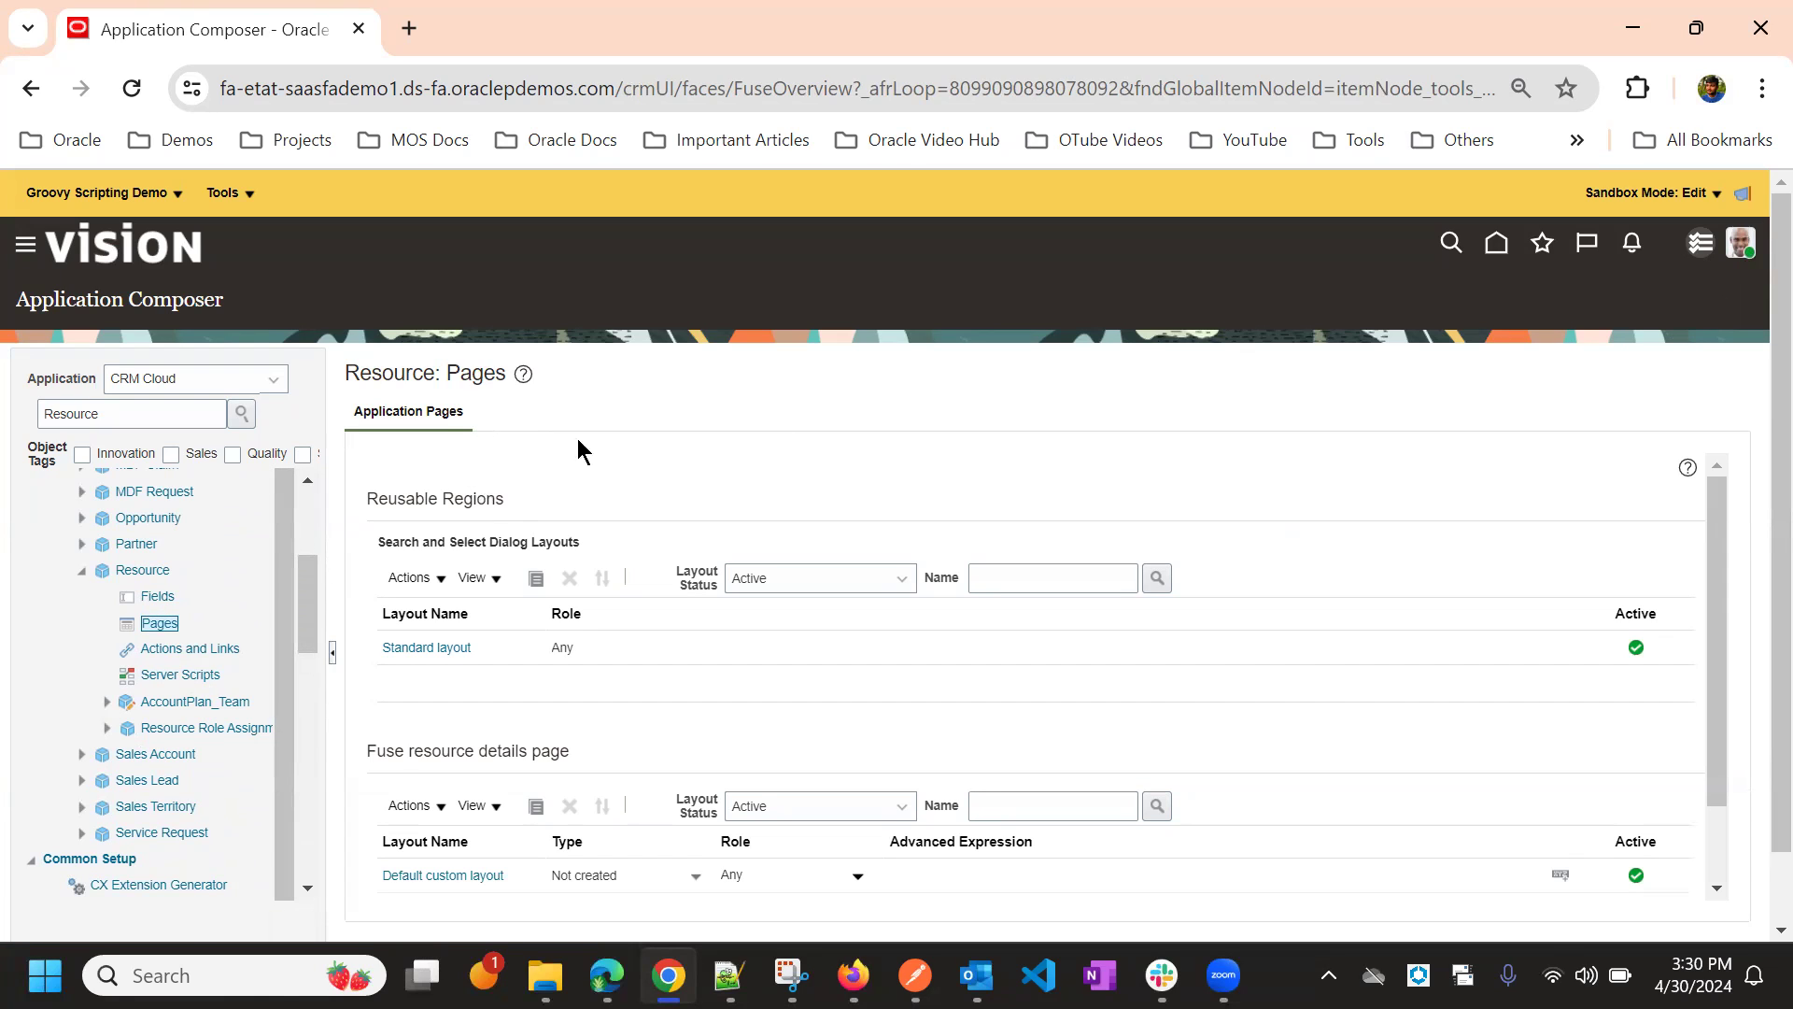
Sign out, sign back in and reopen Application Composer.
click(1742, 248)
click(1723, 297)
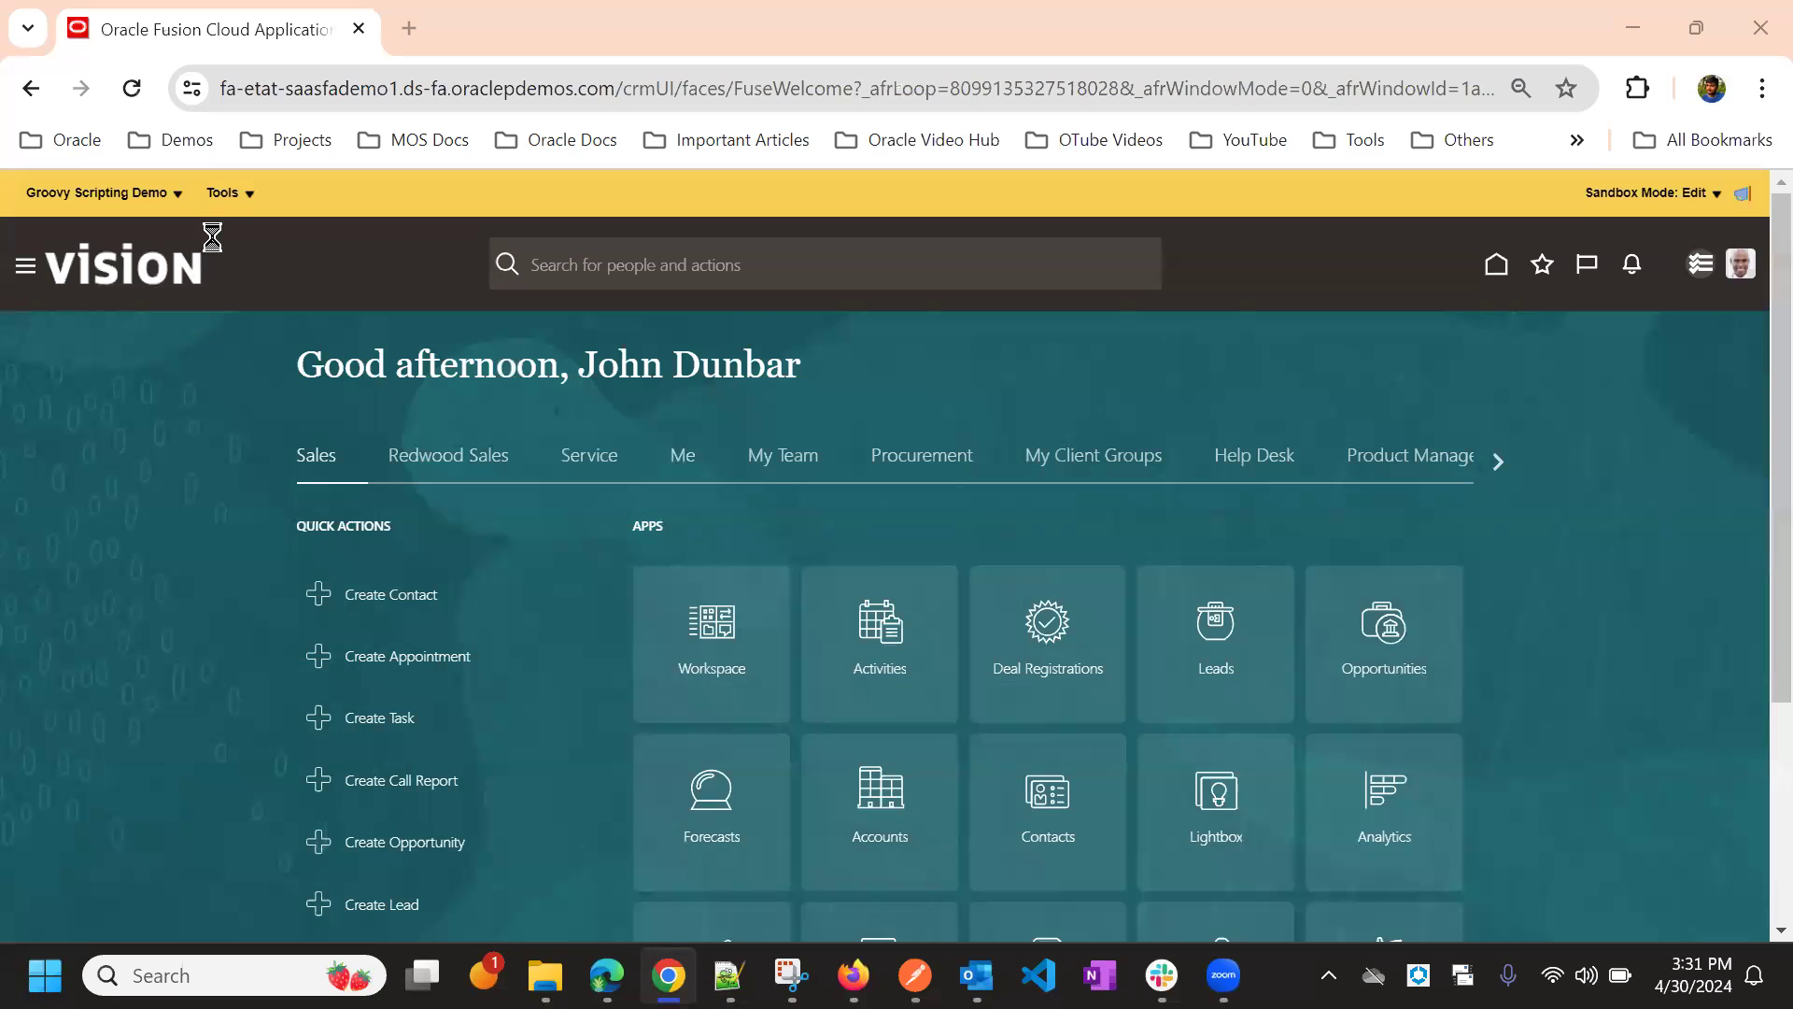
click(242, 200)
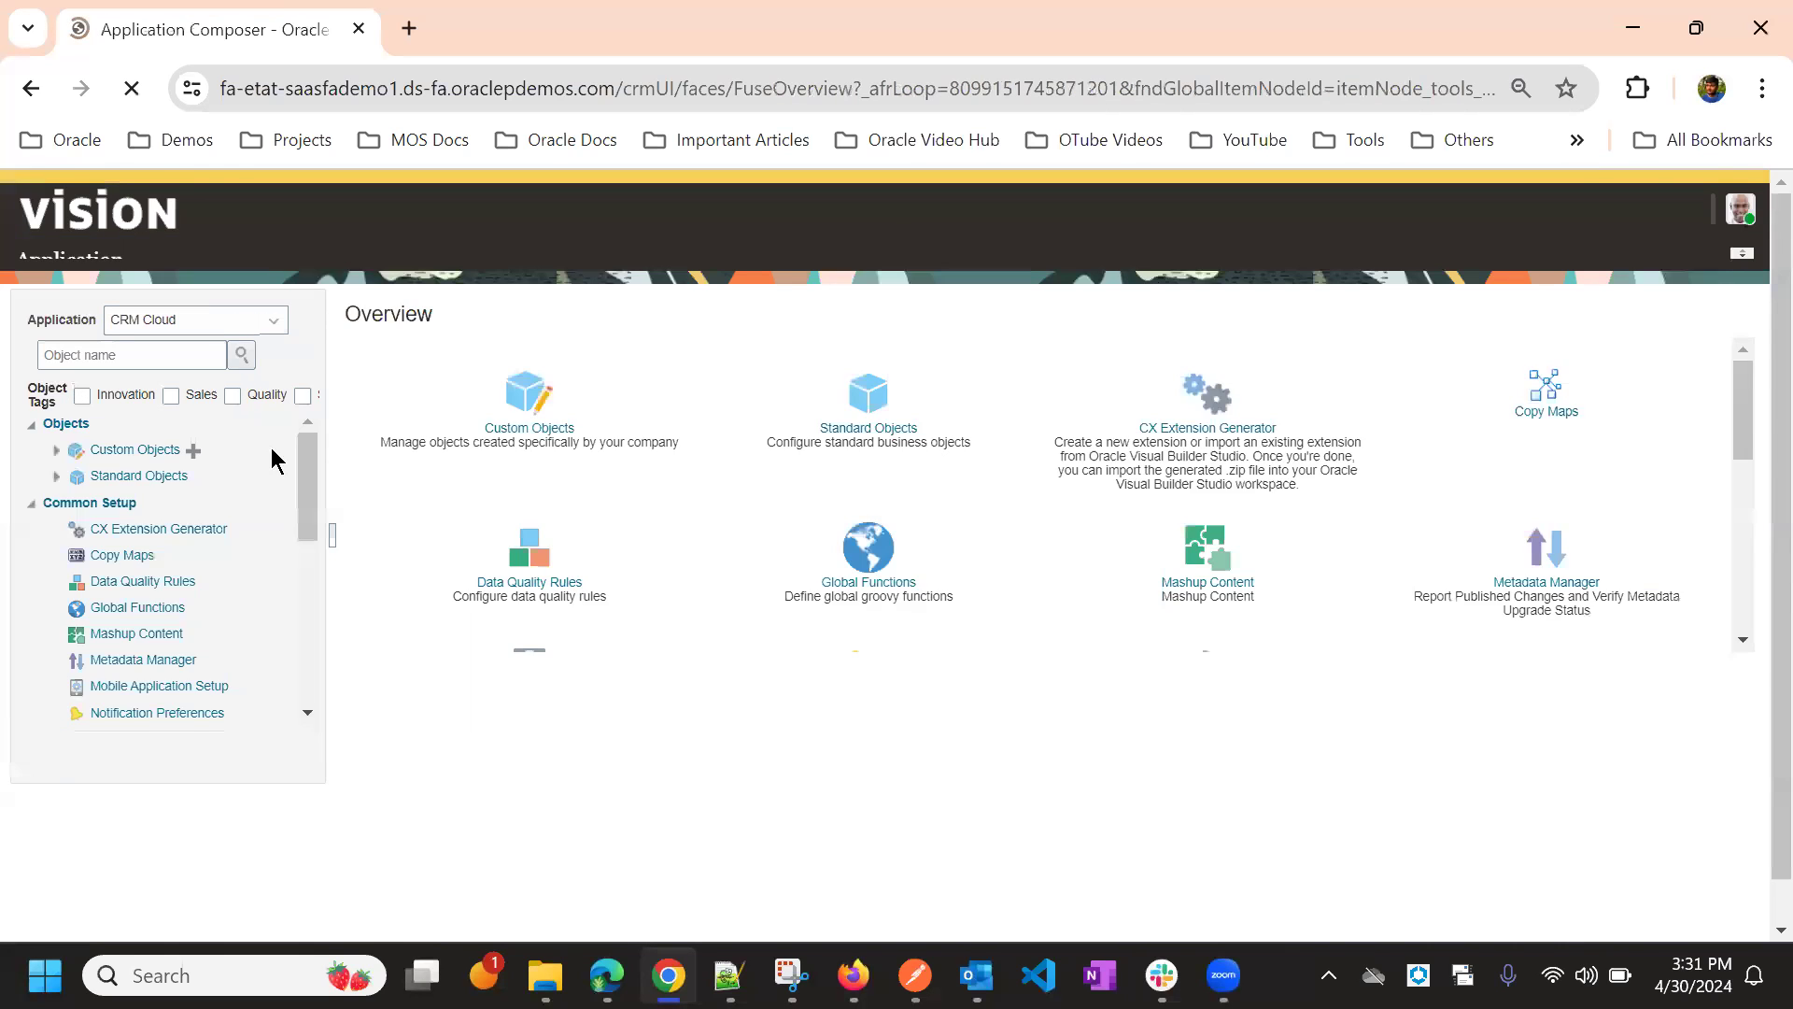
Search the objects for "Resource" and open the Pages node of the standard Resource object.
click(162, 413)
text(R)
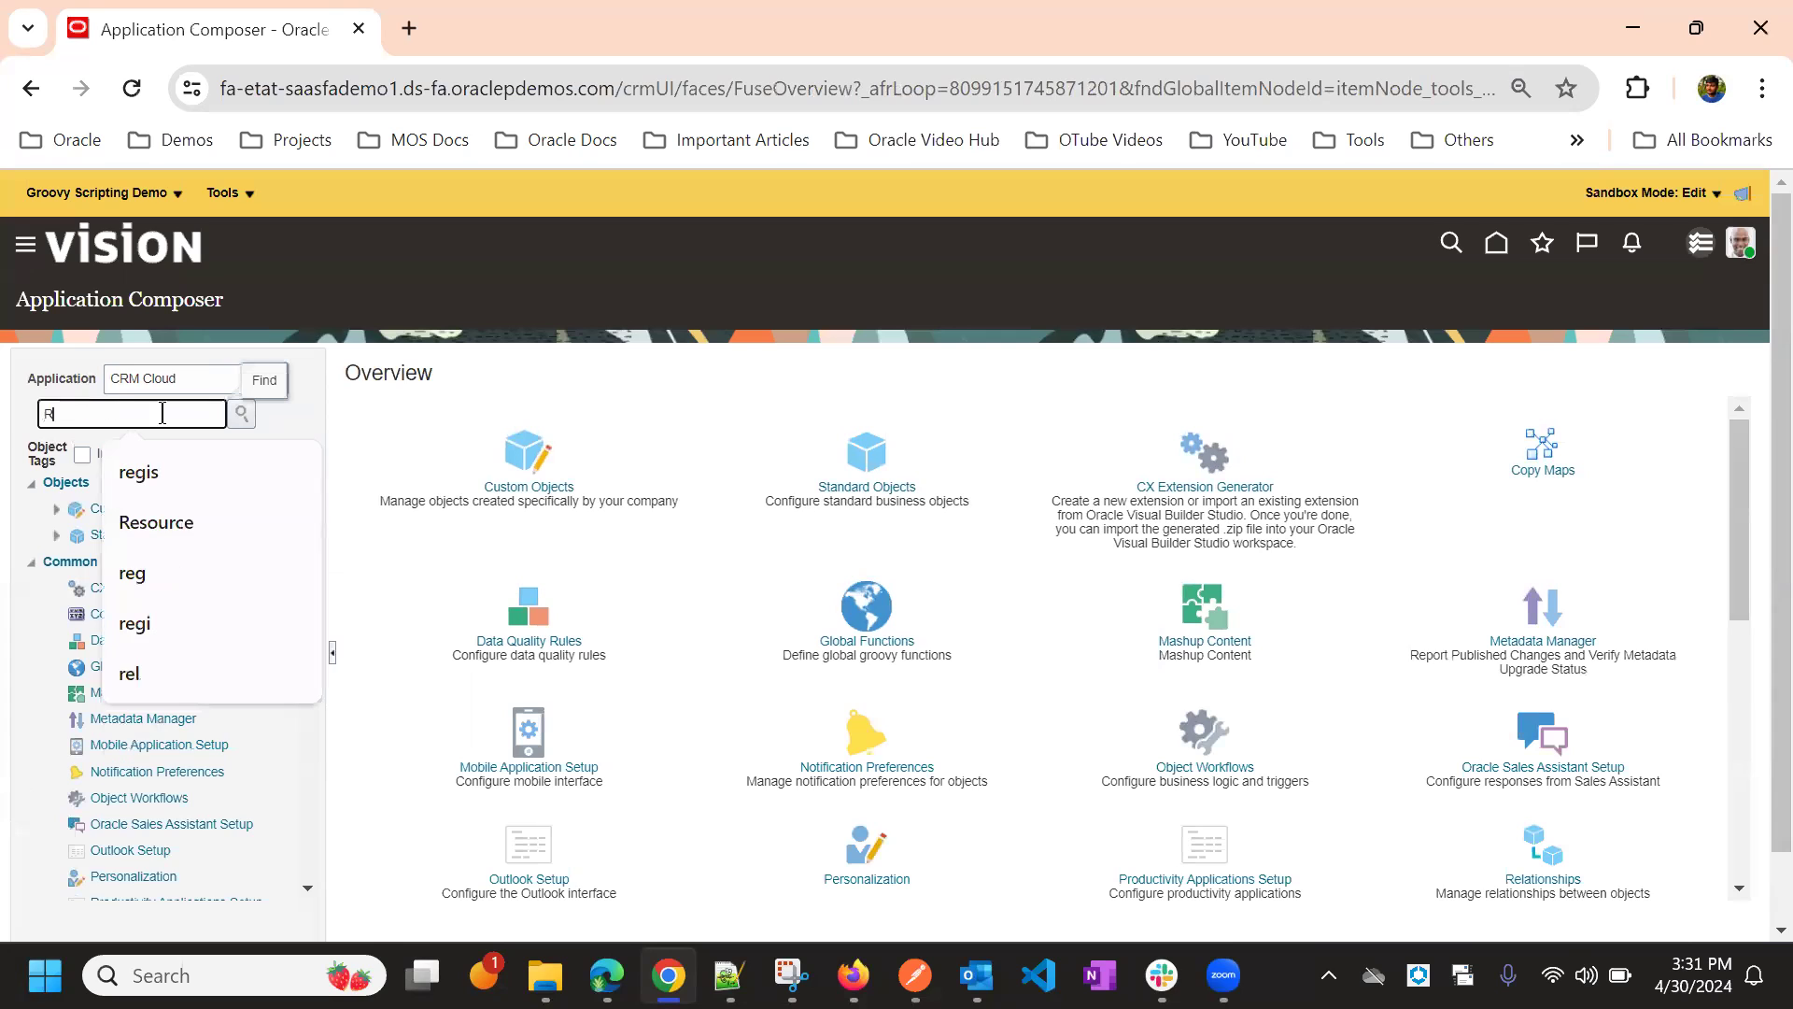
text(esource)
key(Return)
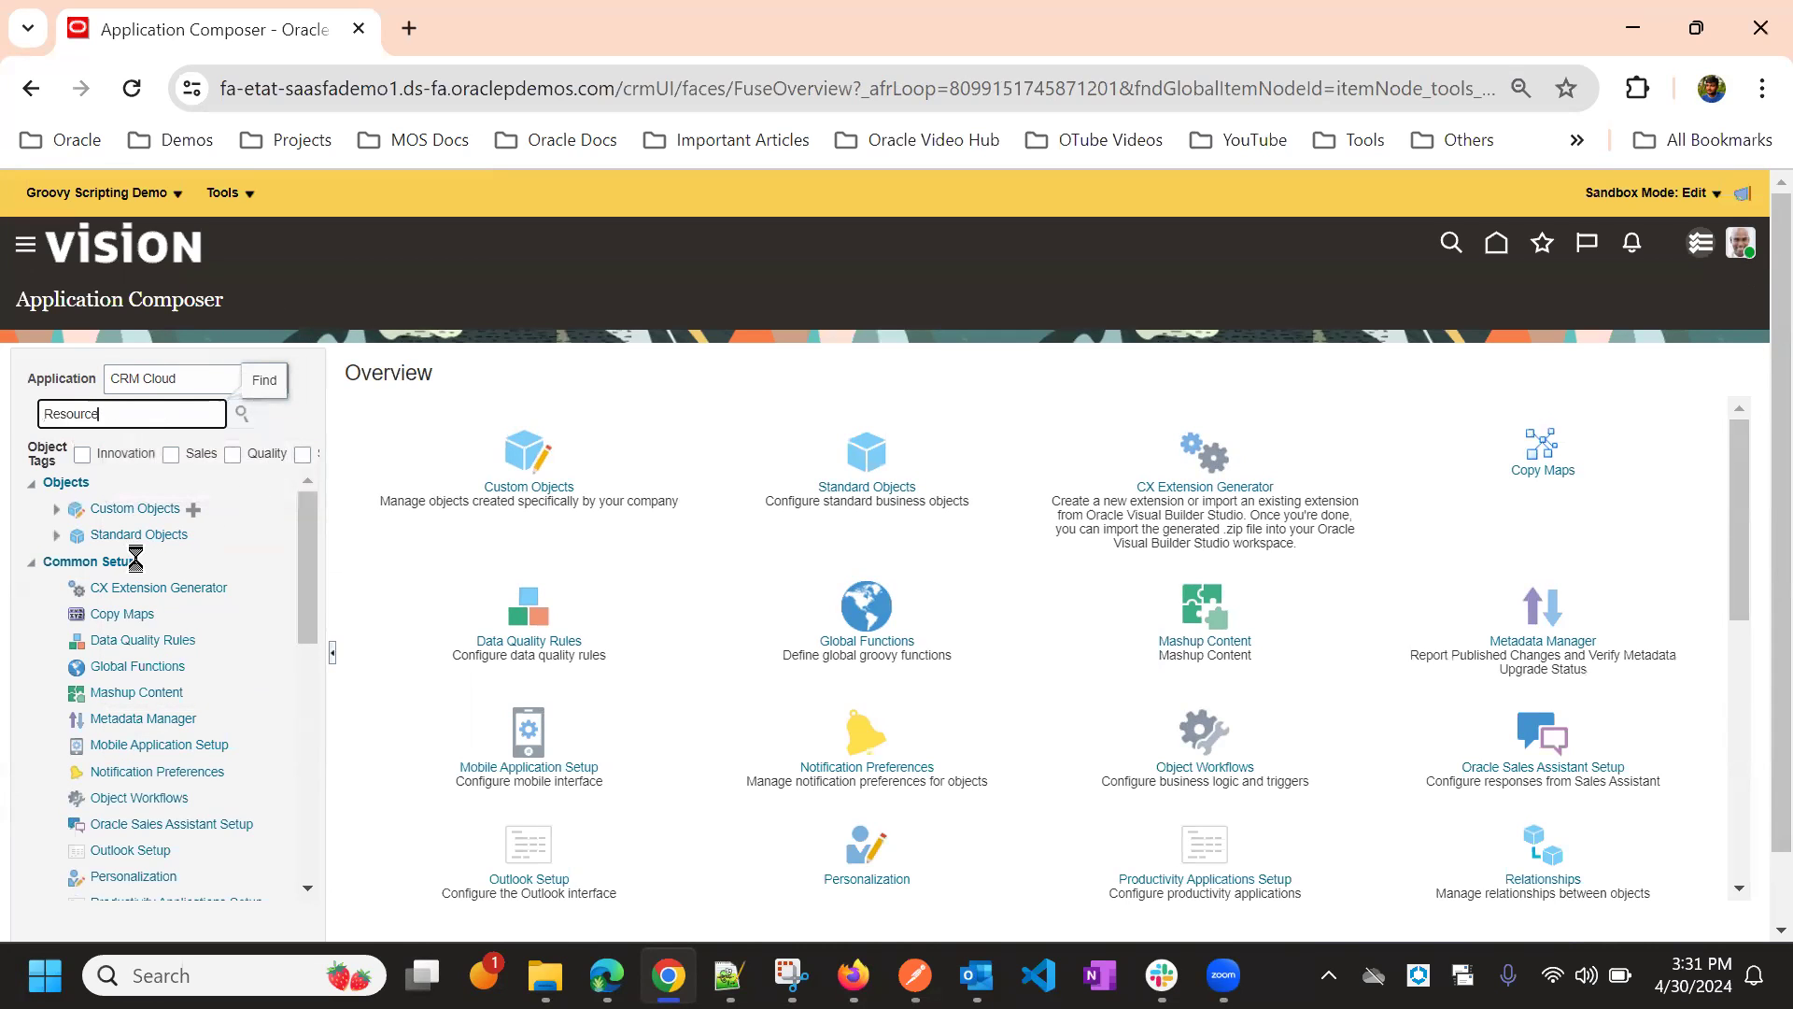
scroll(140, 729, down, 3)
click(81, 570)
click(157, 622)
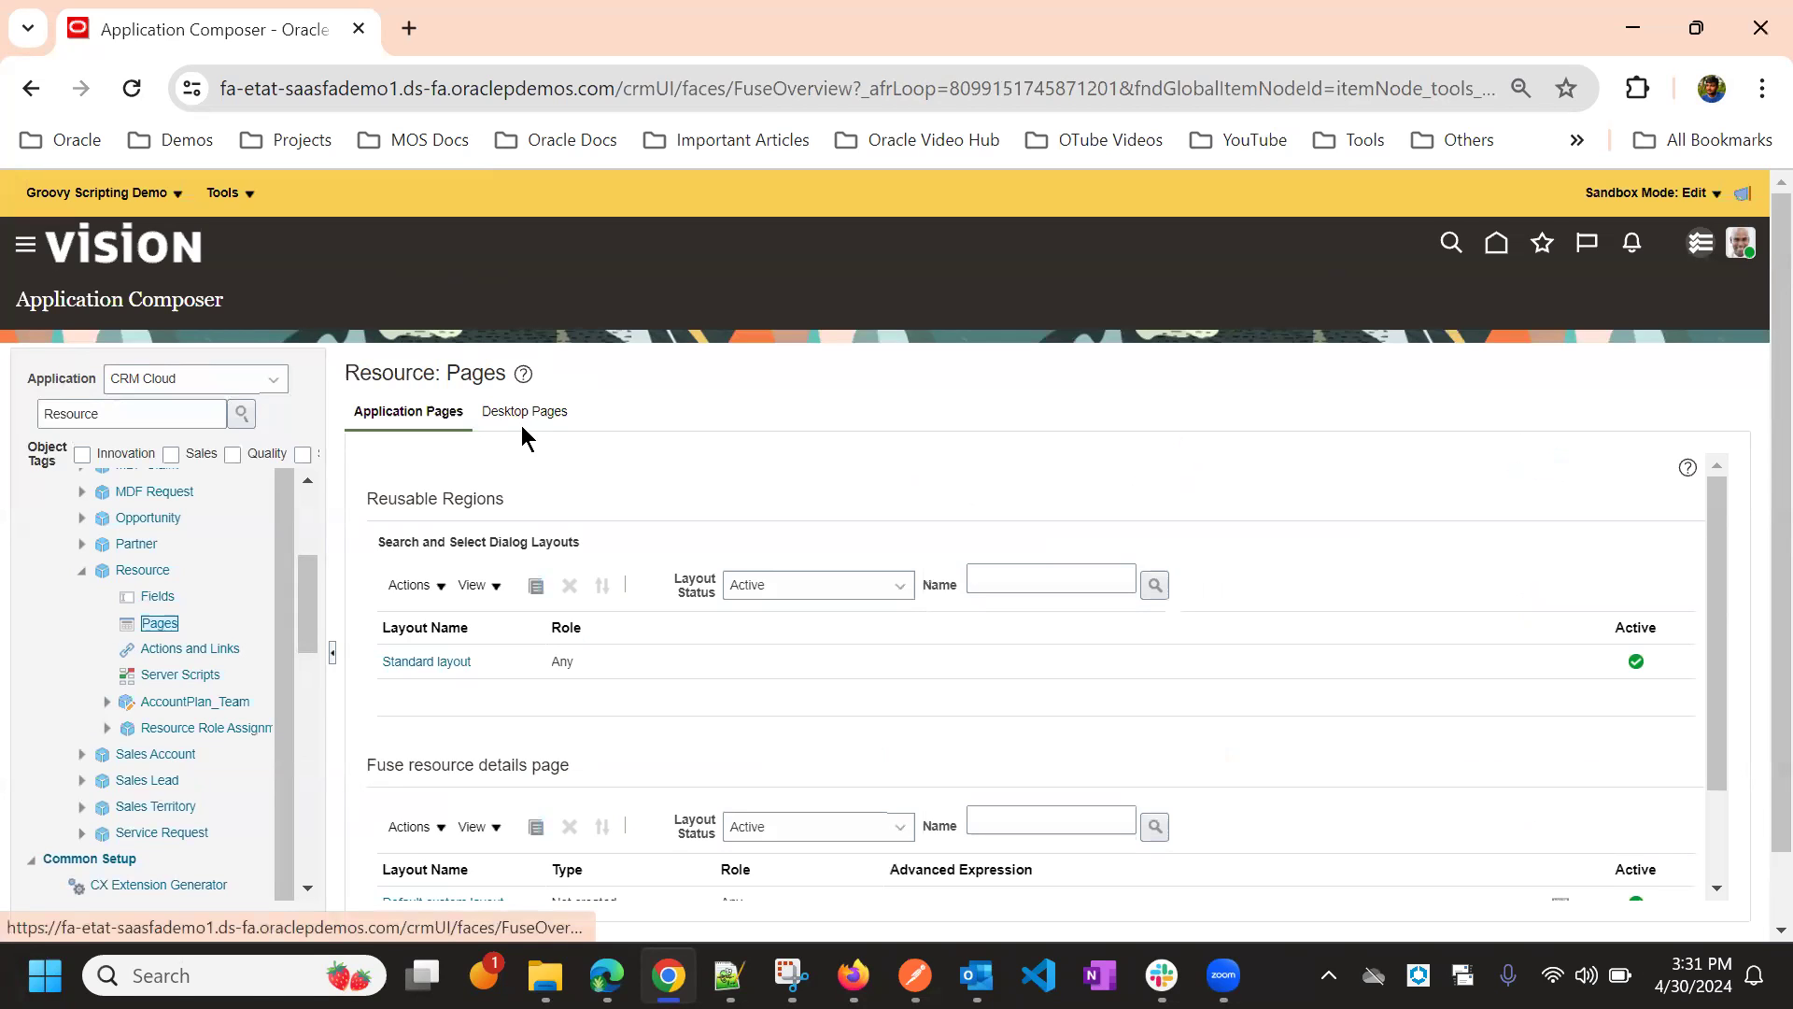
Open the summary form of the Details Page for editing in the Resource object's Desktop Pages.
click(519, 416)
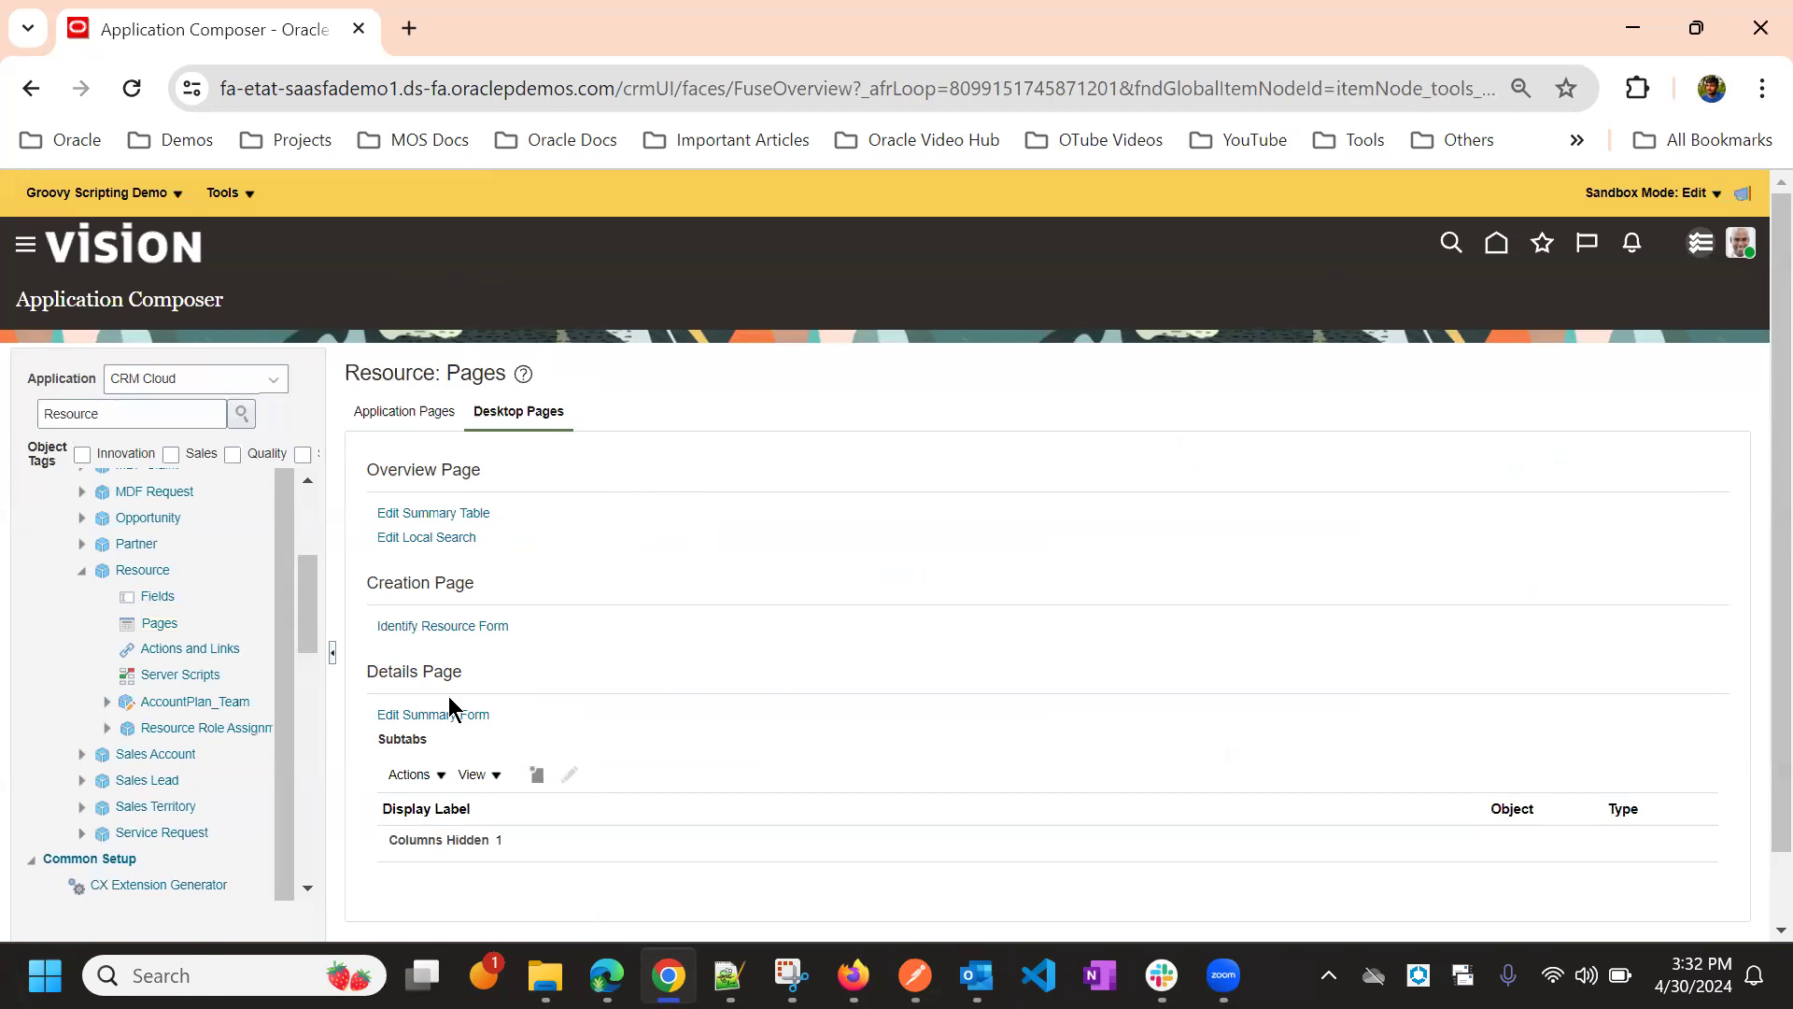
scroll(620, 562, down, 1)
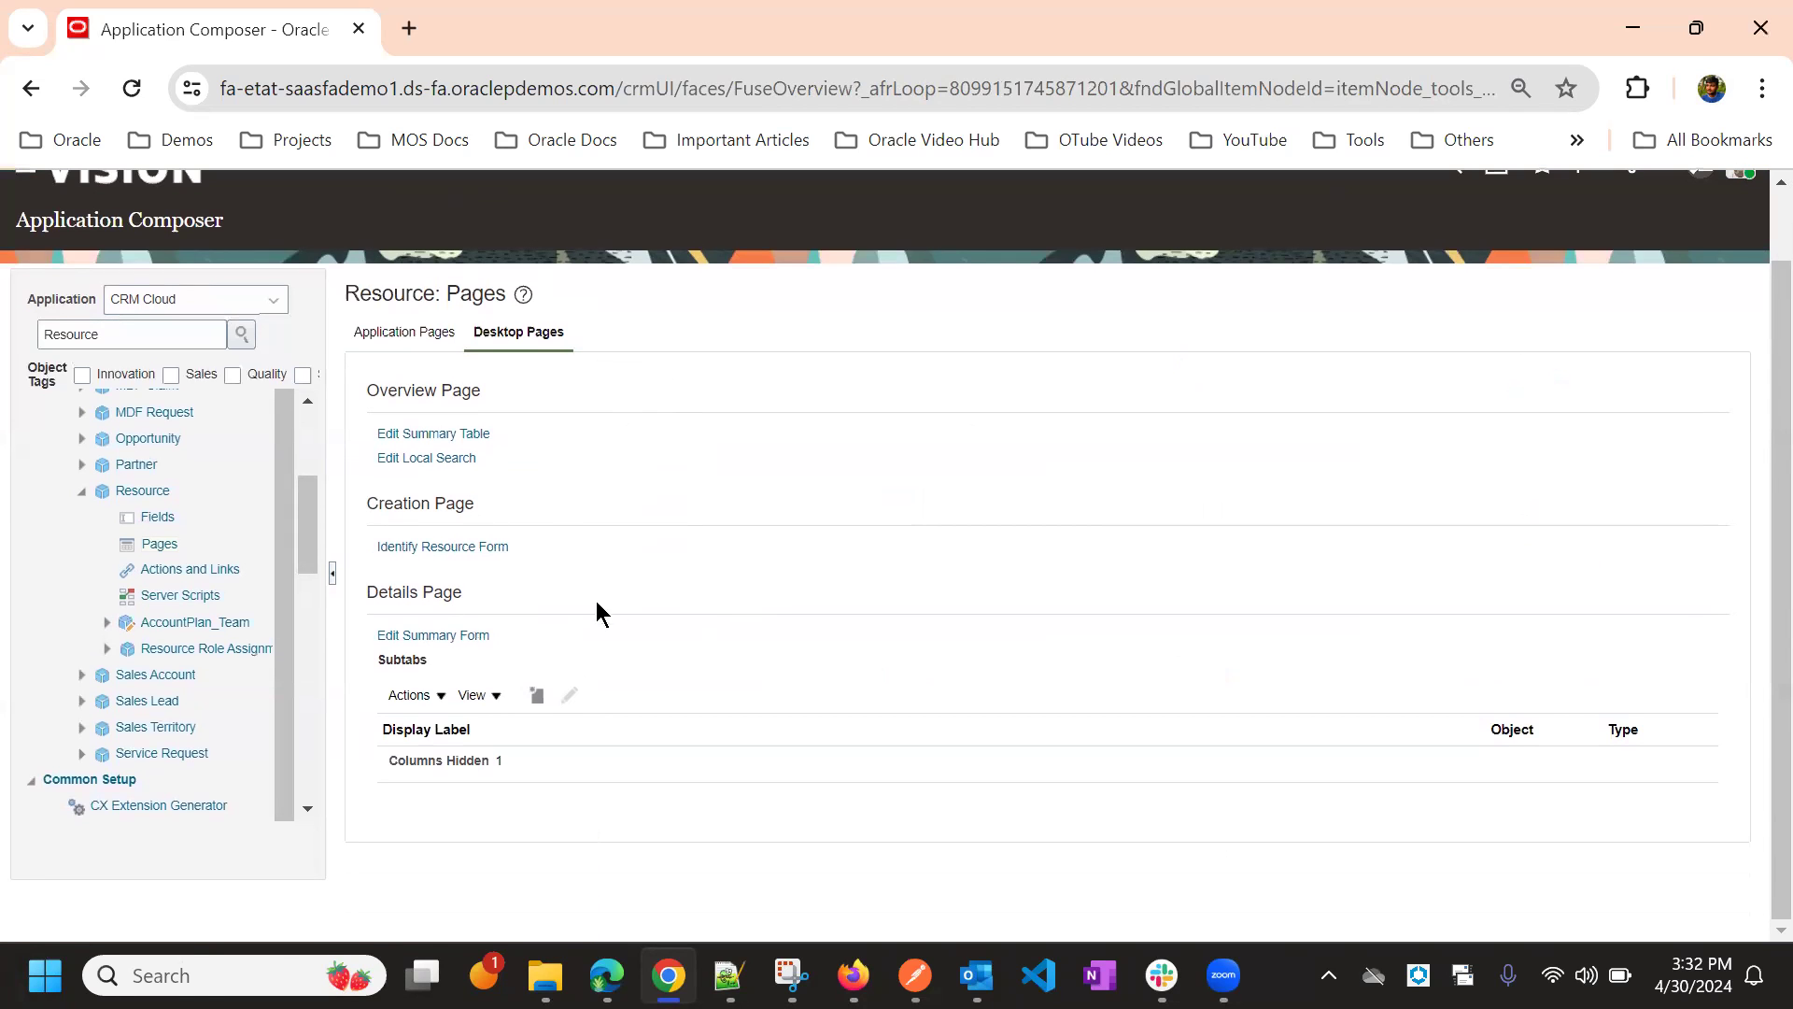
click(454, 638)
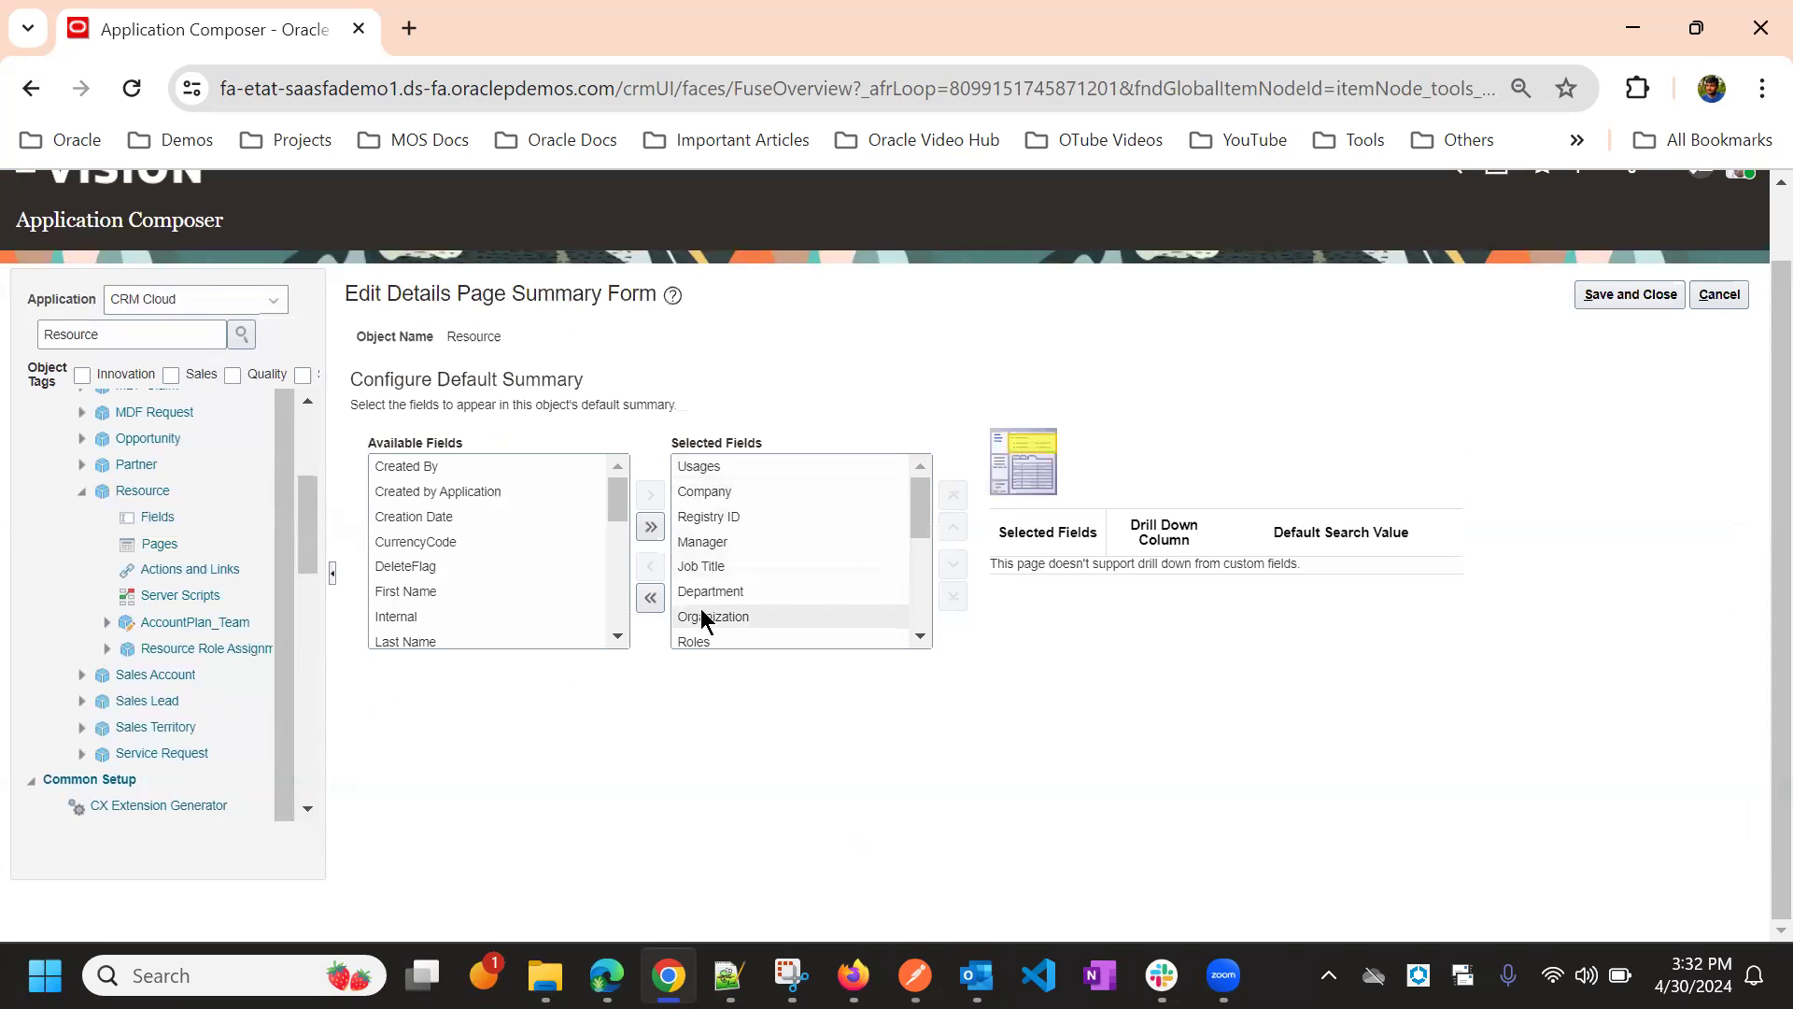
Examine the available and selected fields of the Resource details page summary form.
scroll(720, 488, down, 5)
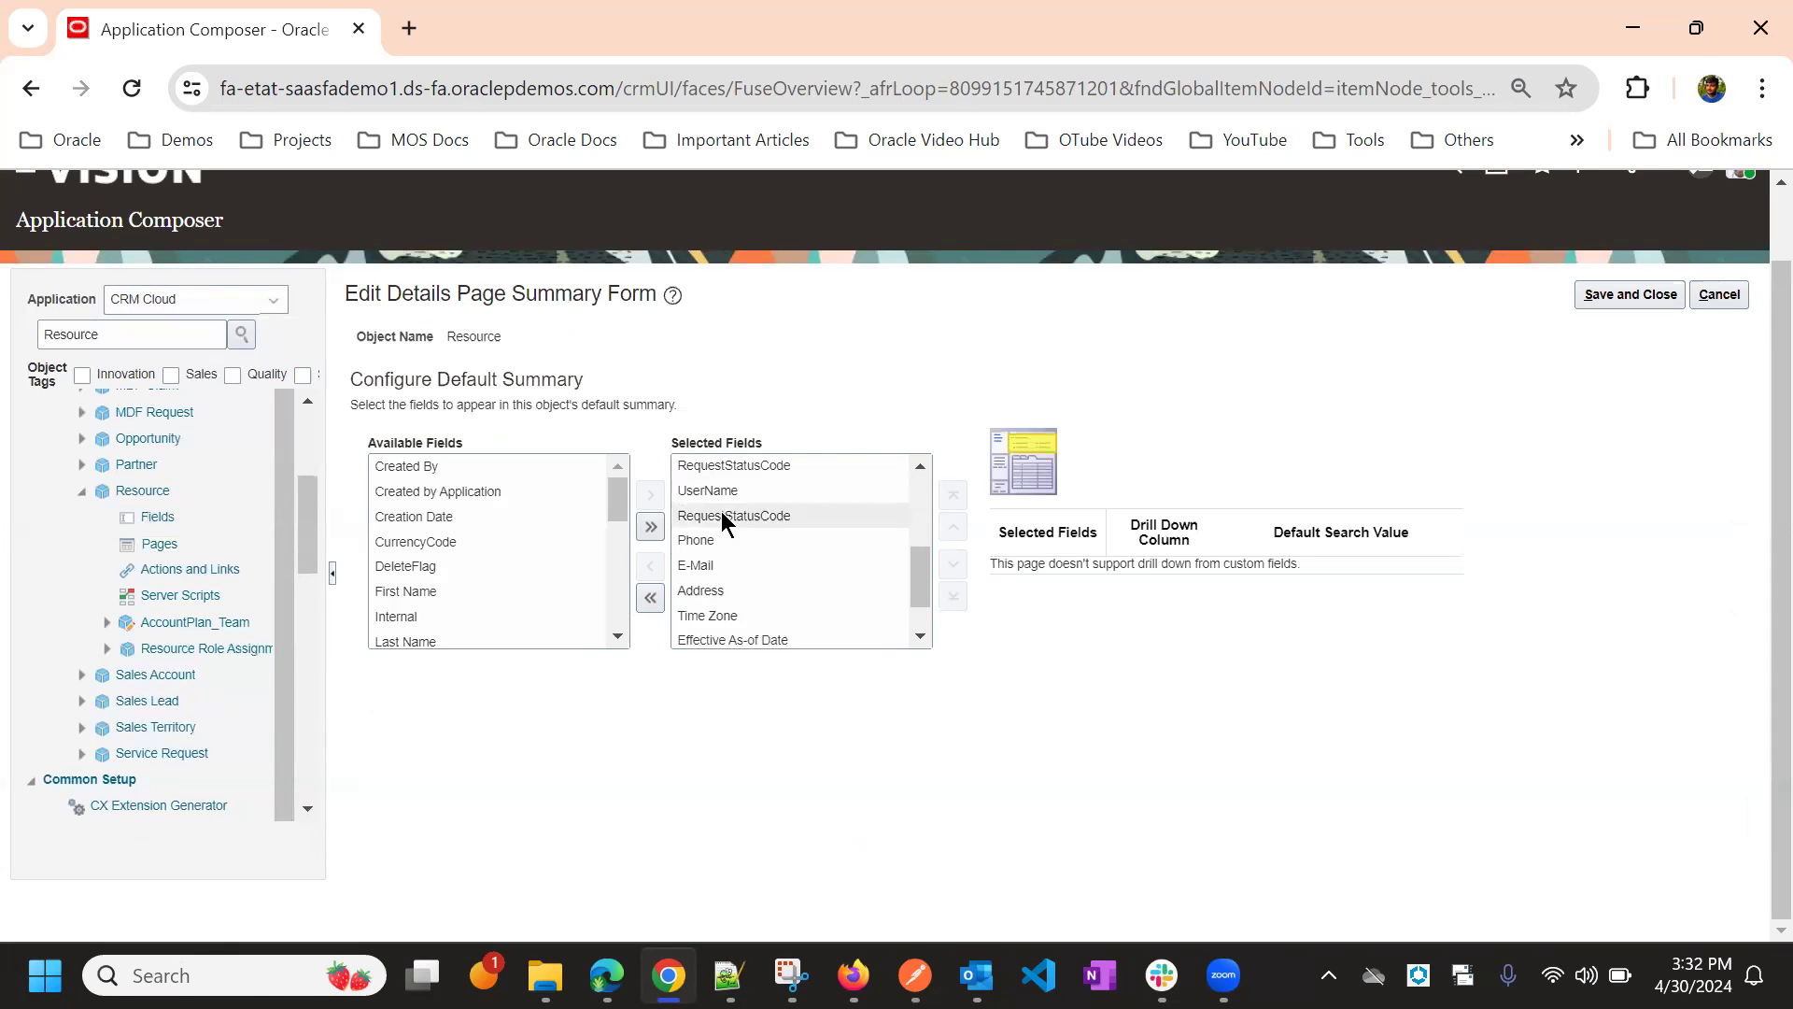
scroll(729, 569, up, 5)
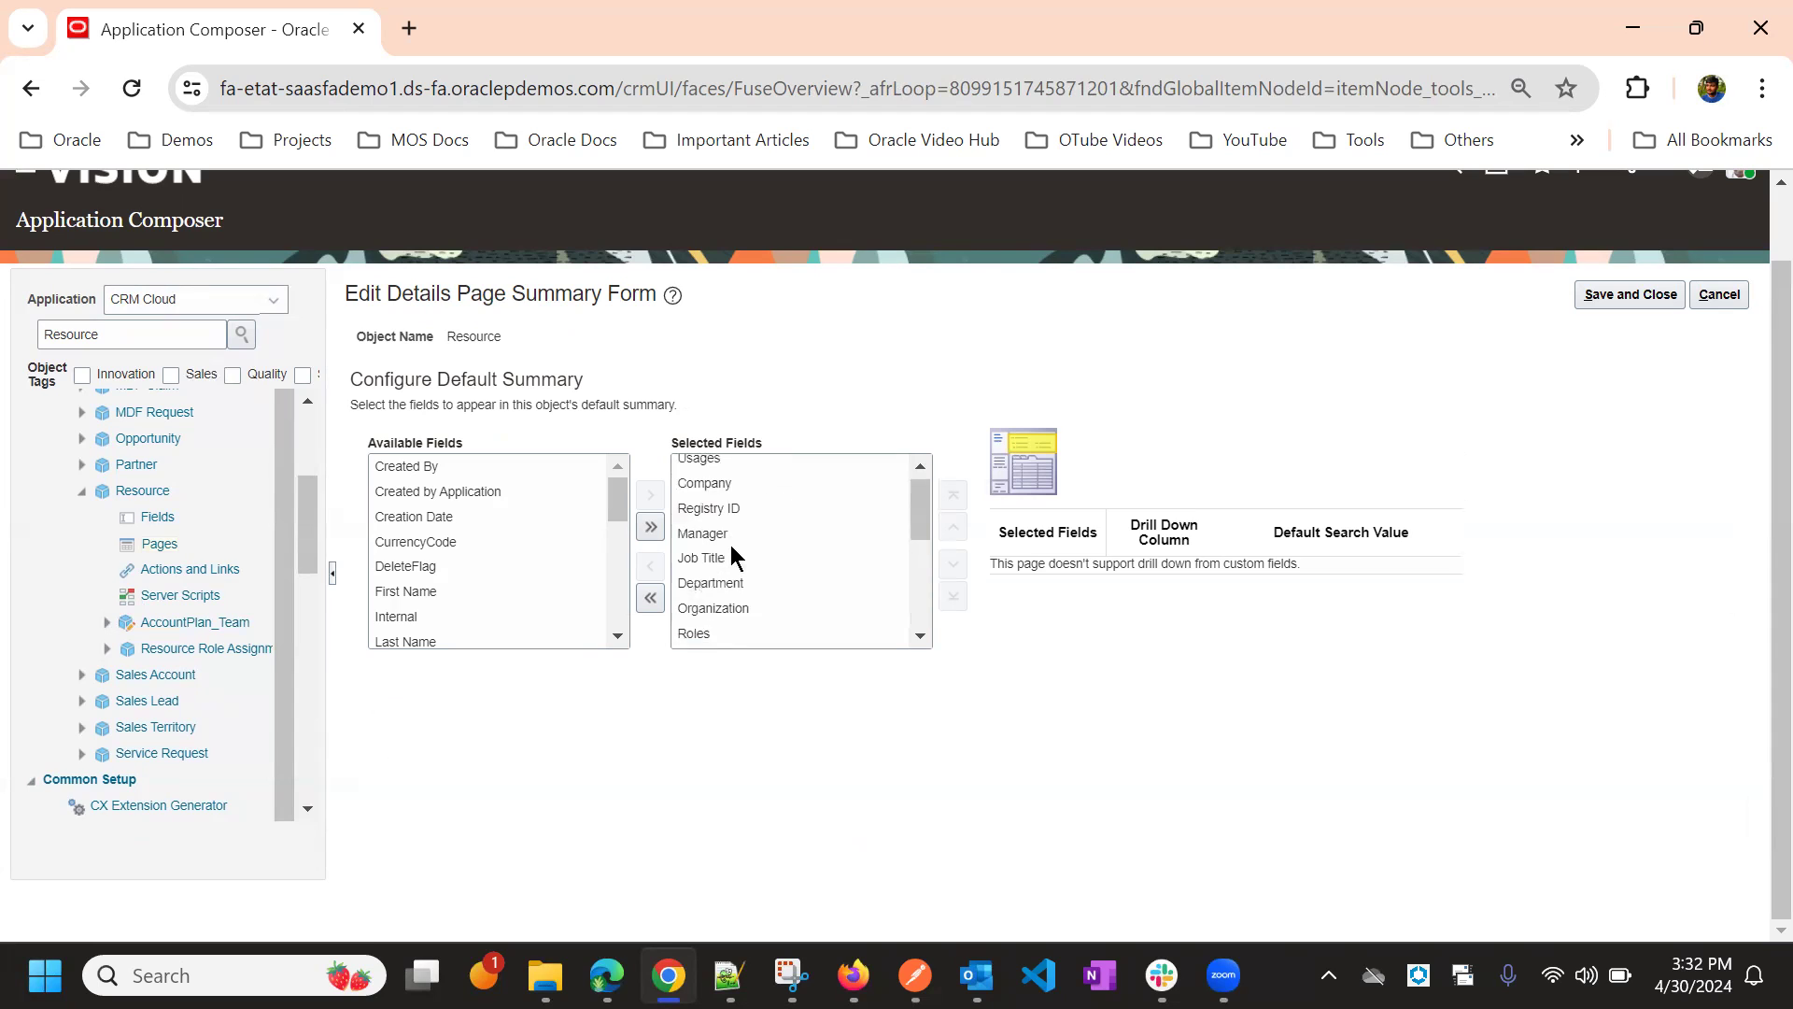
scroll(745, 566, down, 5)
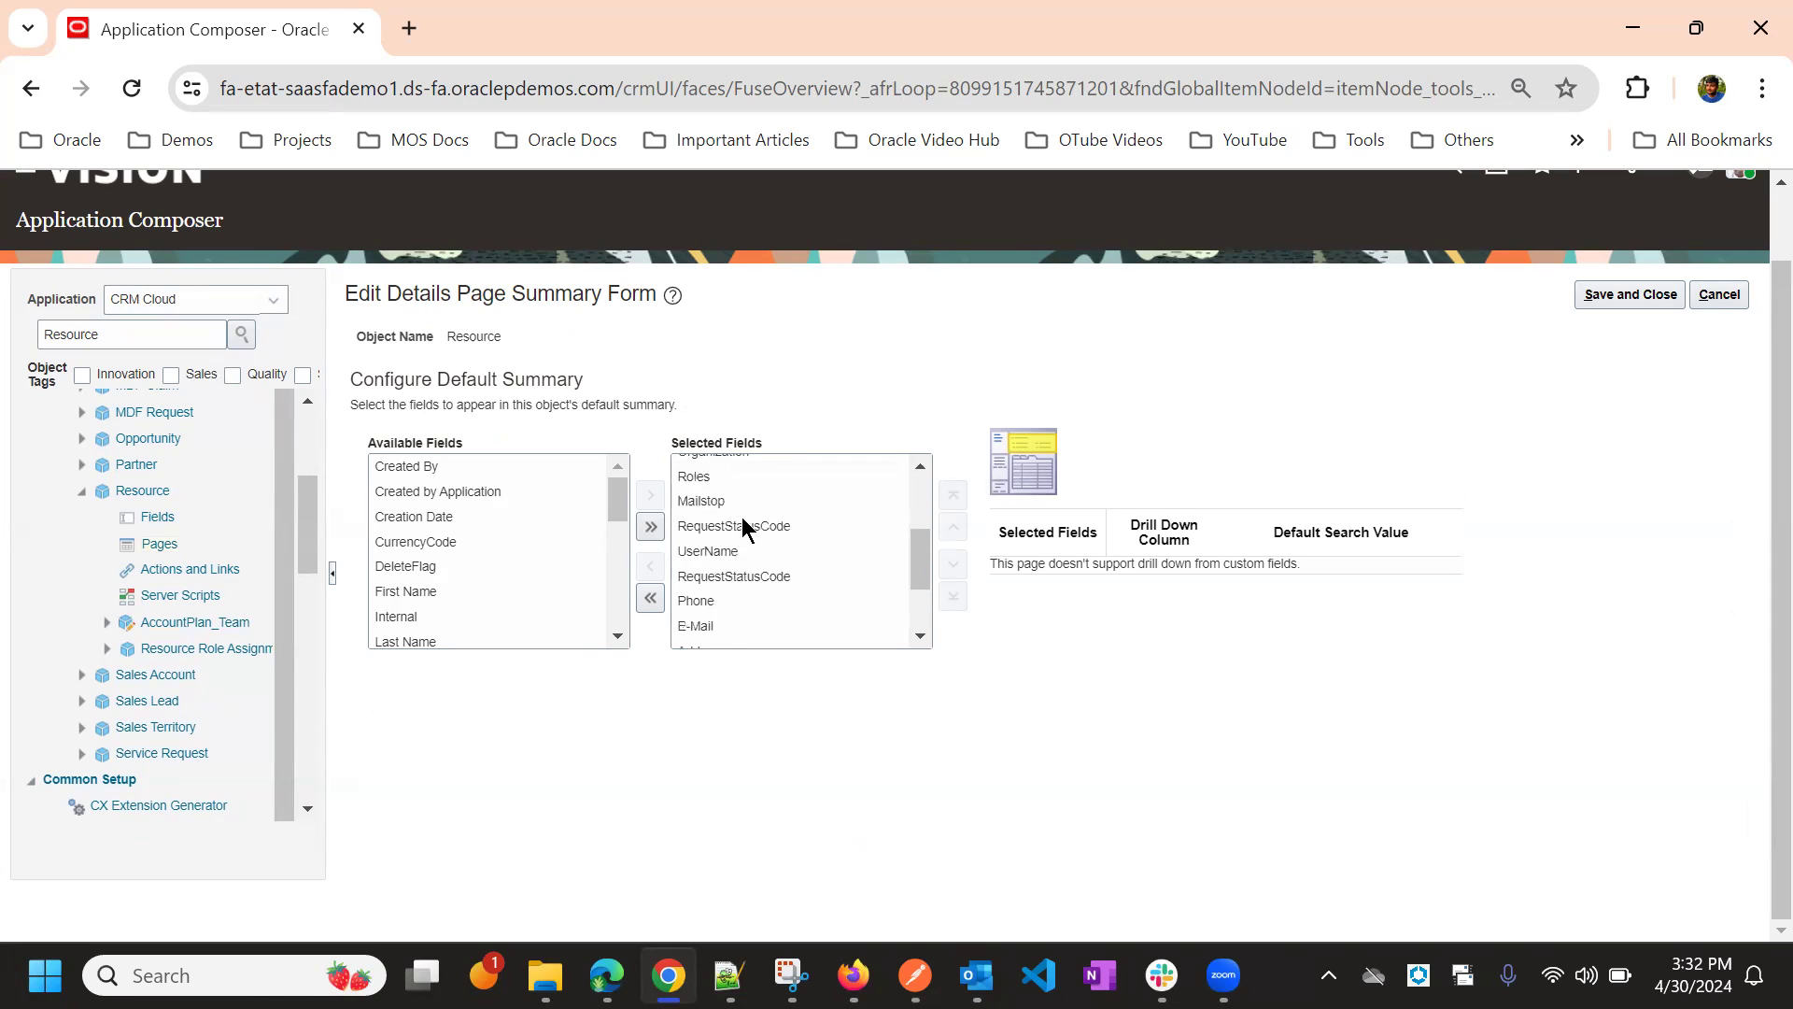
scroll(742, 541, up, 5)
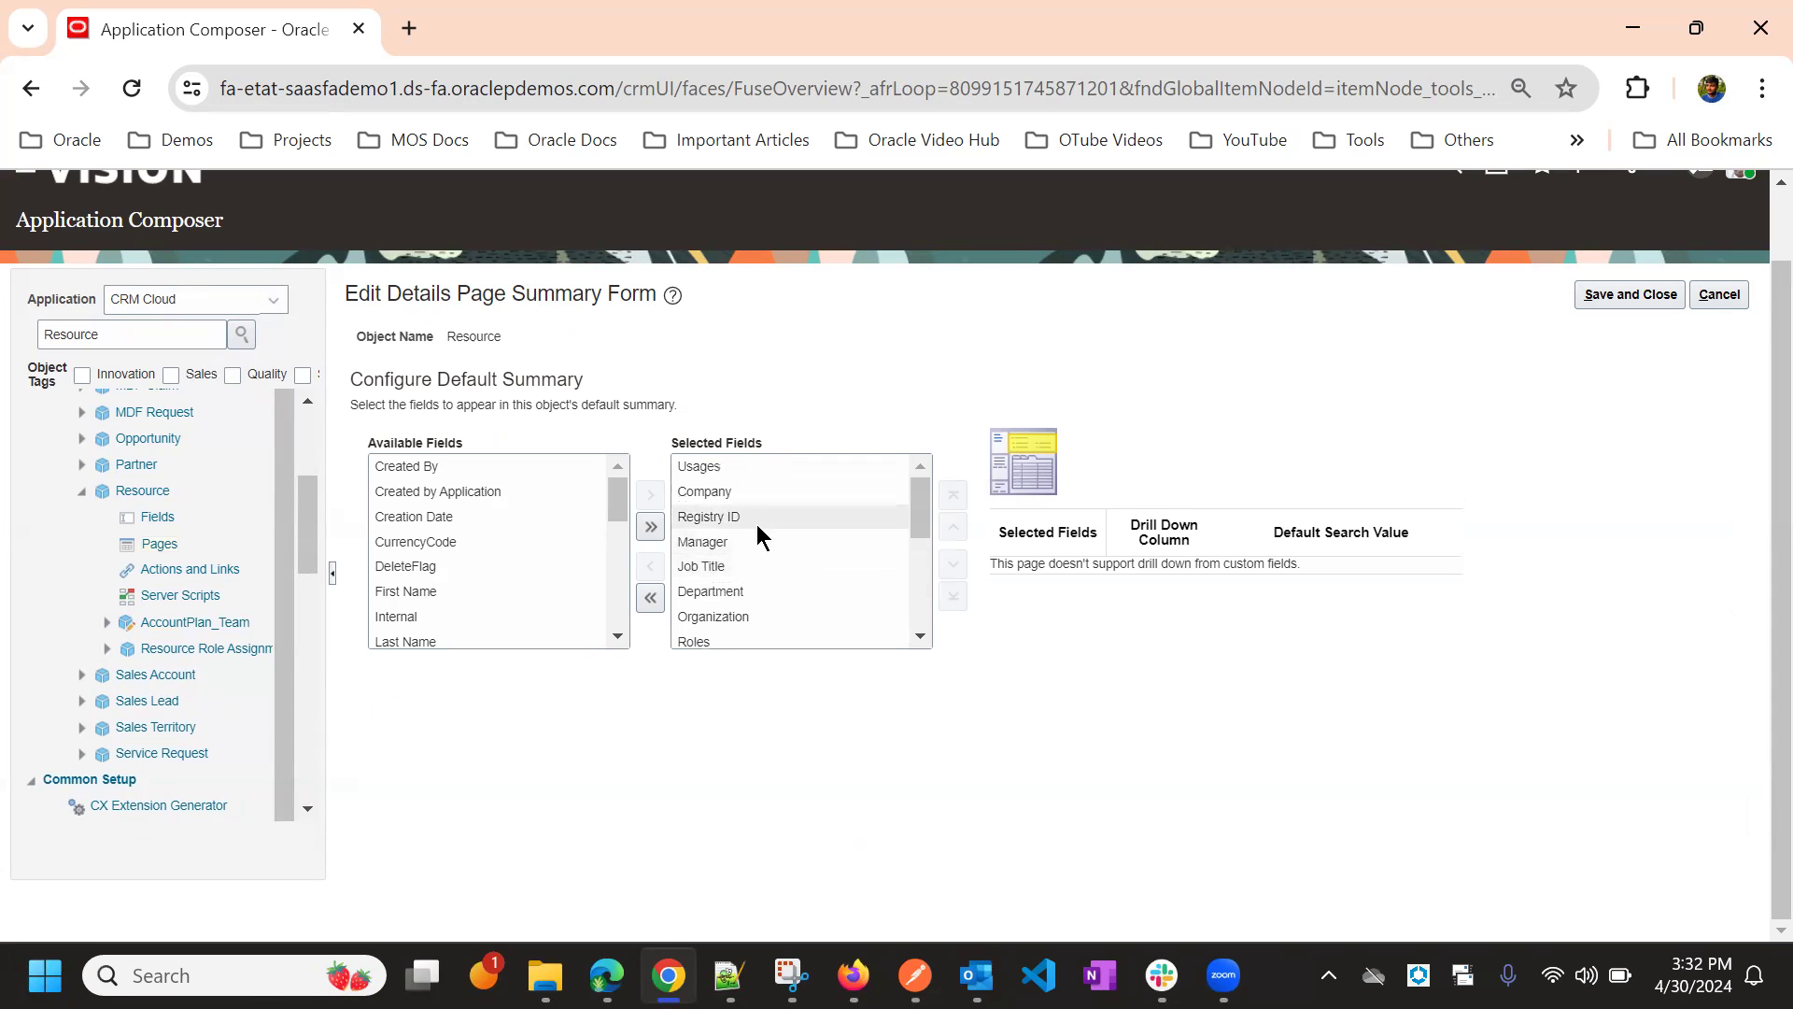
scroll(751, 528, down, 5)
scroll(757, 529, up, 5)
scroll(756, 528, down, 5)
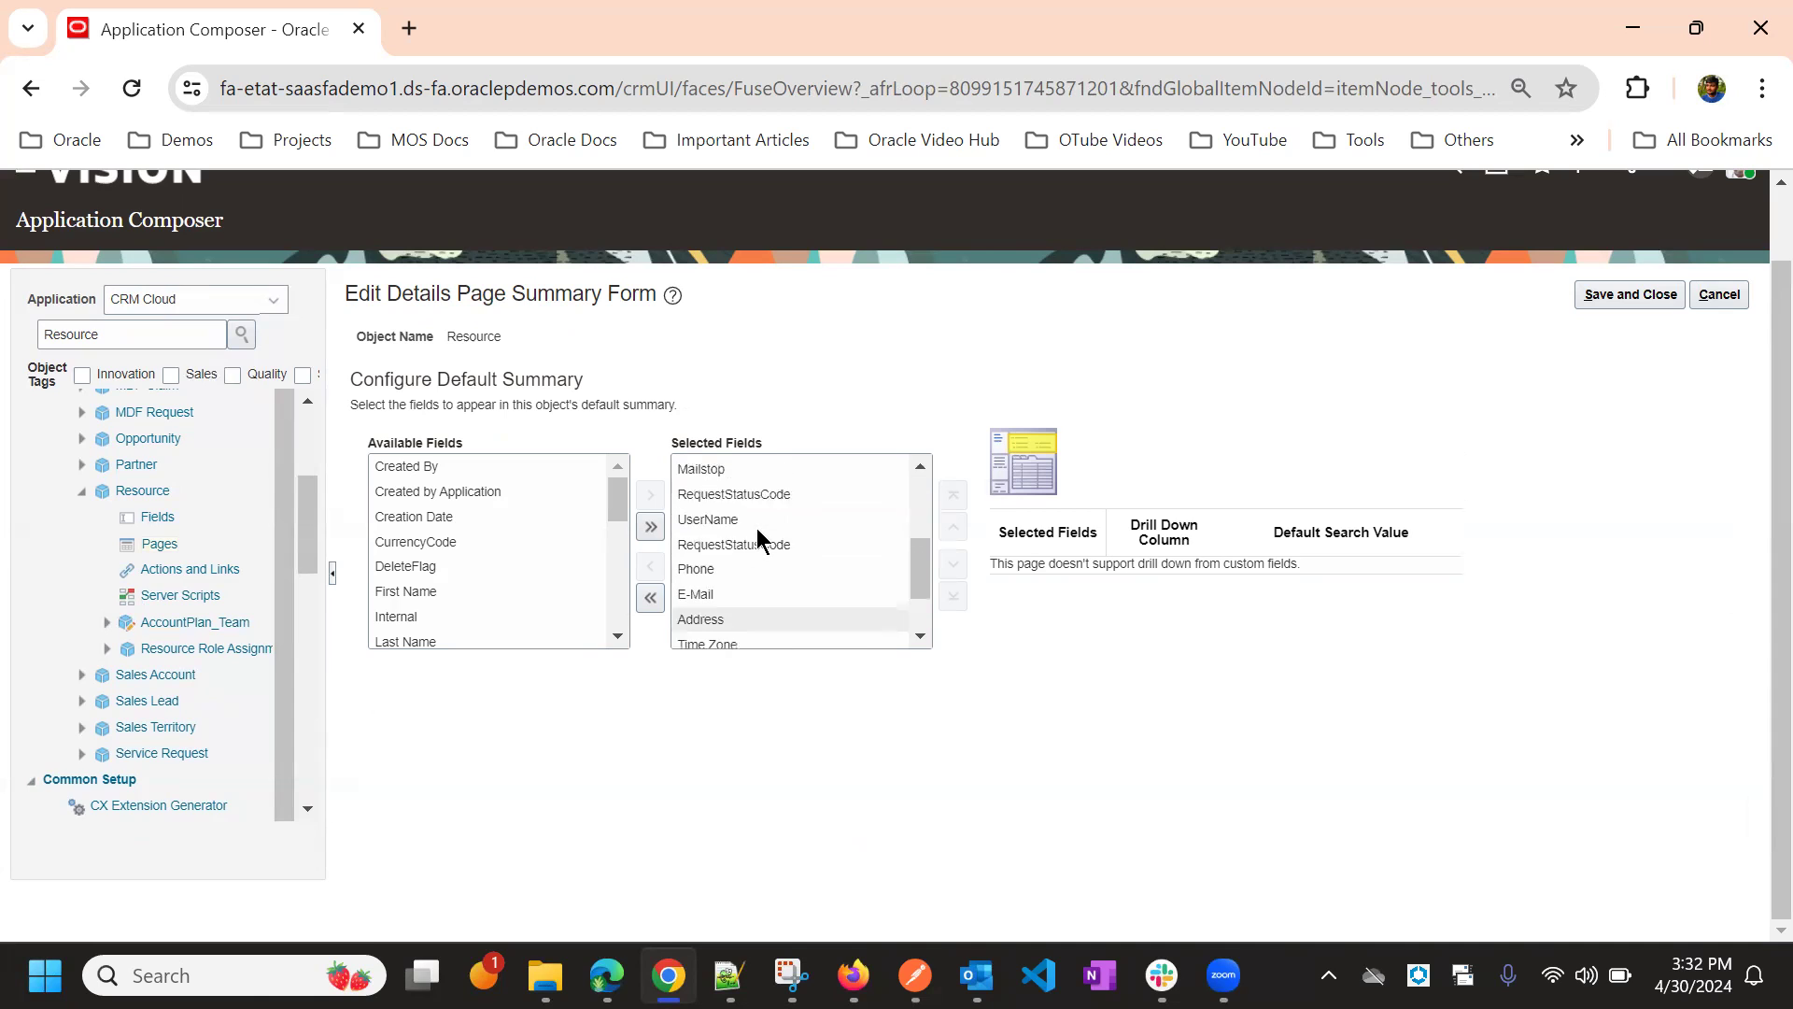
scroll(757, 529, up, 5)
scroll(472, 525, down, 3)
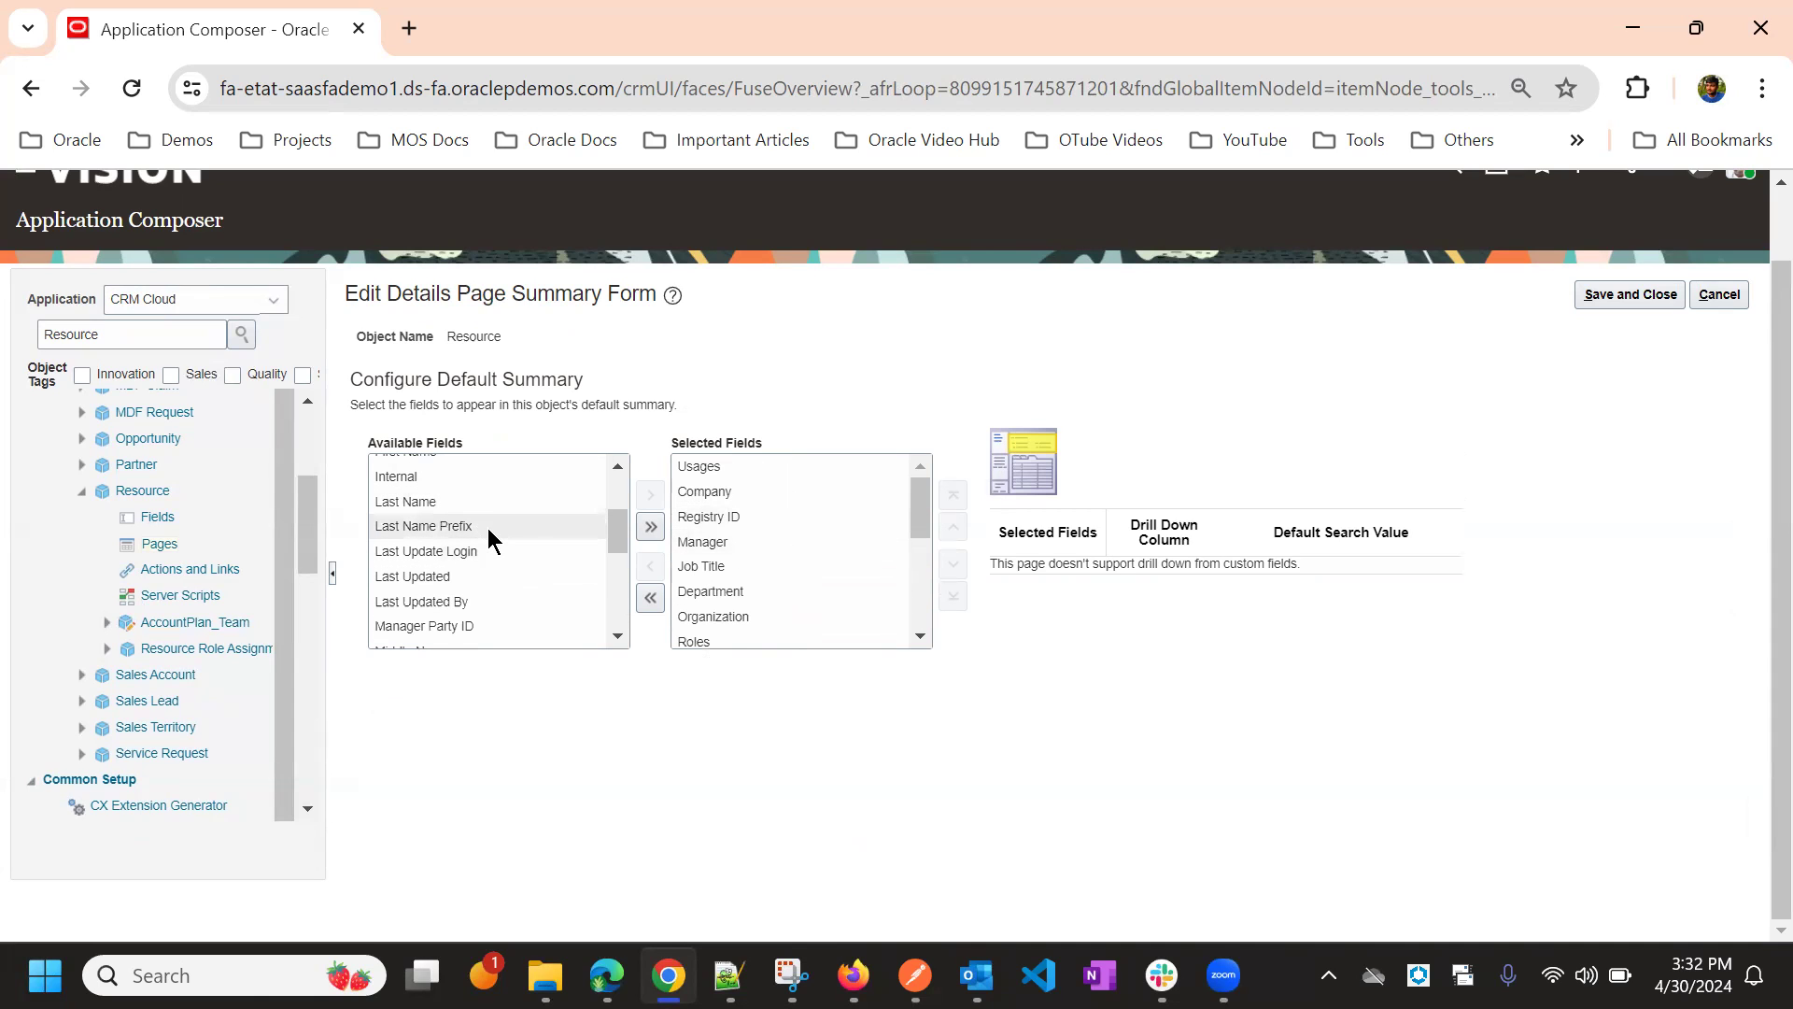
scroll(488, 528, down, 3)
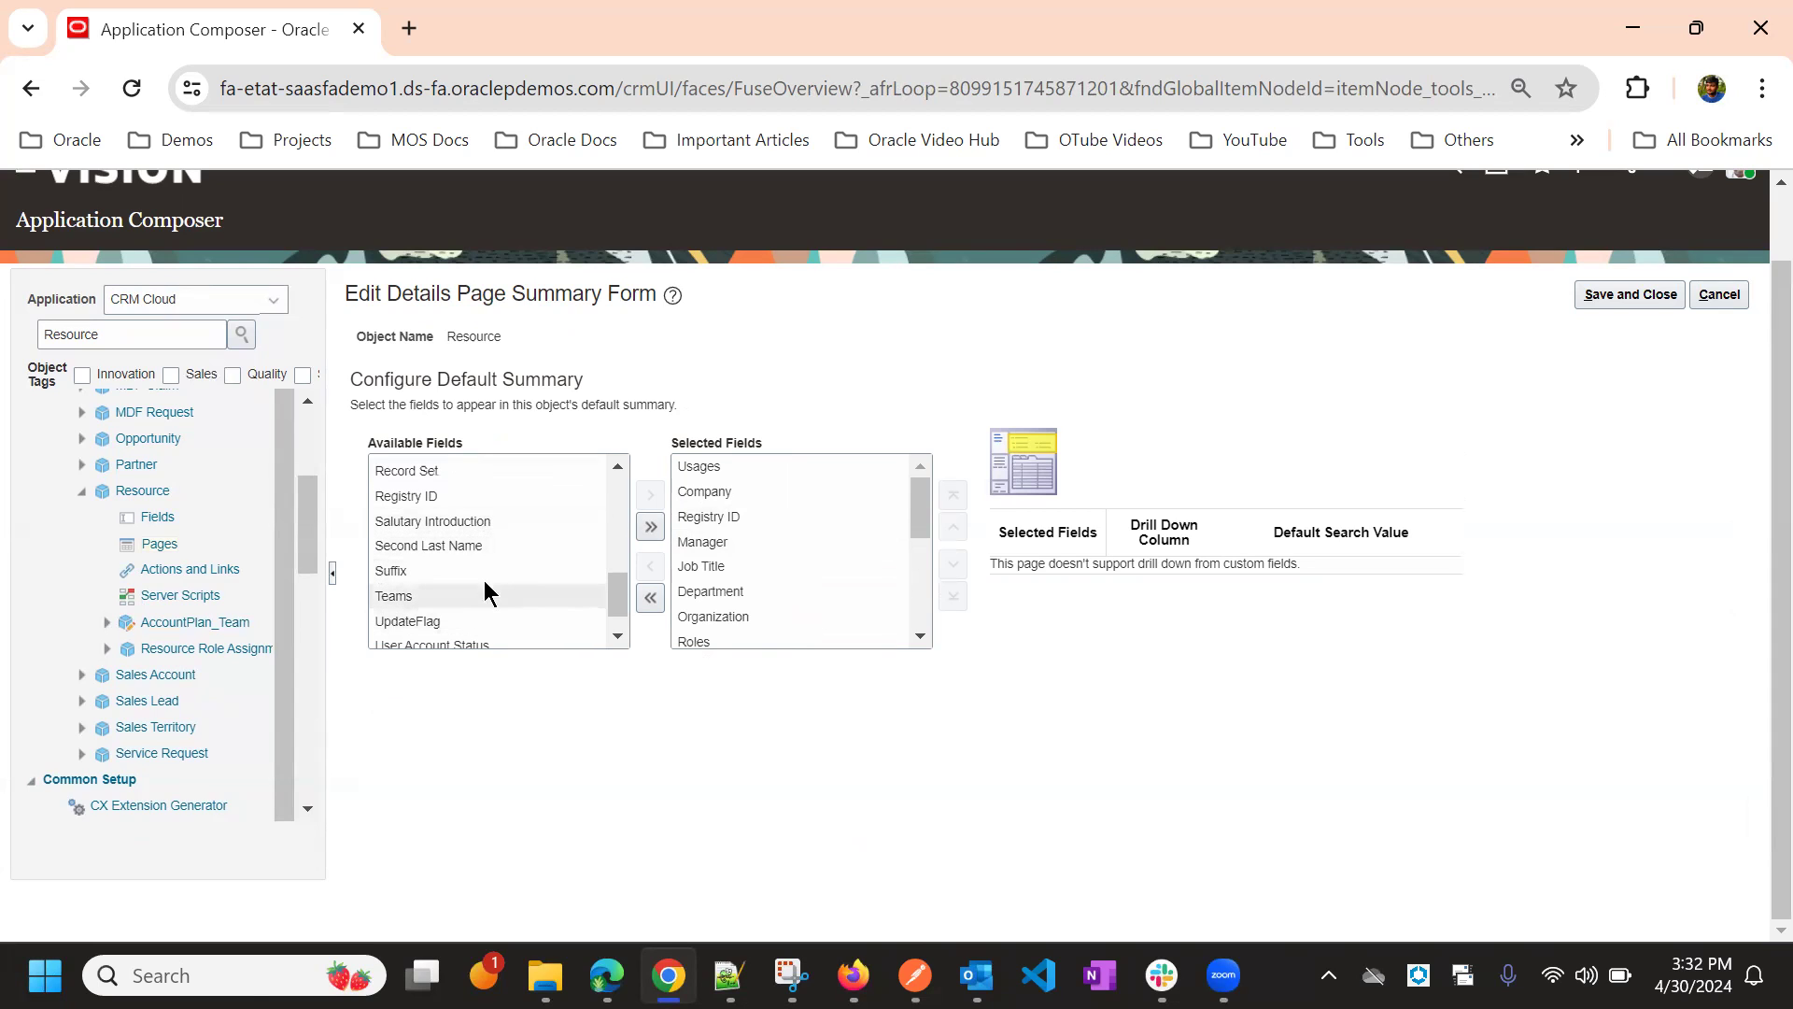
scroll(501, 518, down, 1)
scroll(501, 518, down, 1)
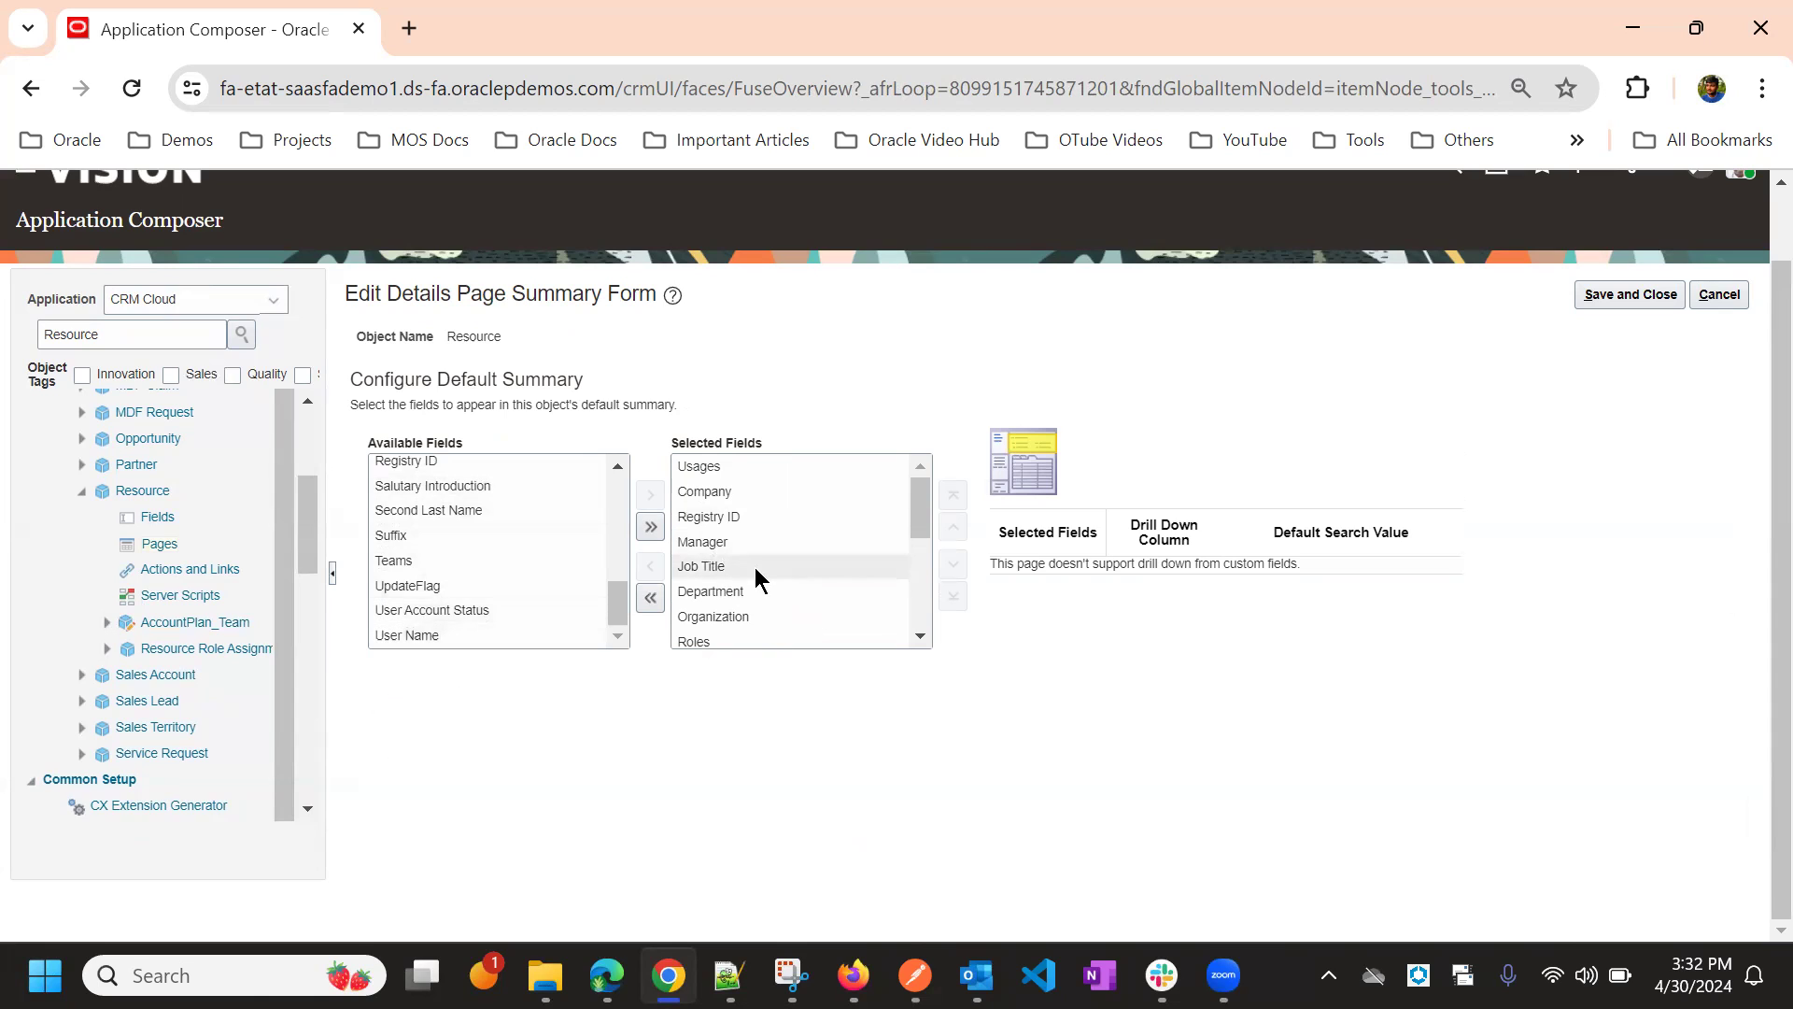
scroll(756, 558, up, 1)
scroll(750, 602, down, 3)
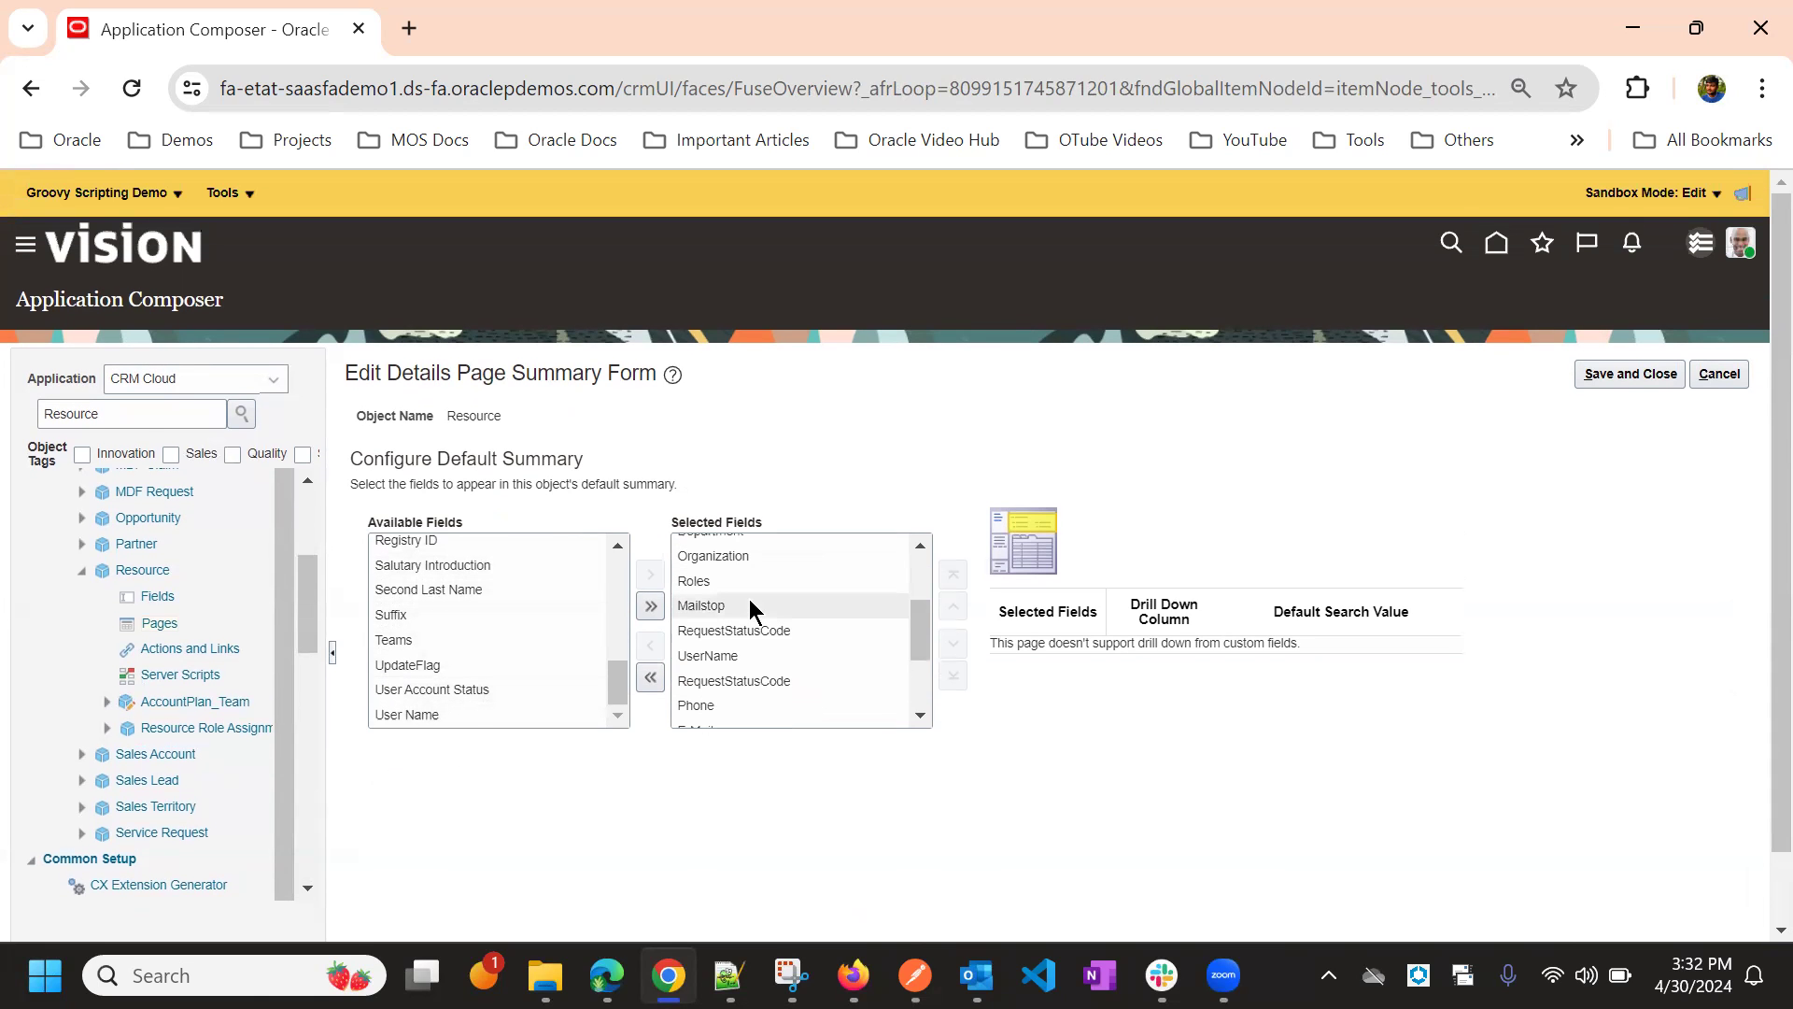
Add User Account Status, Last Updated and Last Updated By to the summary form's selected fields, and select Last Updated among them.
double_click(491, 692)
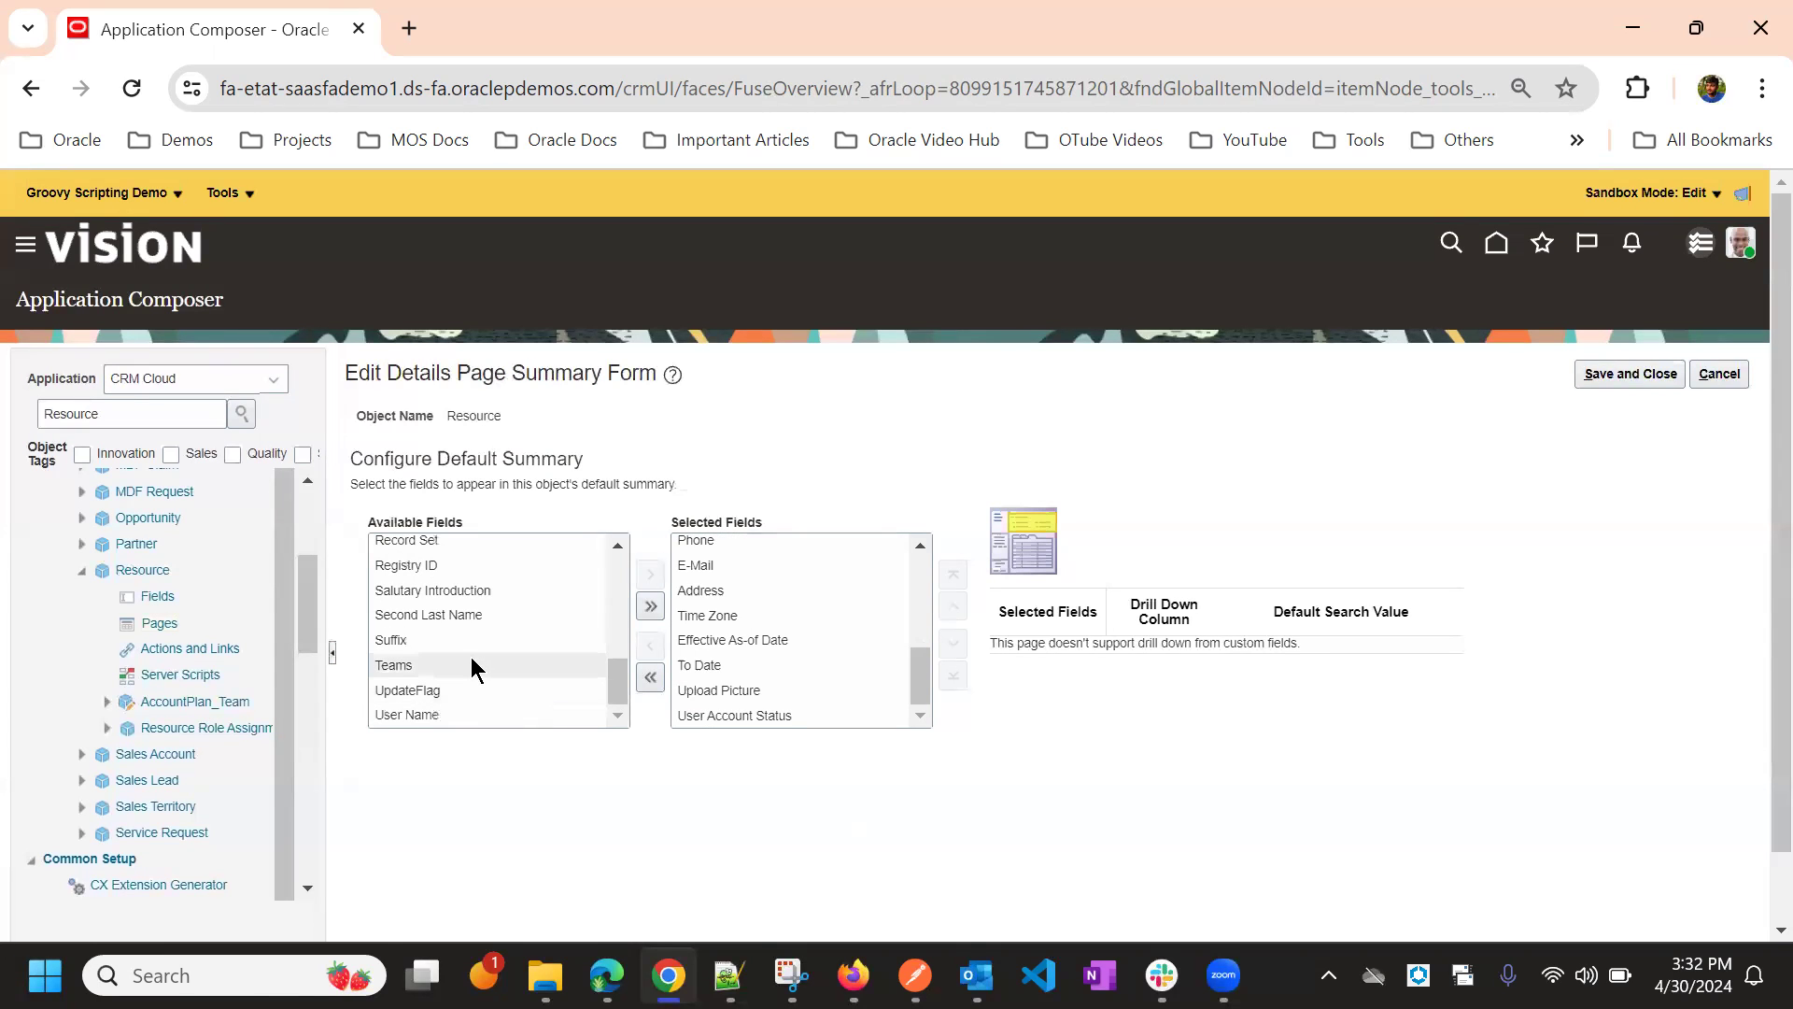
scroll(471, 657, up, 3)
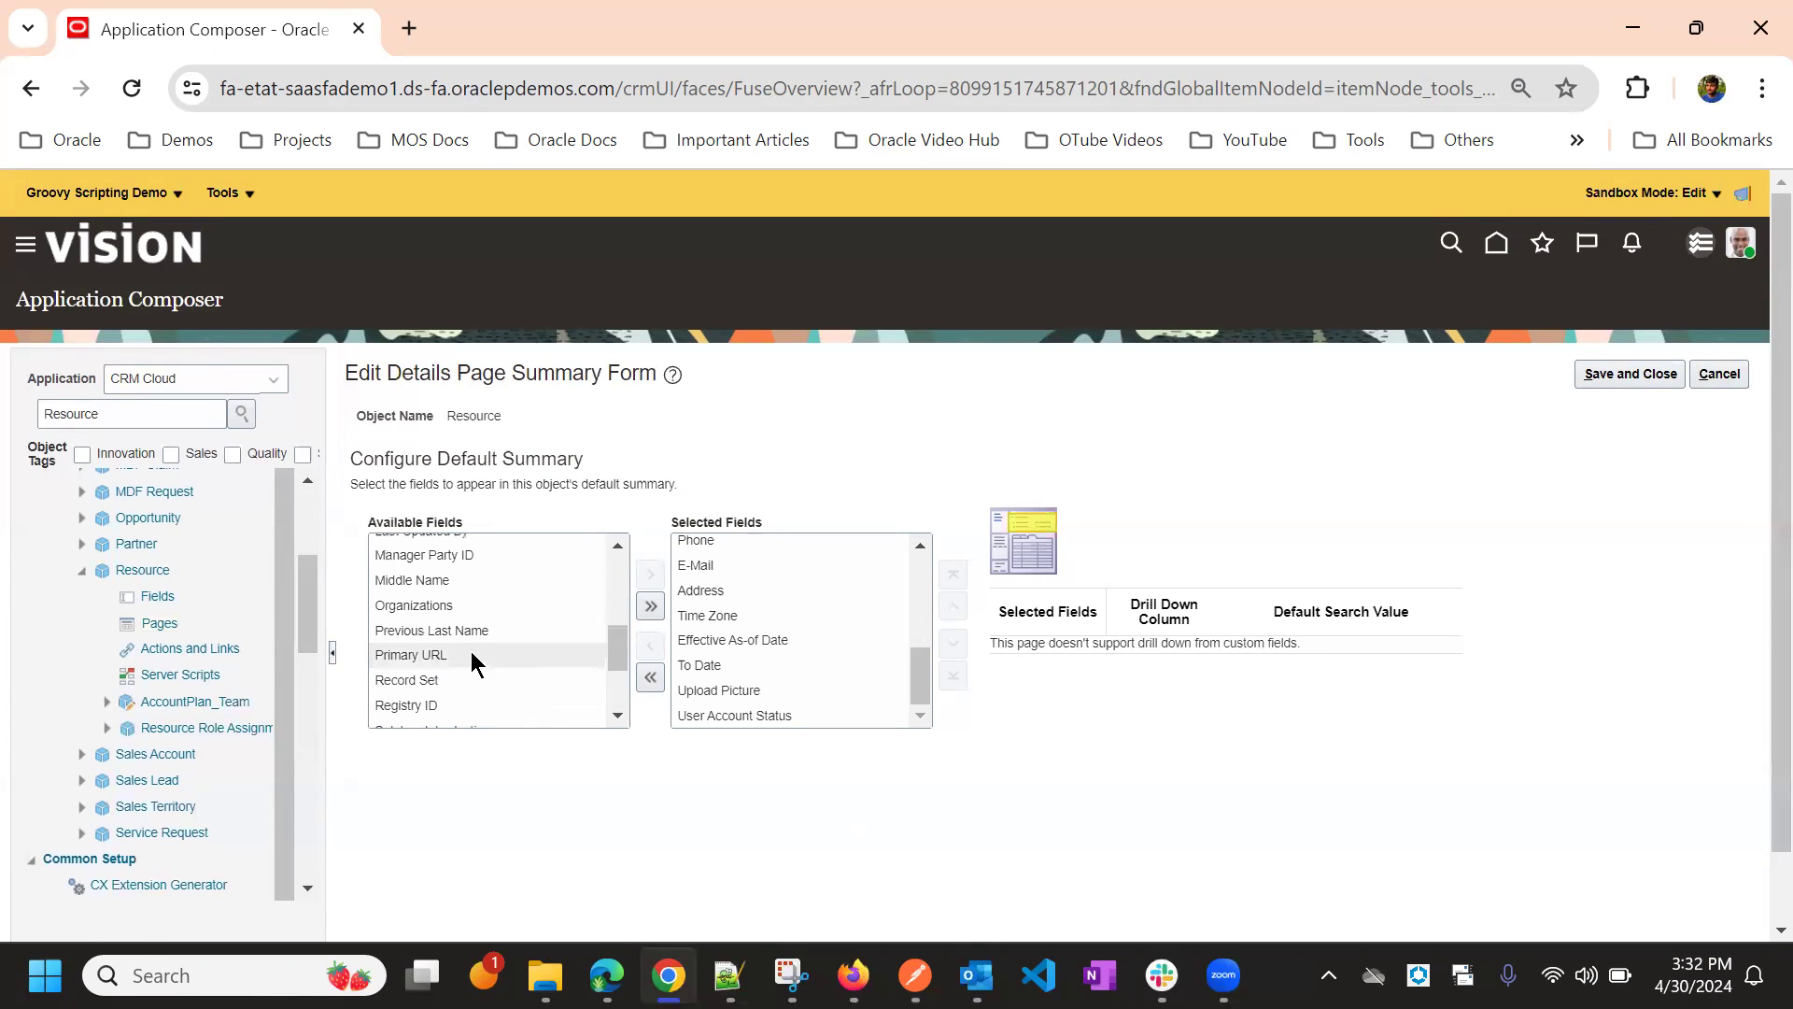
scroll(476, 635, up, 3)
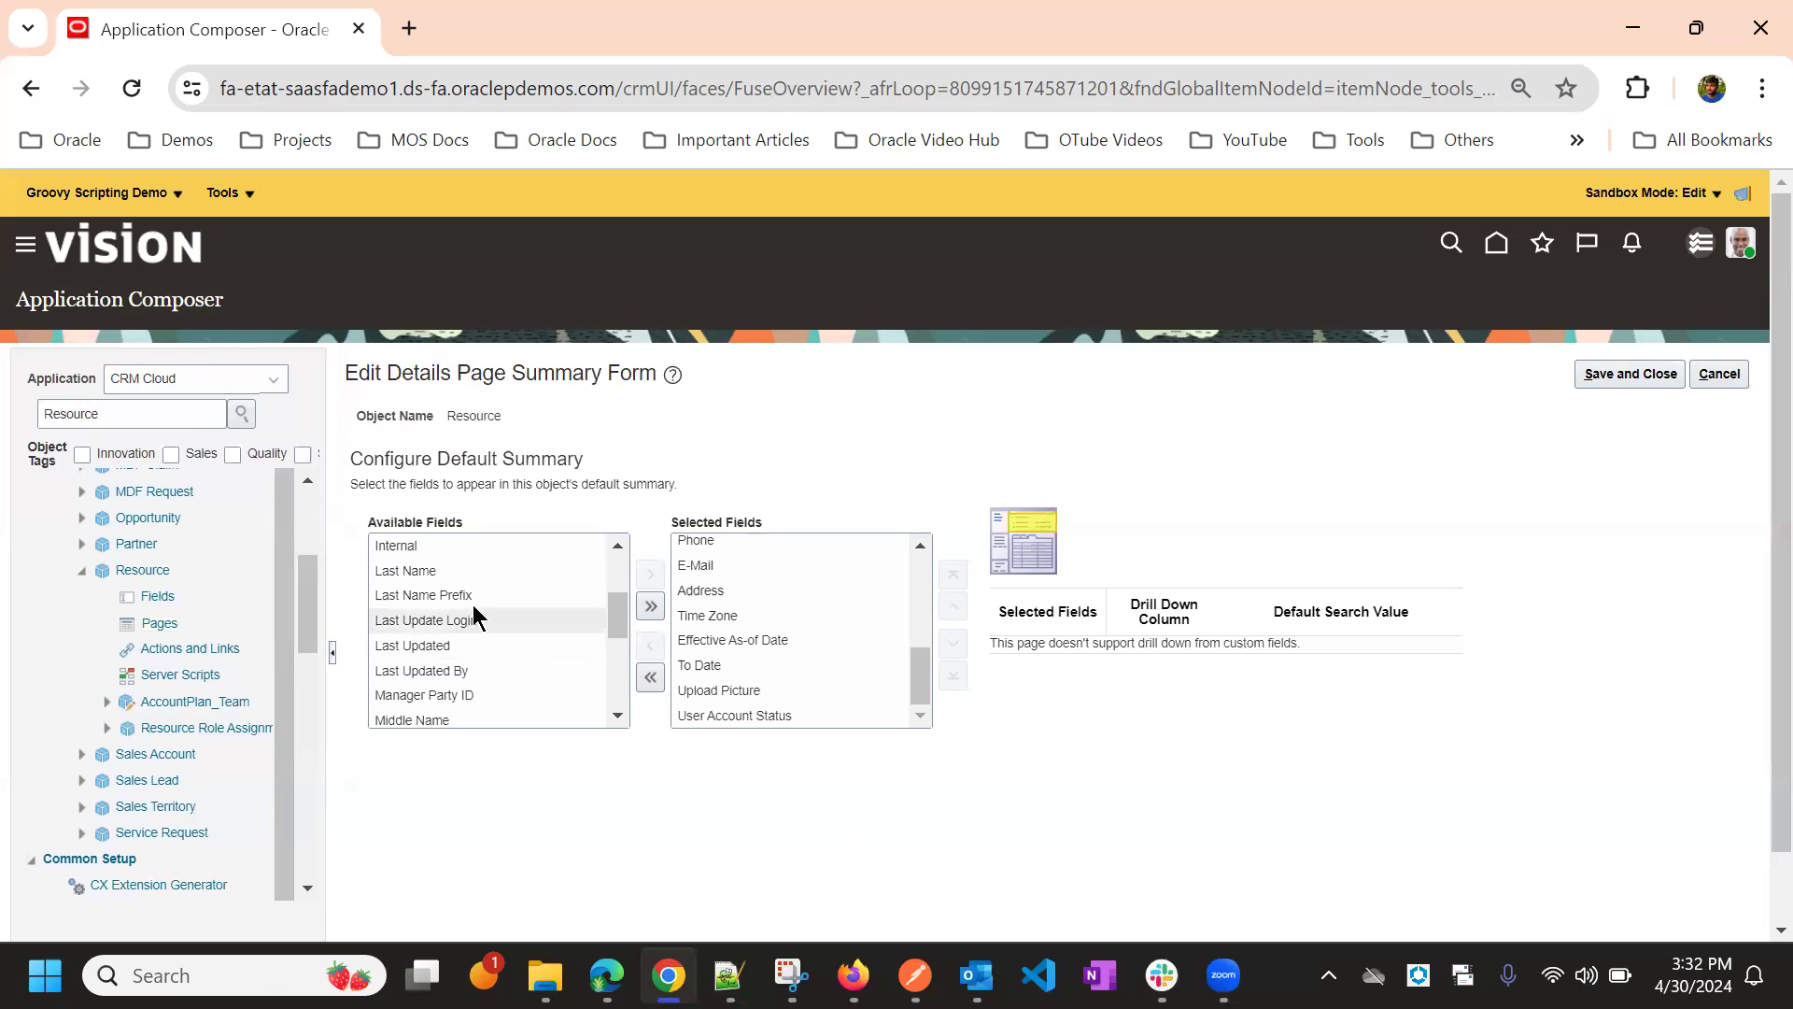
double_click(477, 646)
double_click(476, 644)
click(732, 691)
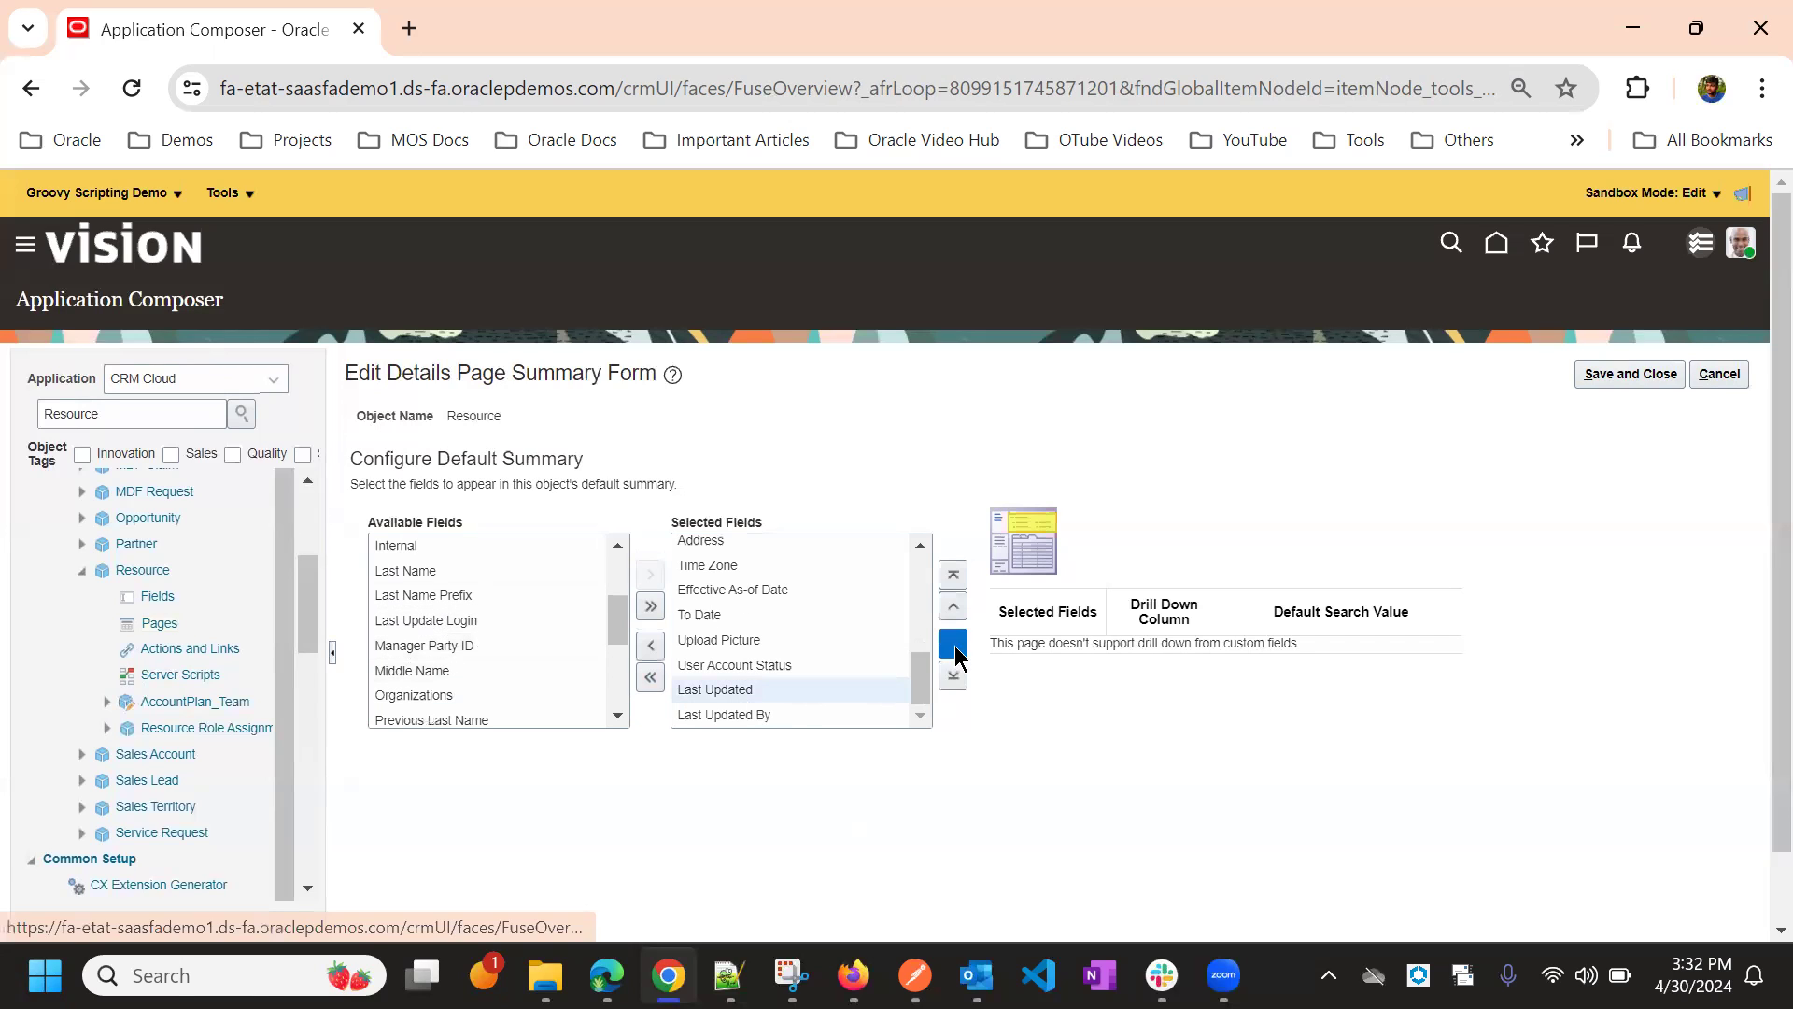
Move Last Updated below Last Updated By in the selected fields, and save and close the Details Page summary form.
click(957, 654)
scroll(495, 637, up, 3)
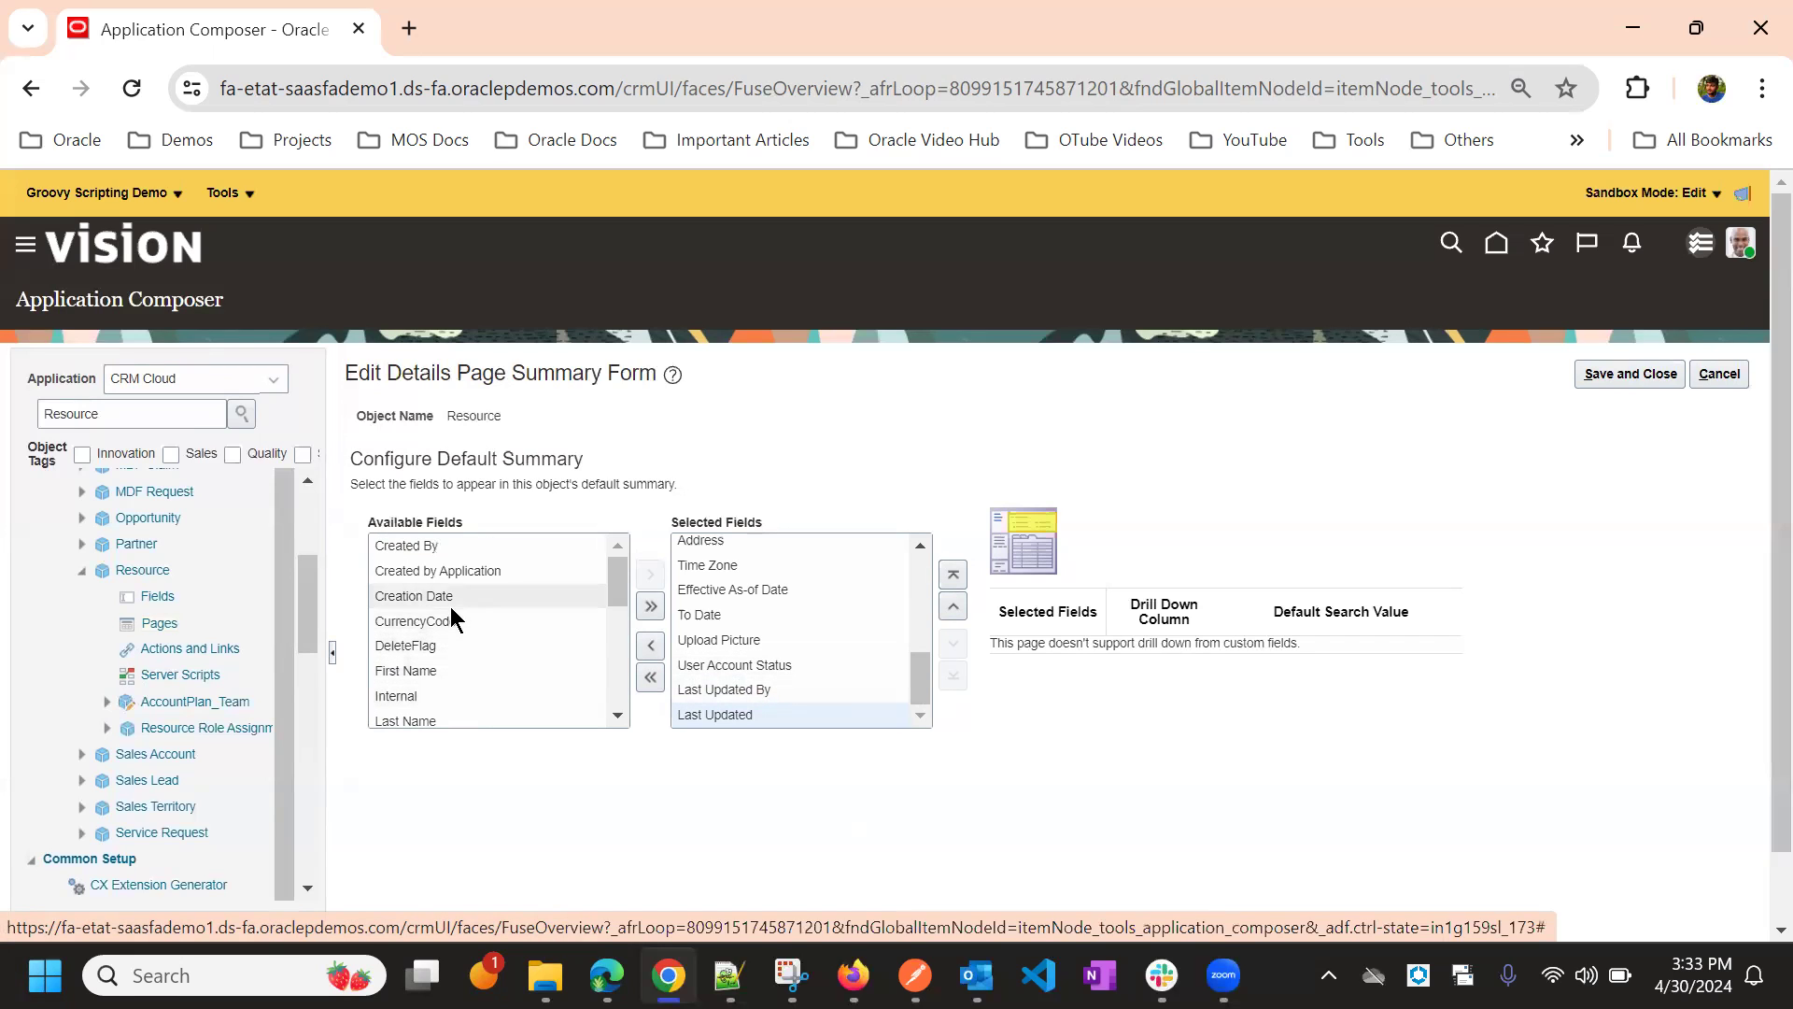
scroll(450, 607, down, 4)
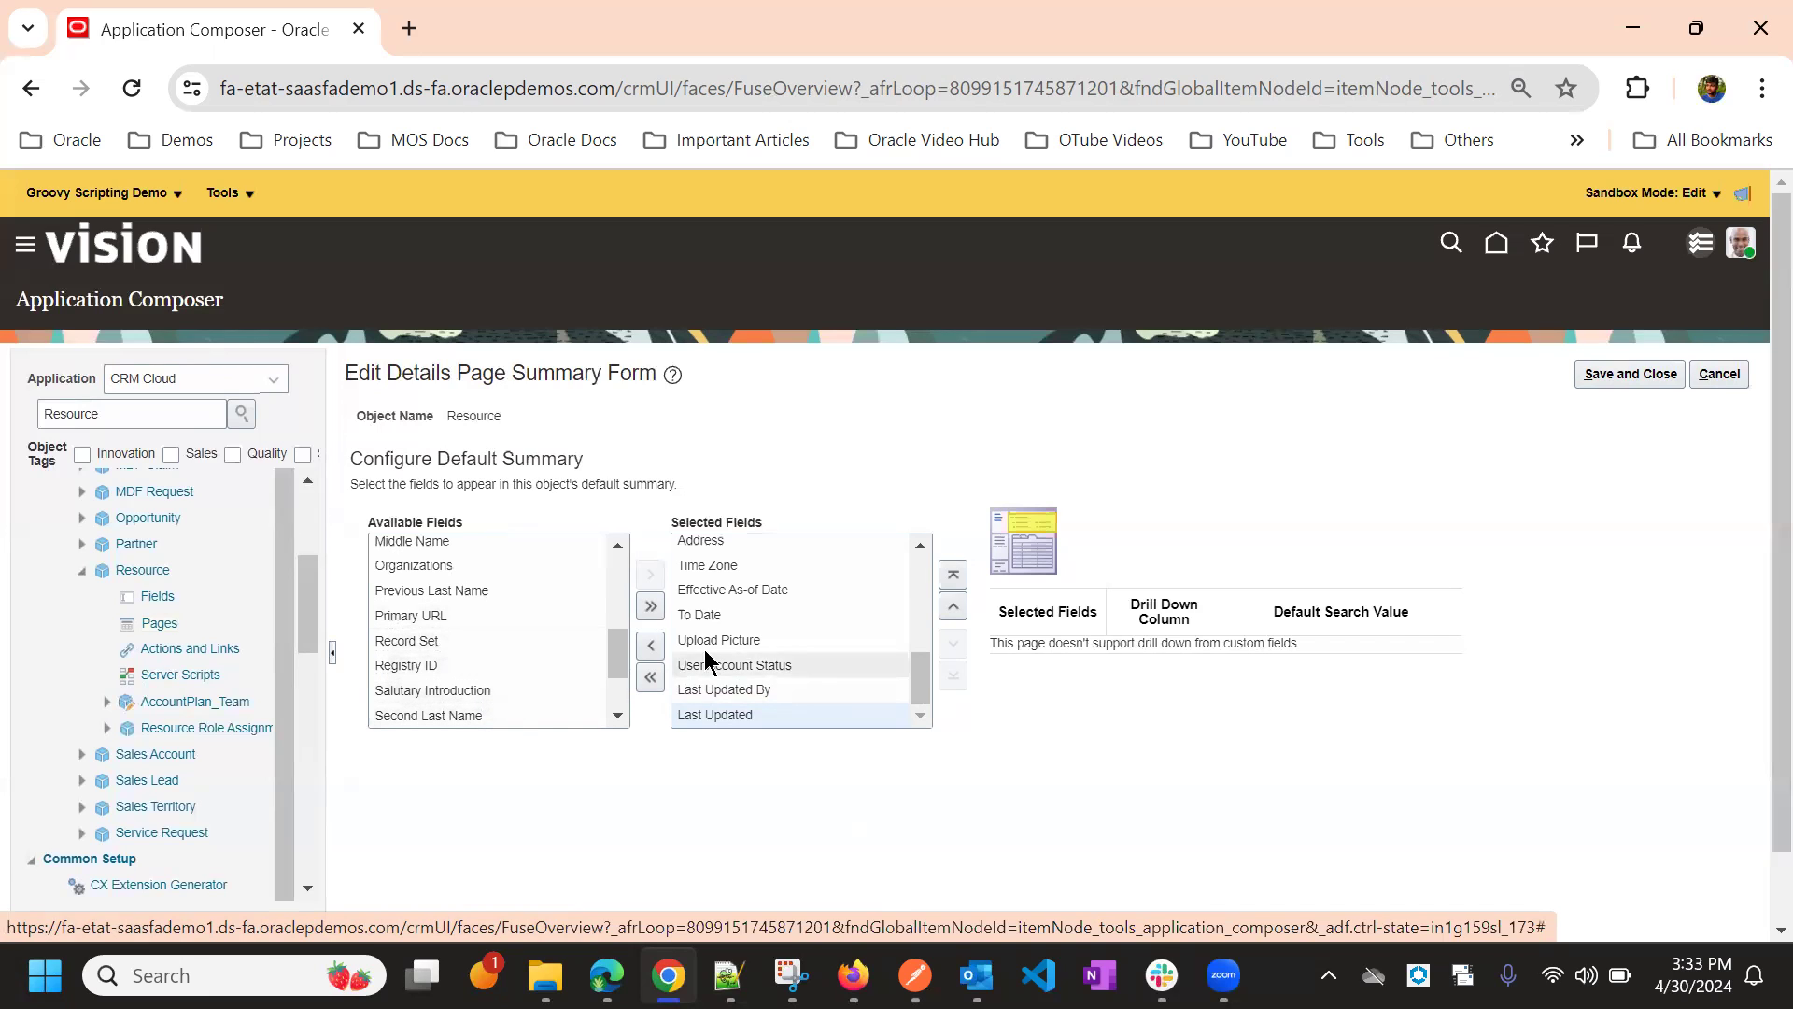
scroll(732, 641, up, 3)
click(1599, 375)
scroll(980, 485, down, 1)
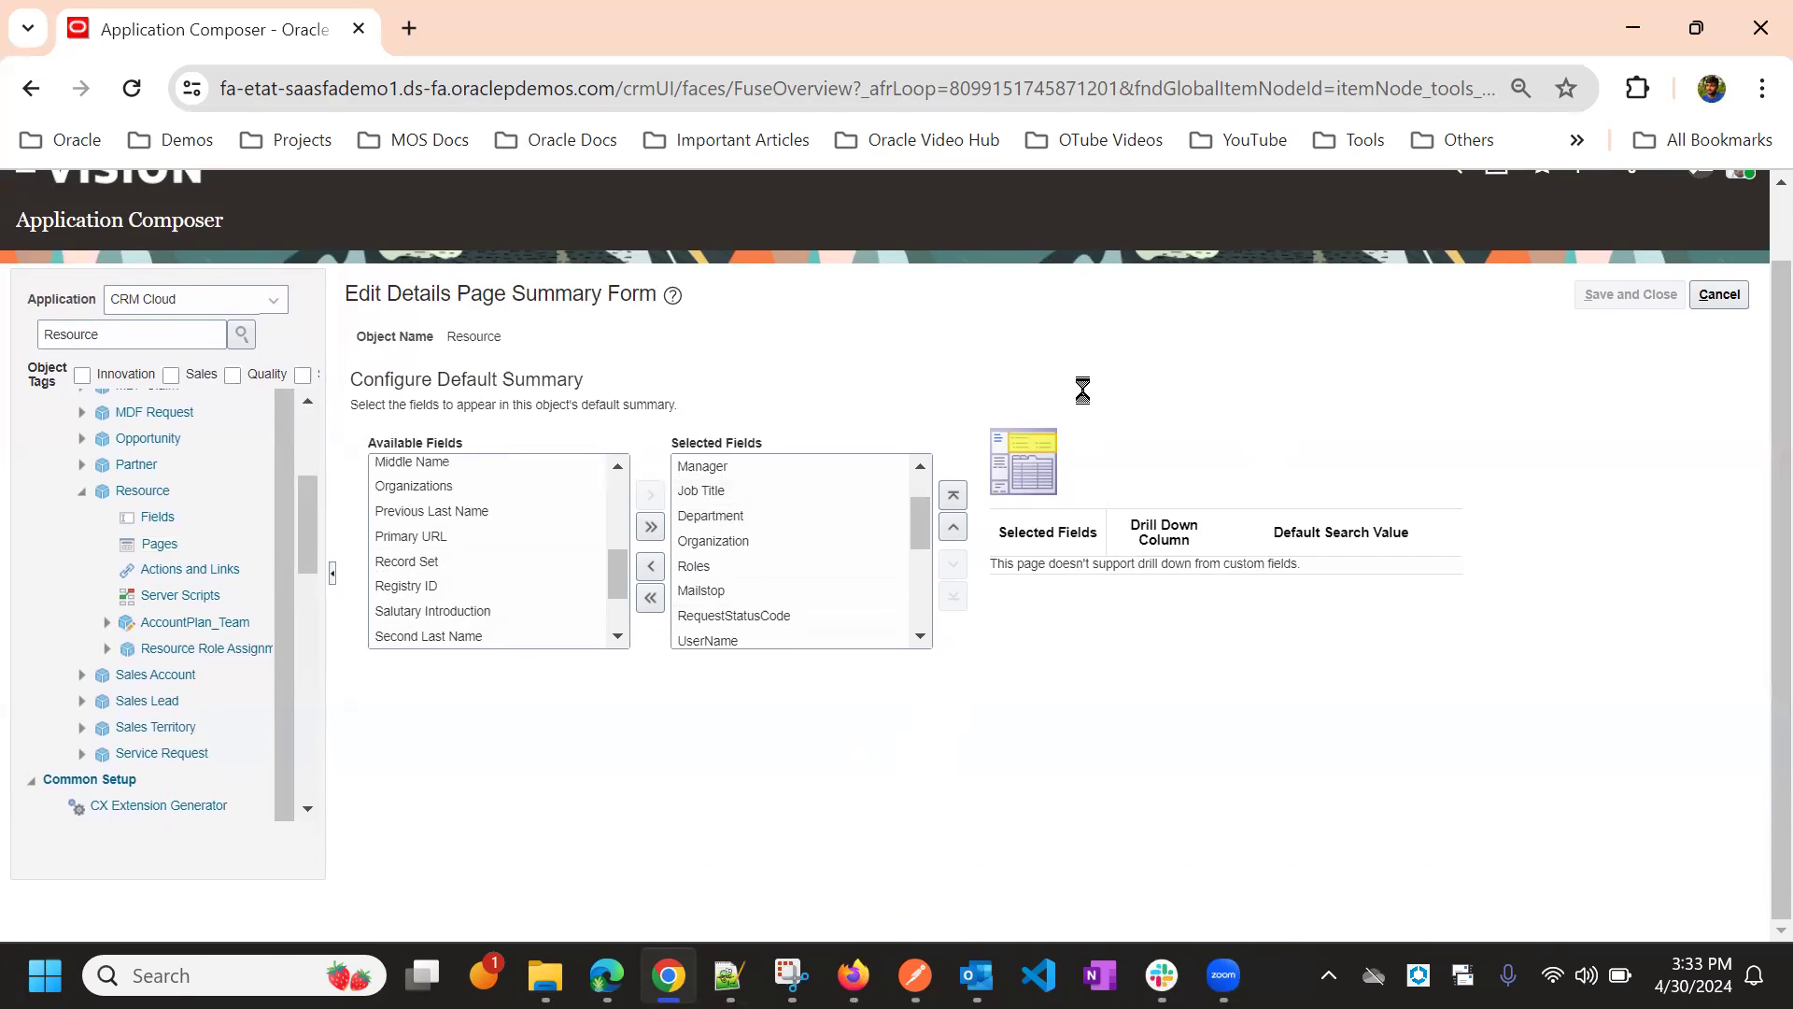
scroll(1077, 385, up, 1)
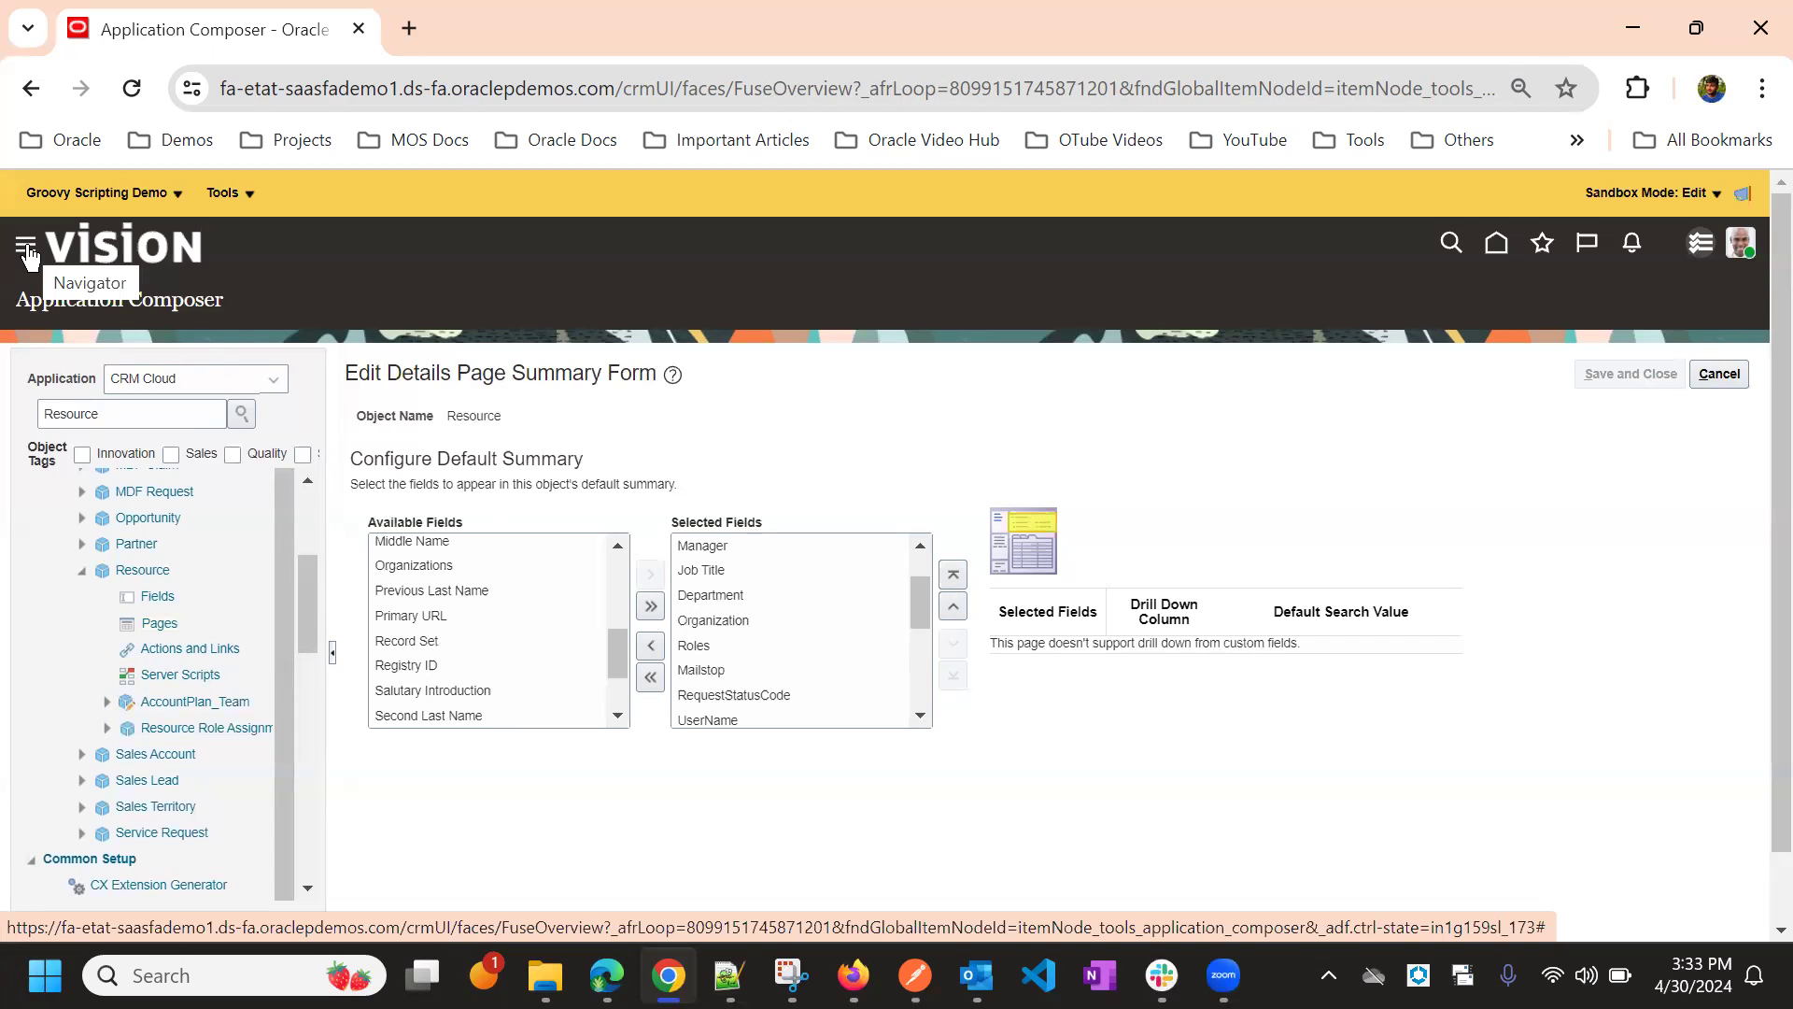
Navigate from Application Composer to the Resource Directory.
scroll(740, 631, down, 5)
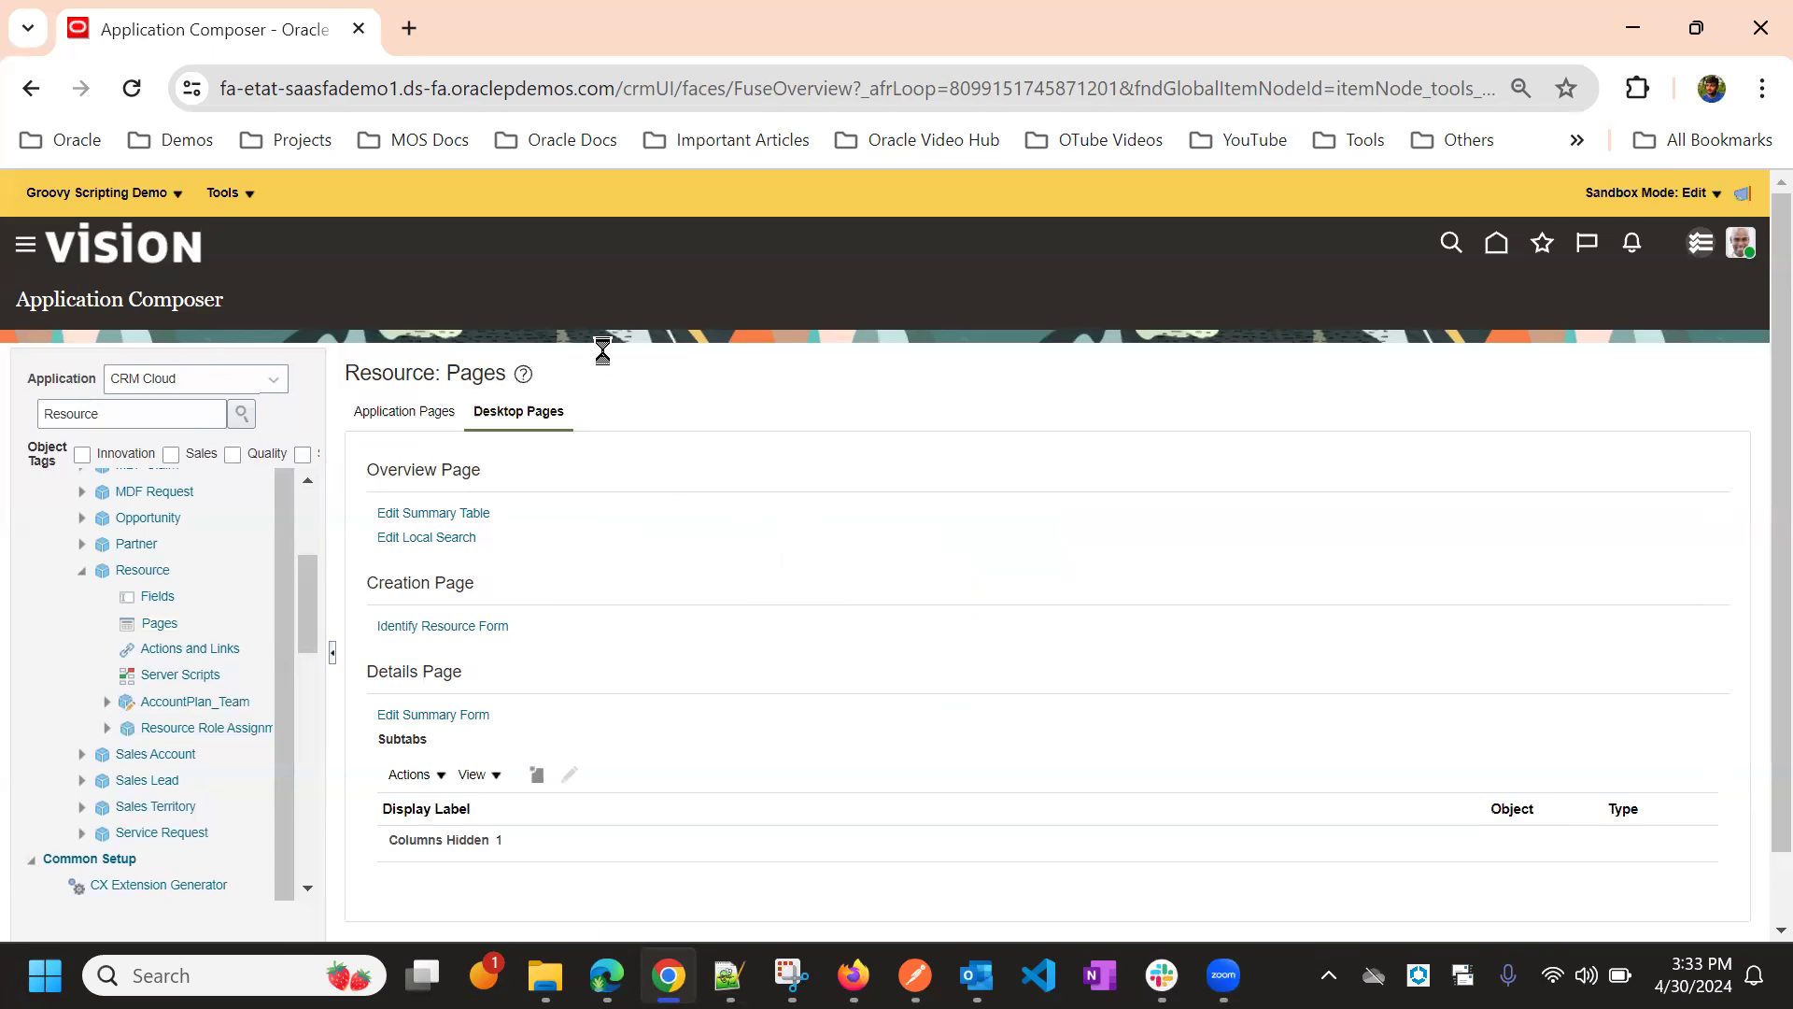
scroll(481, 747, down, 10)
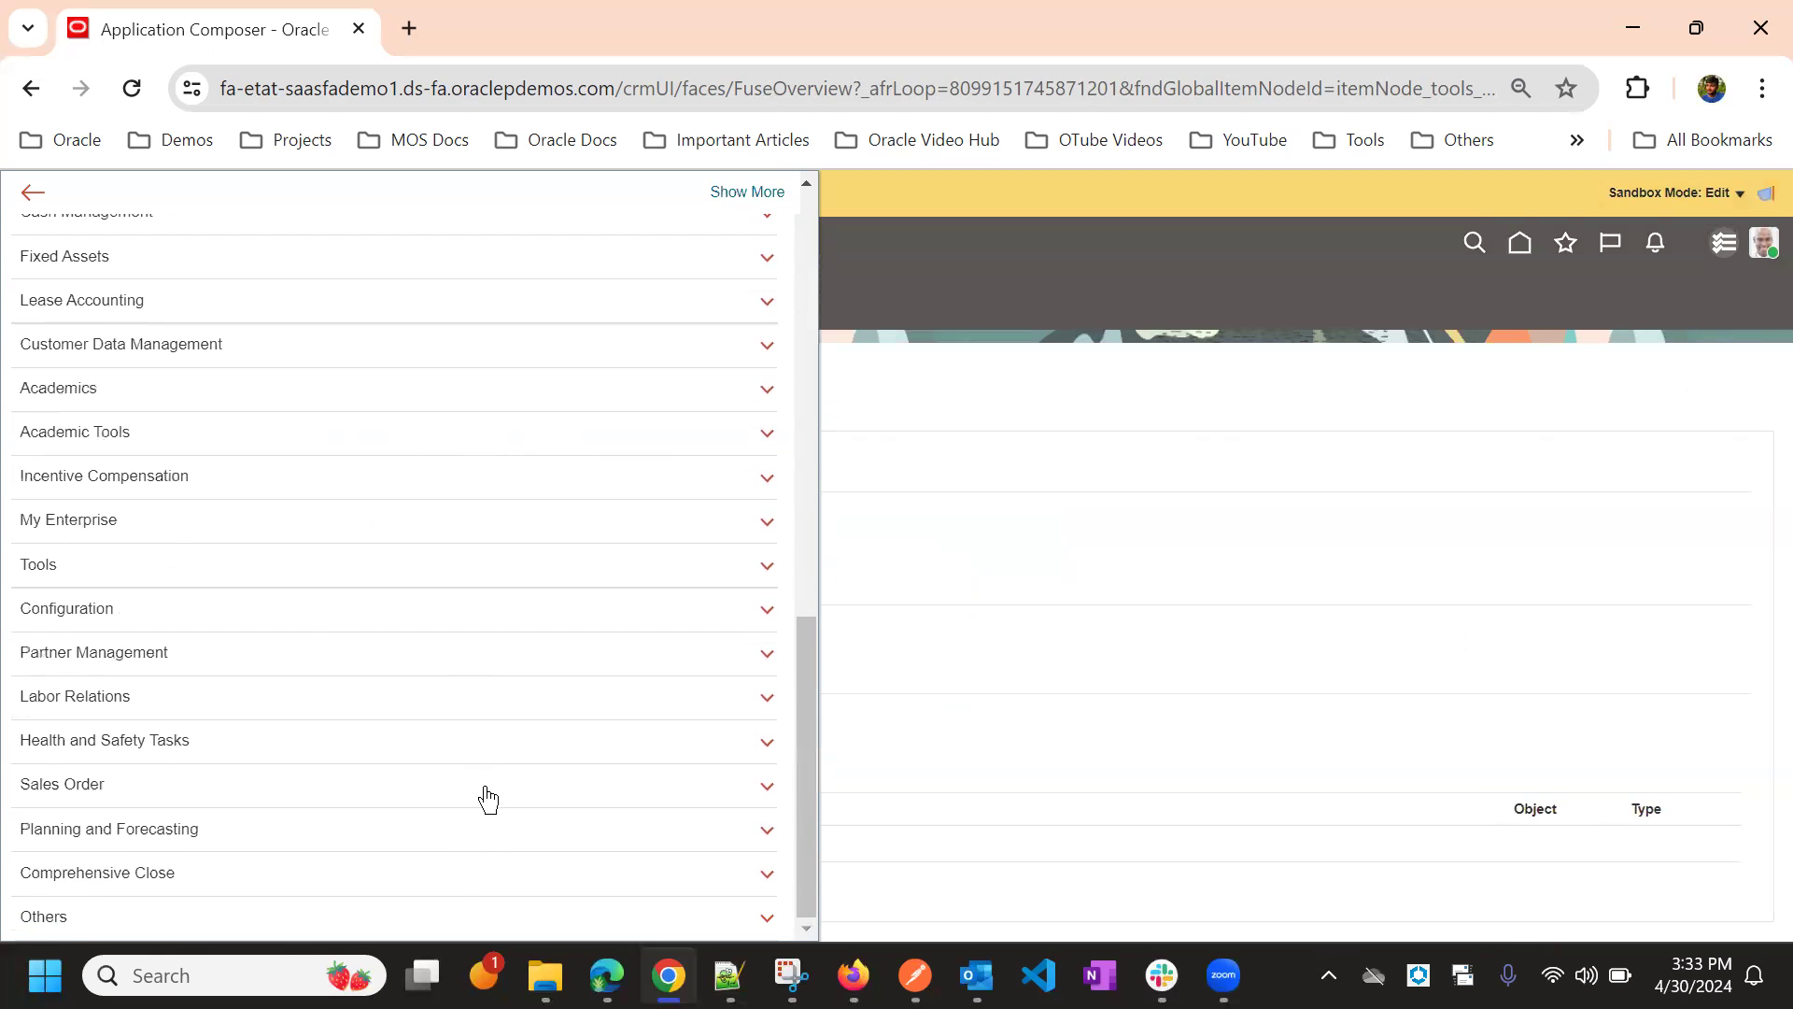
click(396, 913)
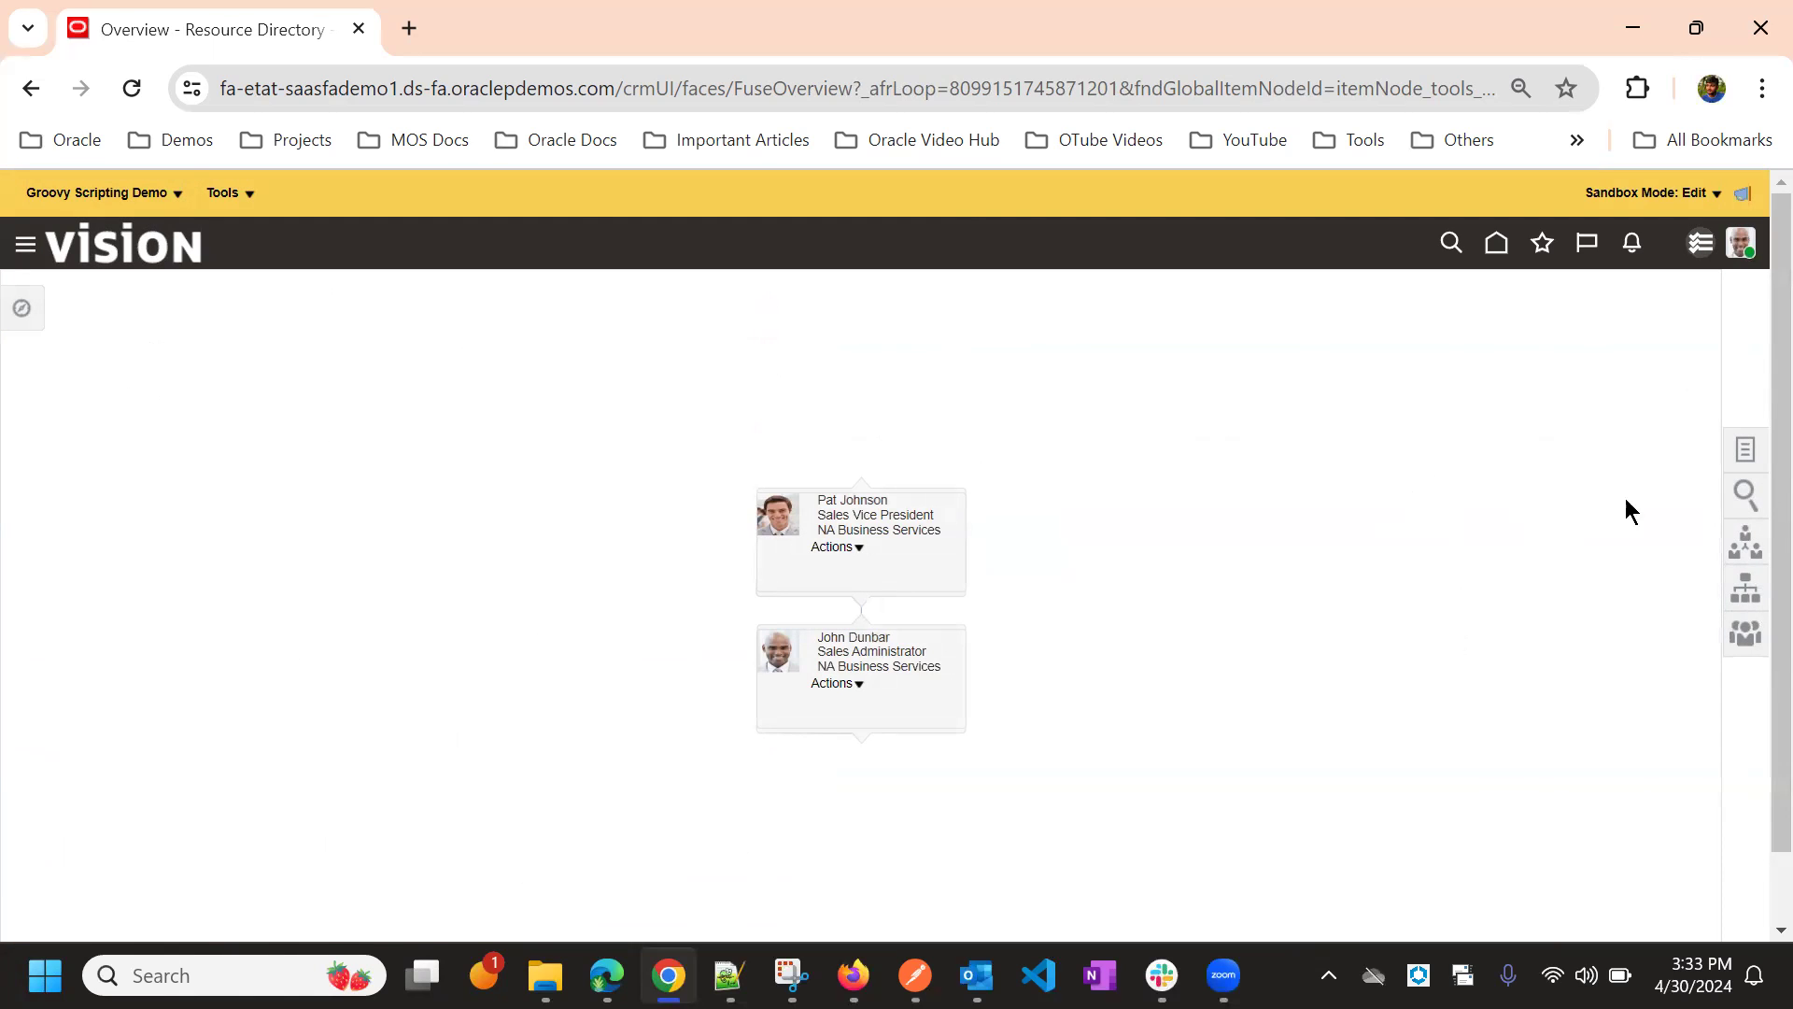
Search the resources by a first name as Resource Name and open the details page of the first resource listed.
click(1745, 495)
click(1555, 372)
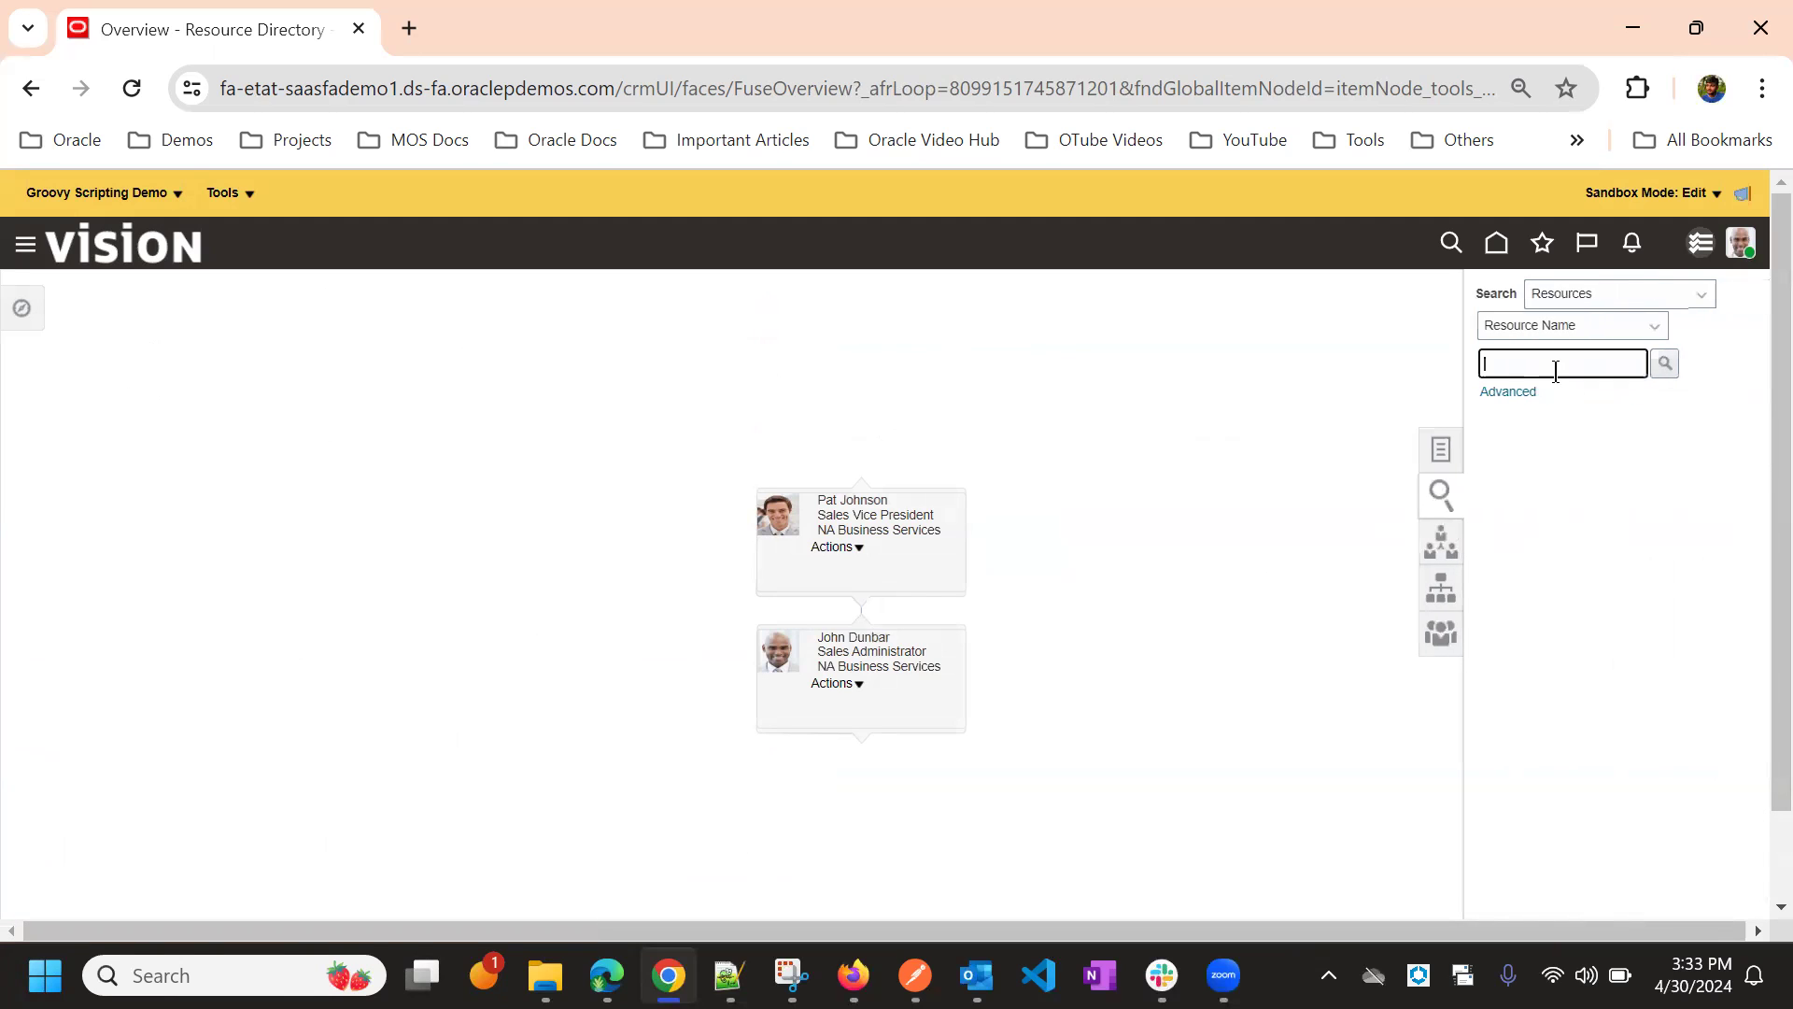
text(John)
click(1665, 364)
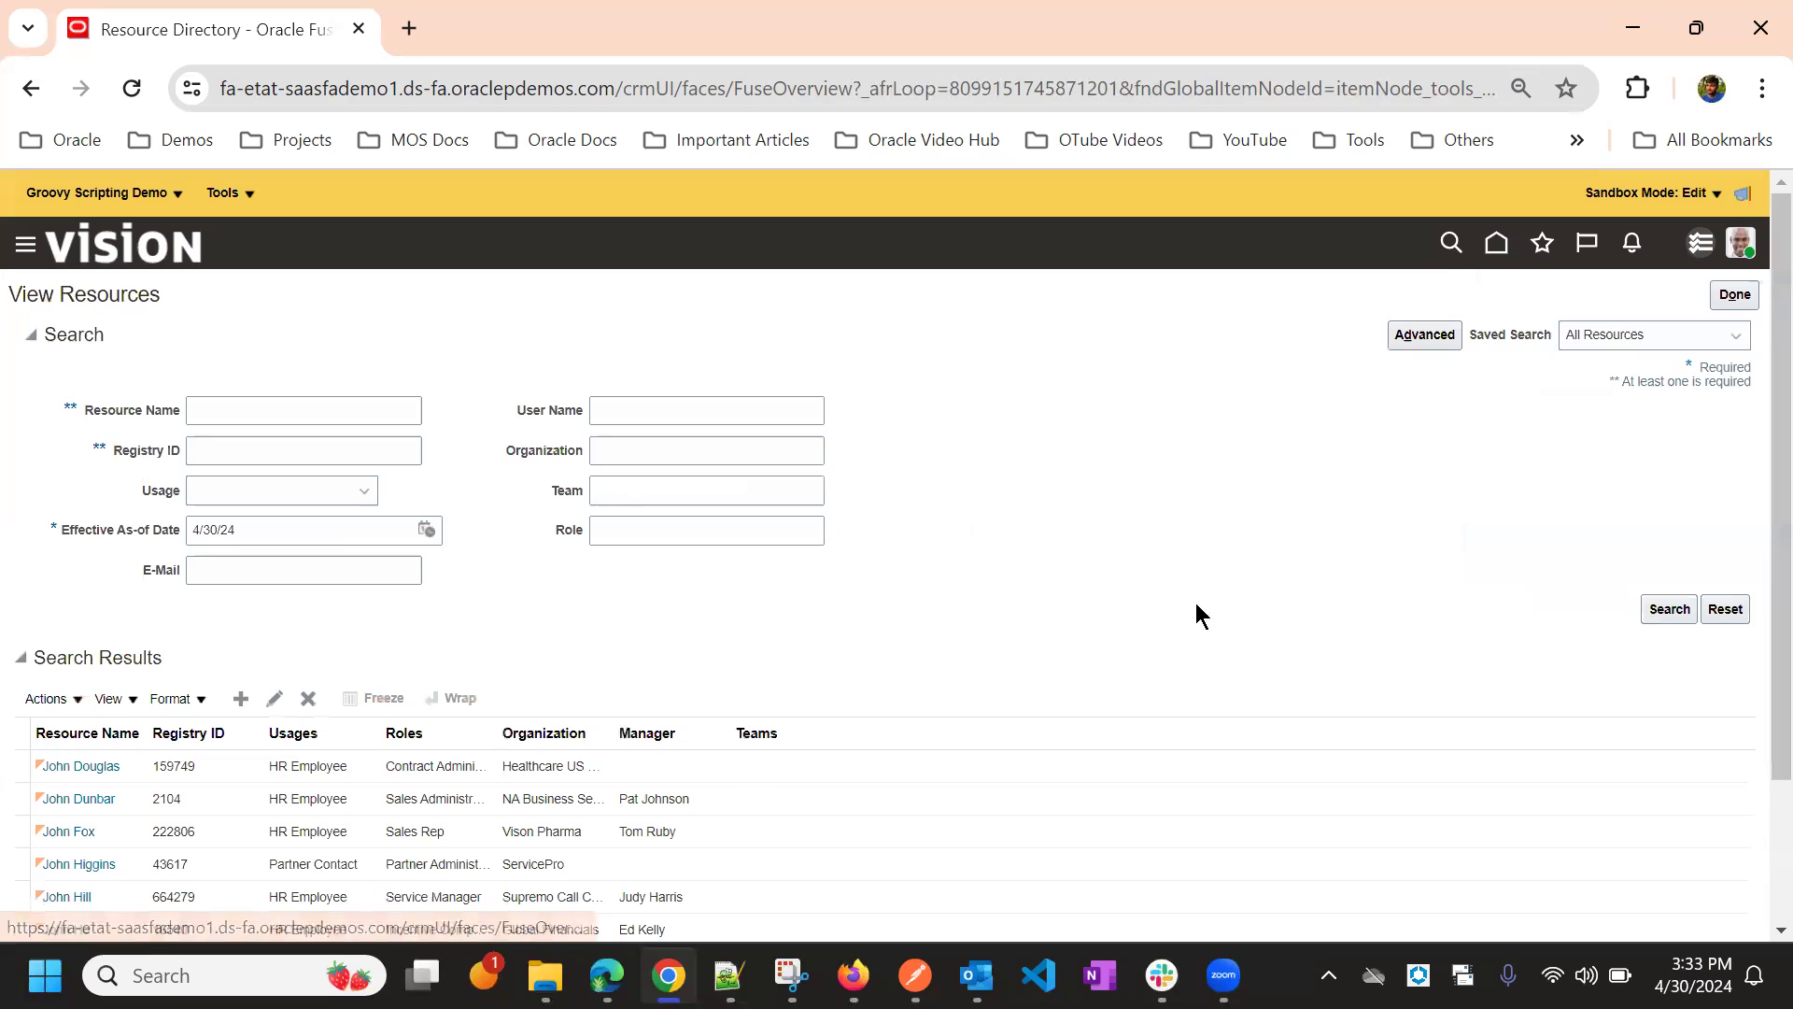
click(92, 767)
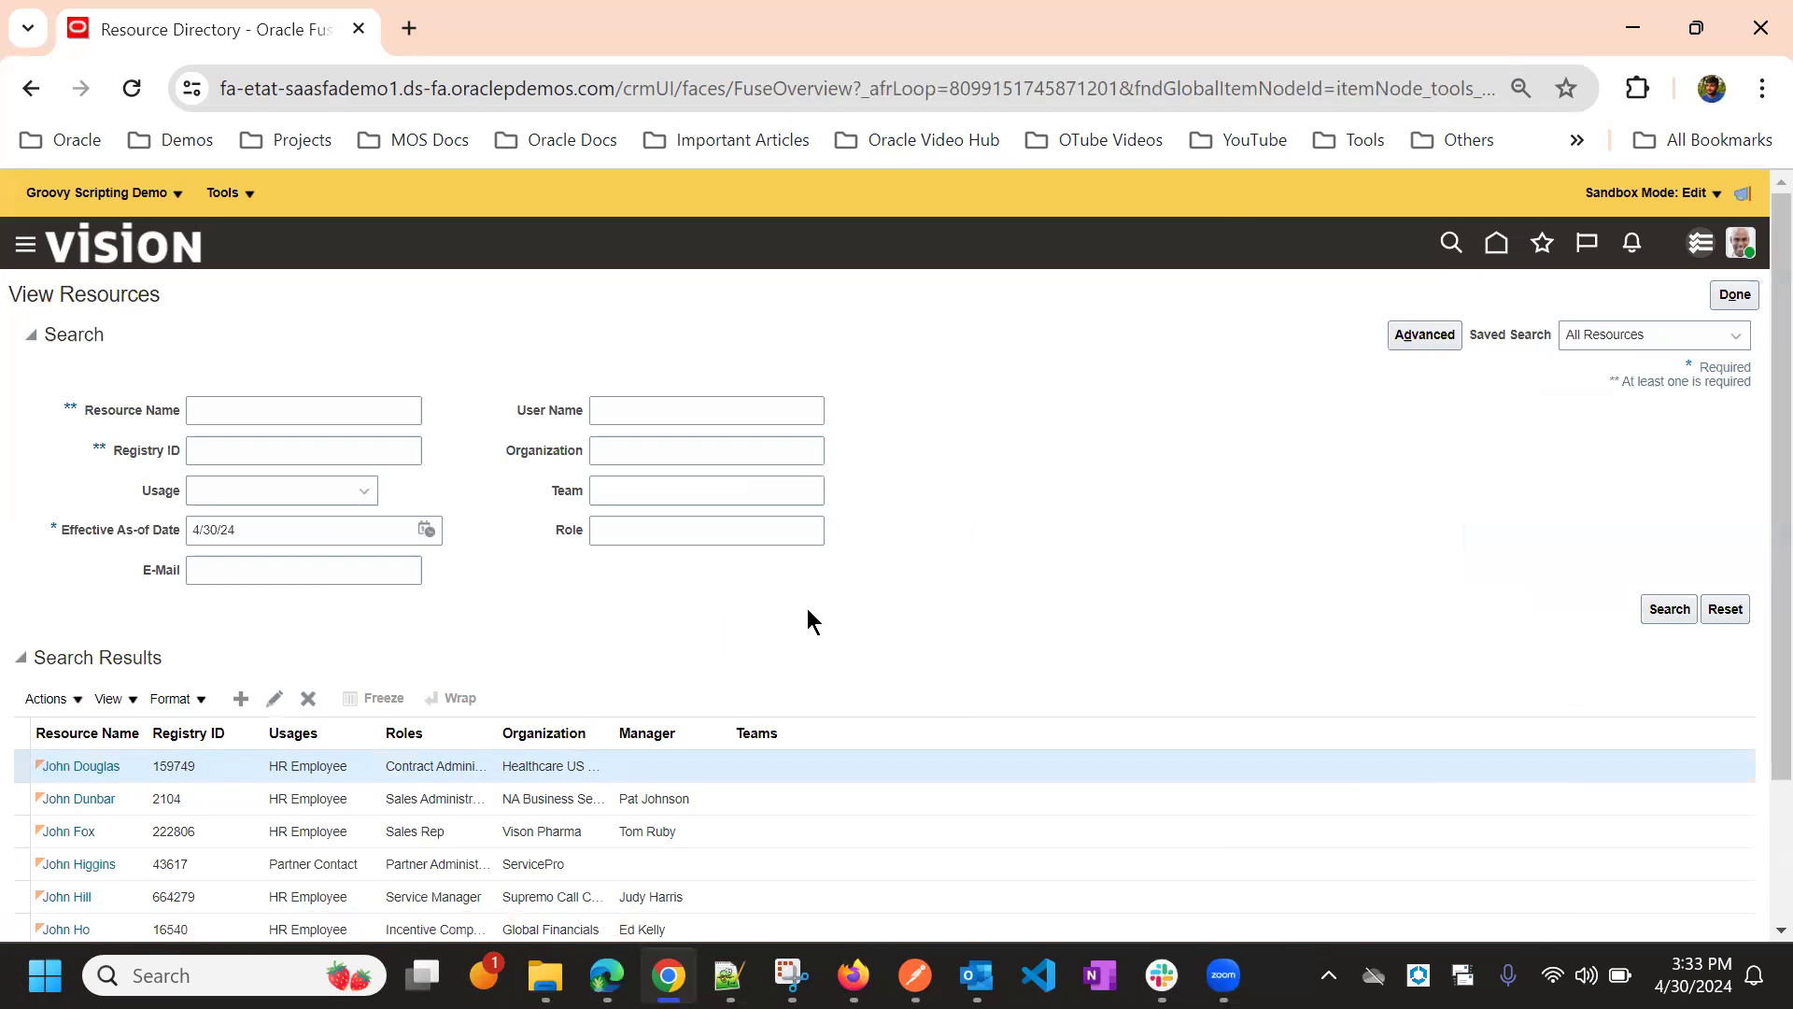
click(84, 768)
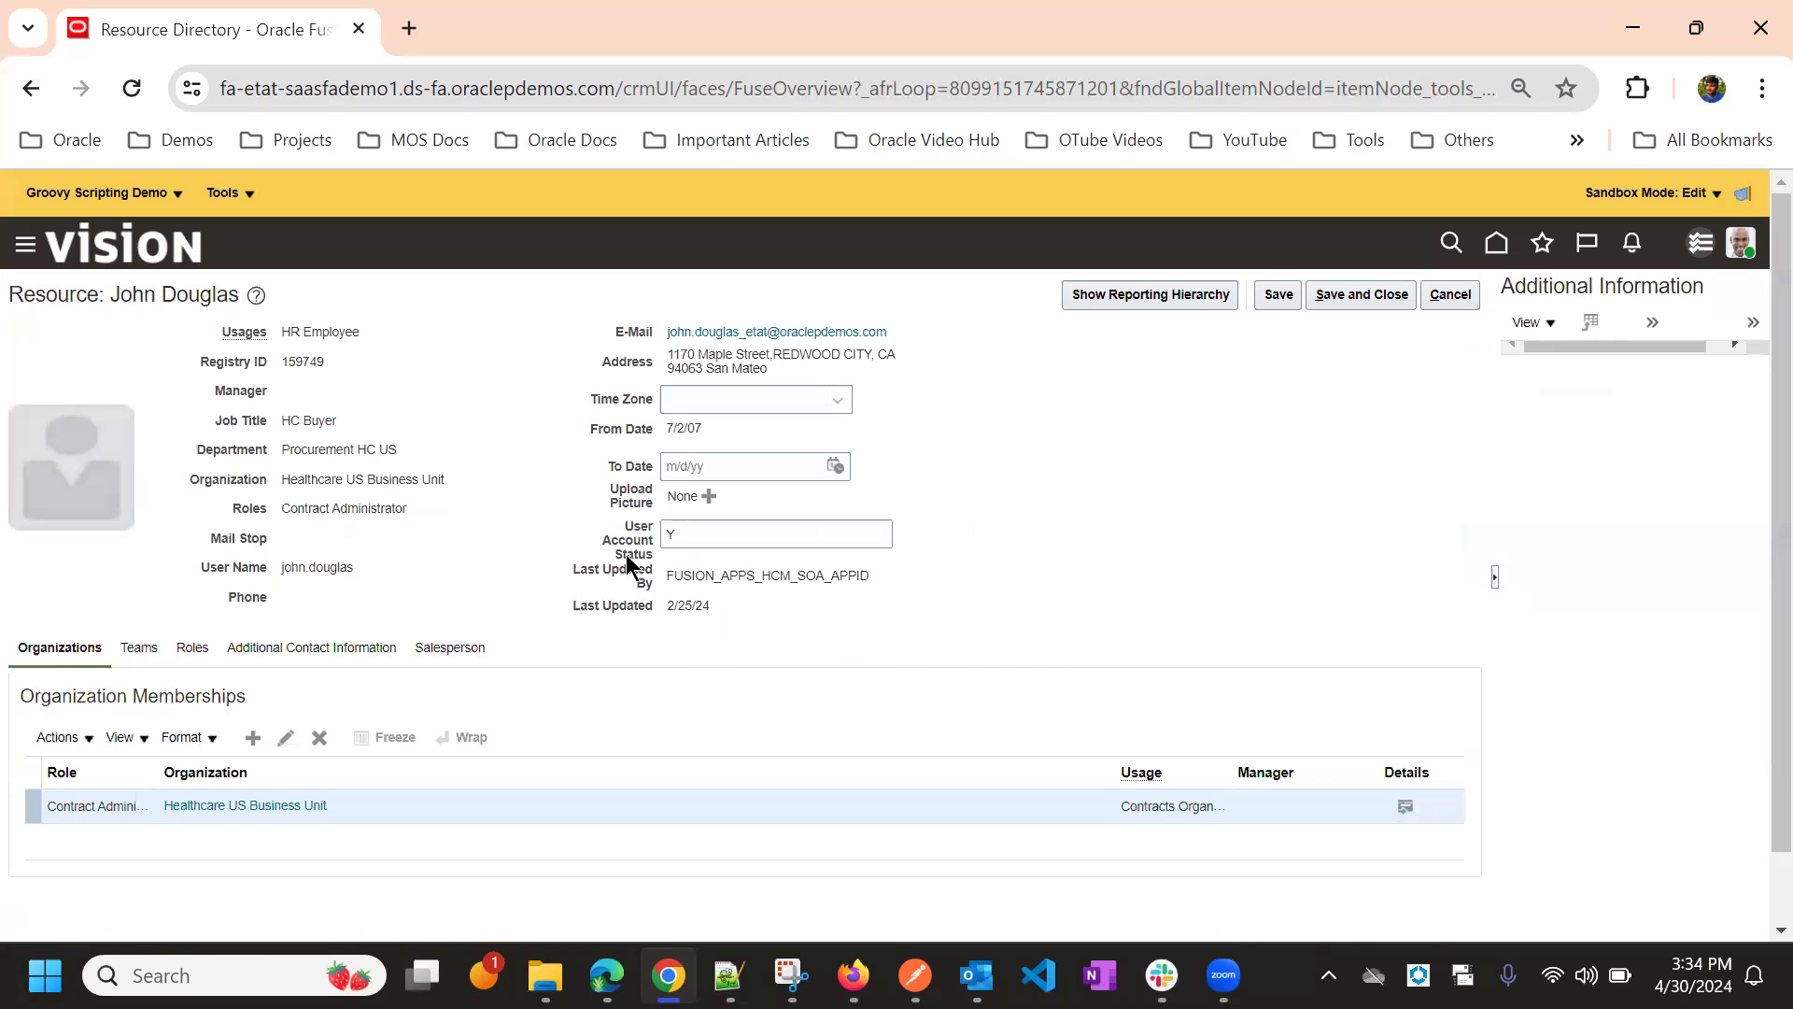
Examine the resource's summary fields, especially User Account Status, Last Updated By and Last Updated, on the details page.
drag(608, 531, 705, 607)
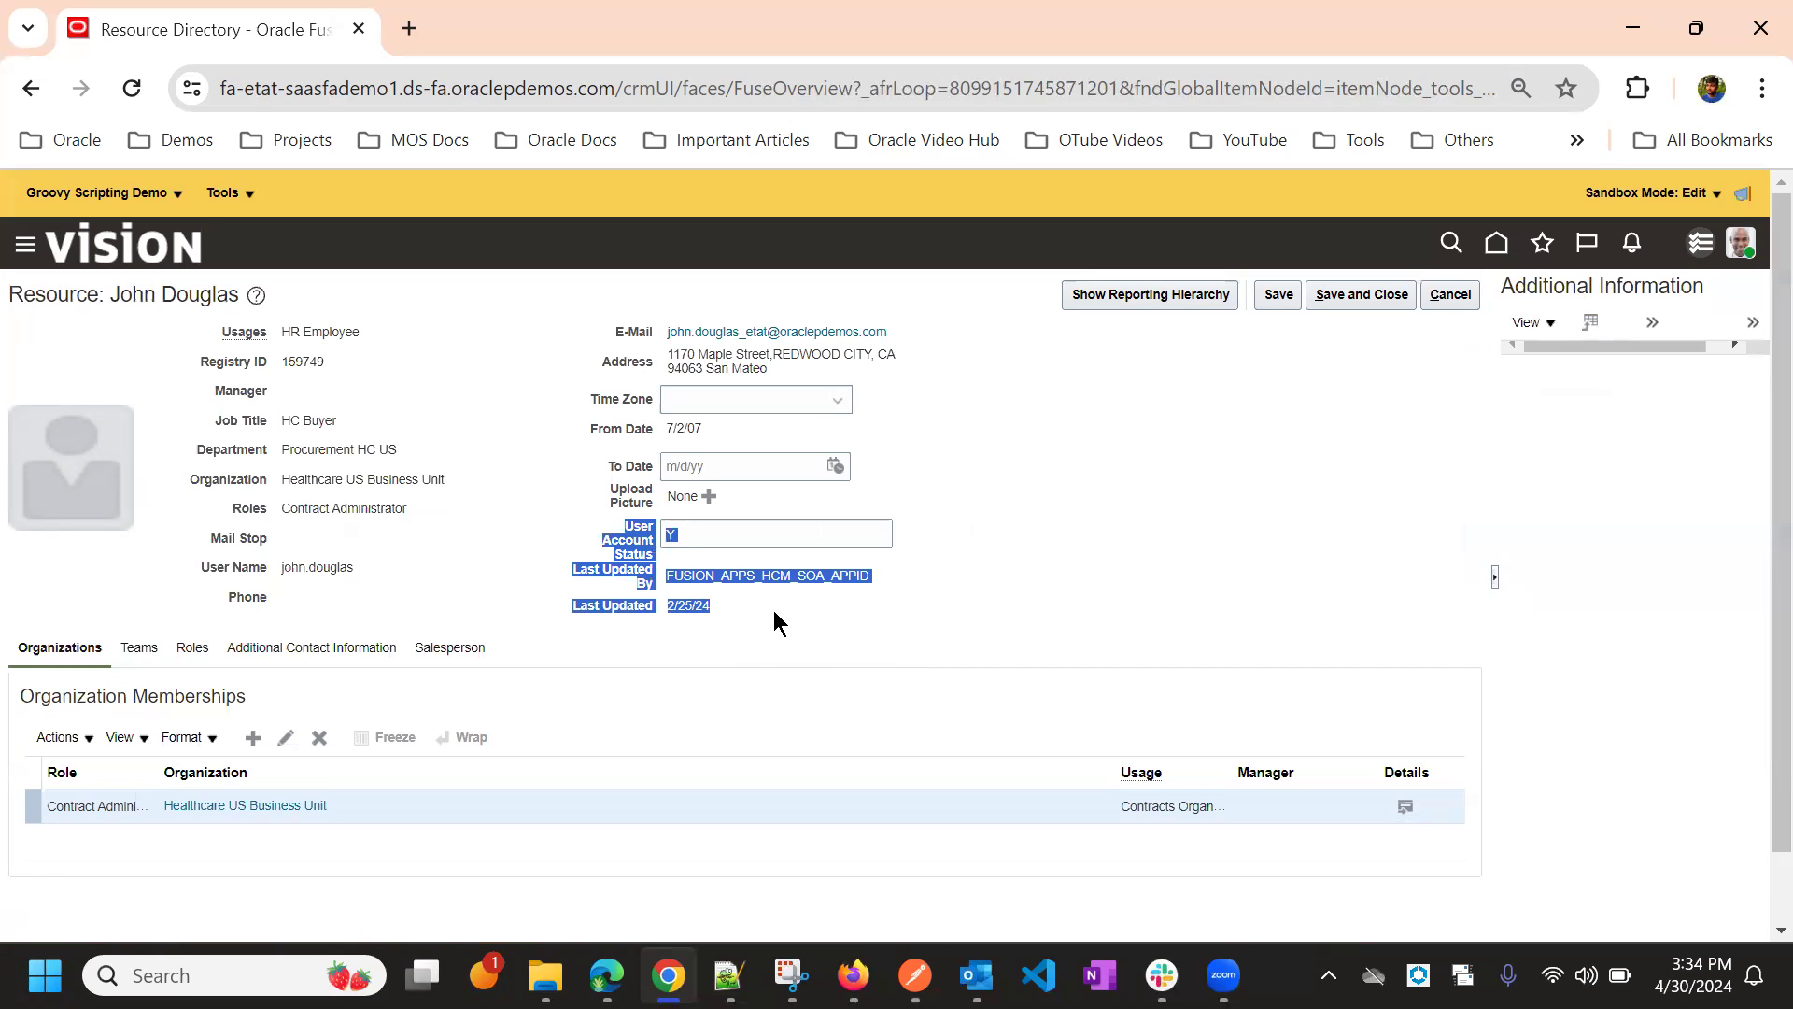
click(665, 563)
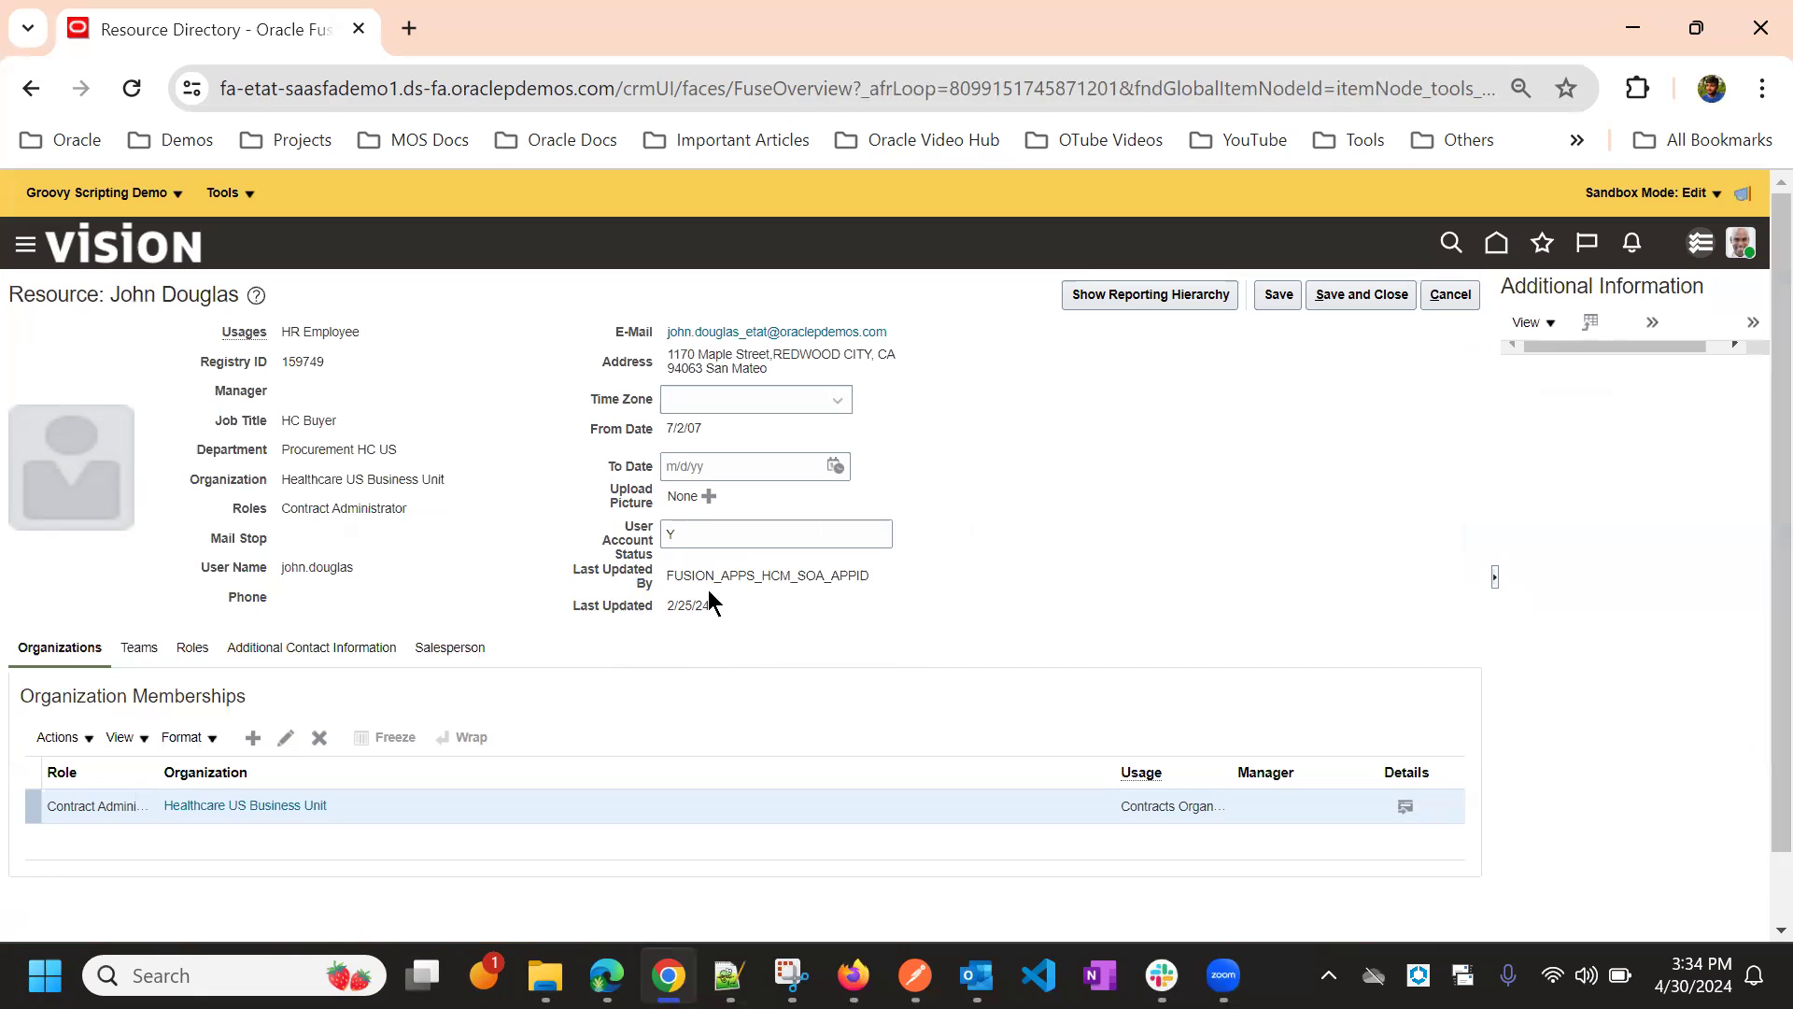
drag(636, 609, 718, 613)
click(543, 538)
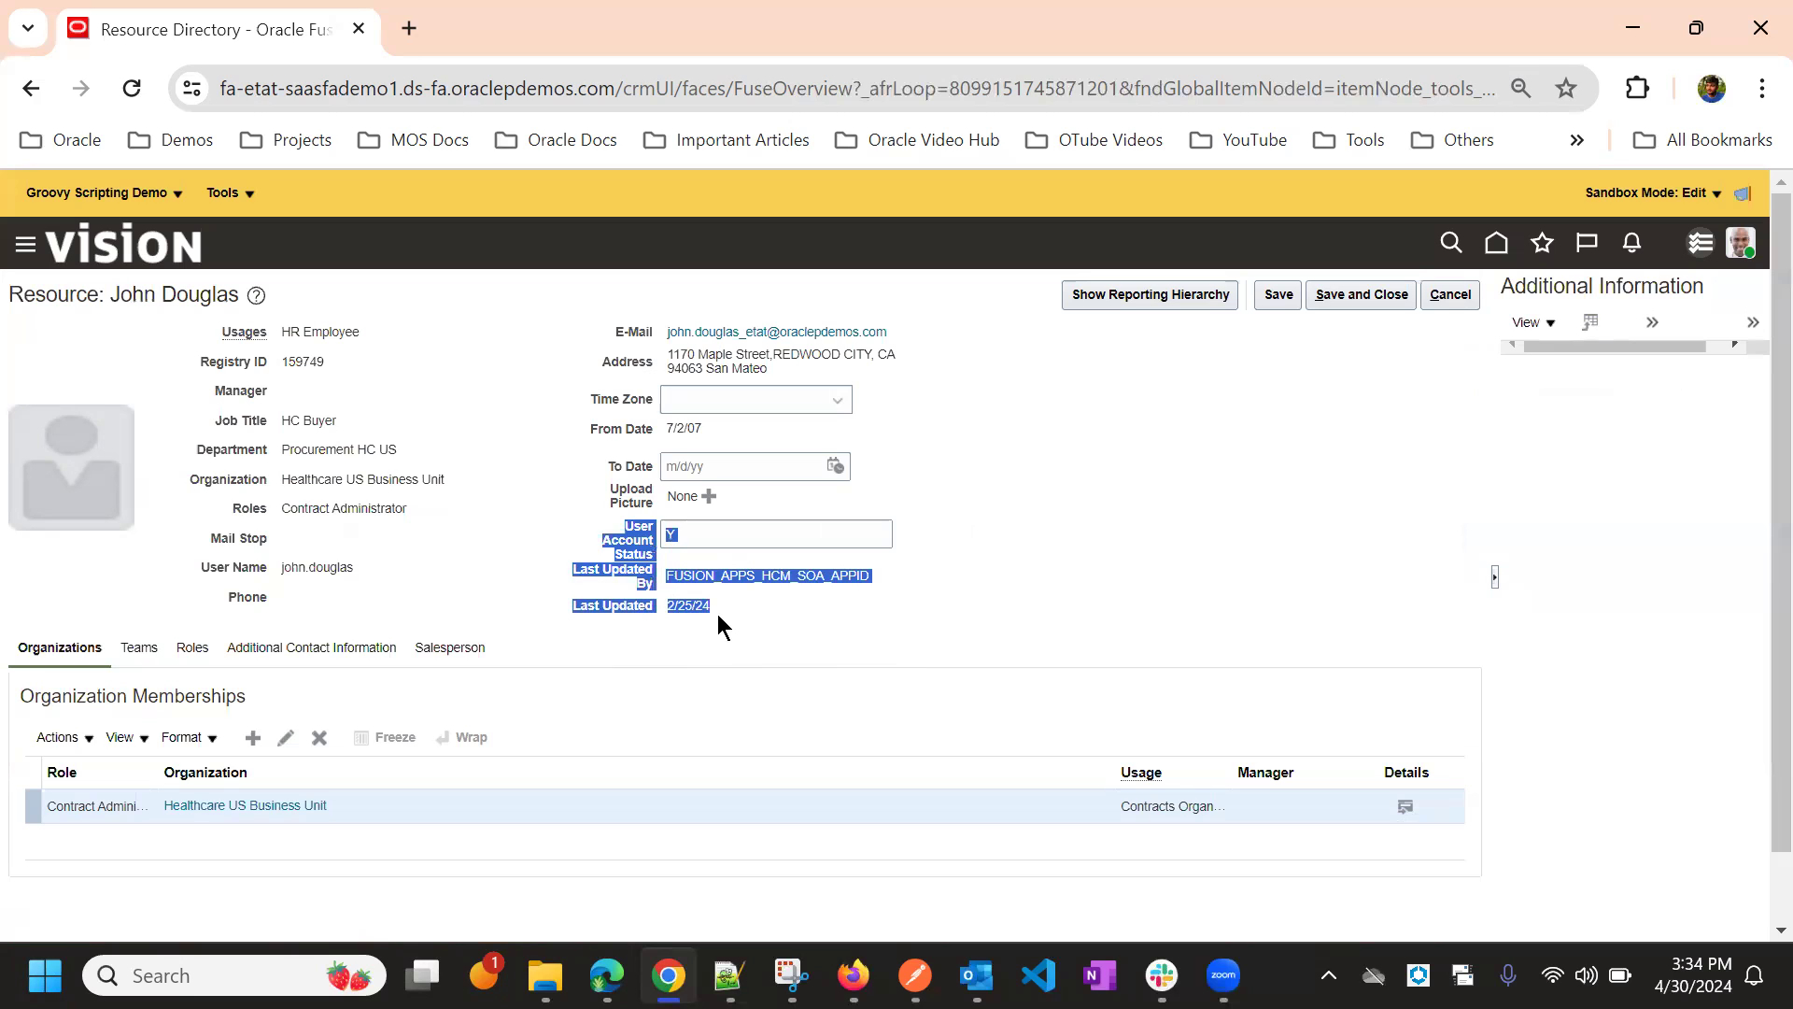
click(726, 626)
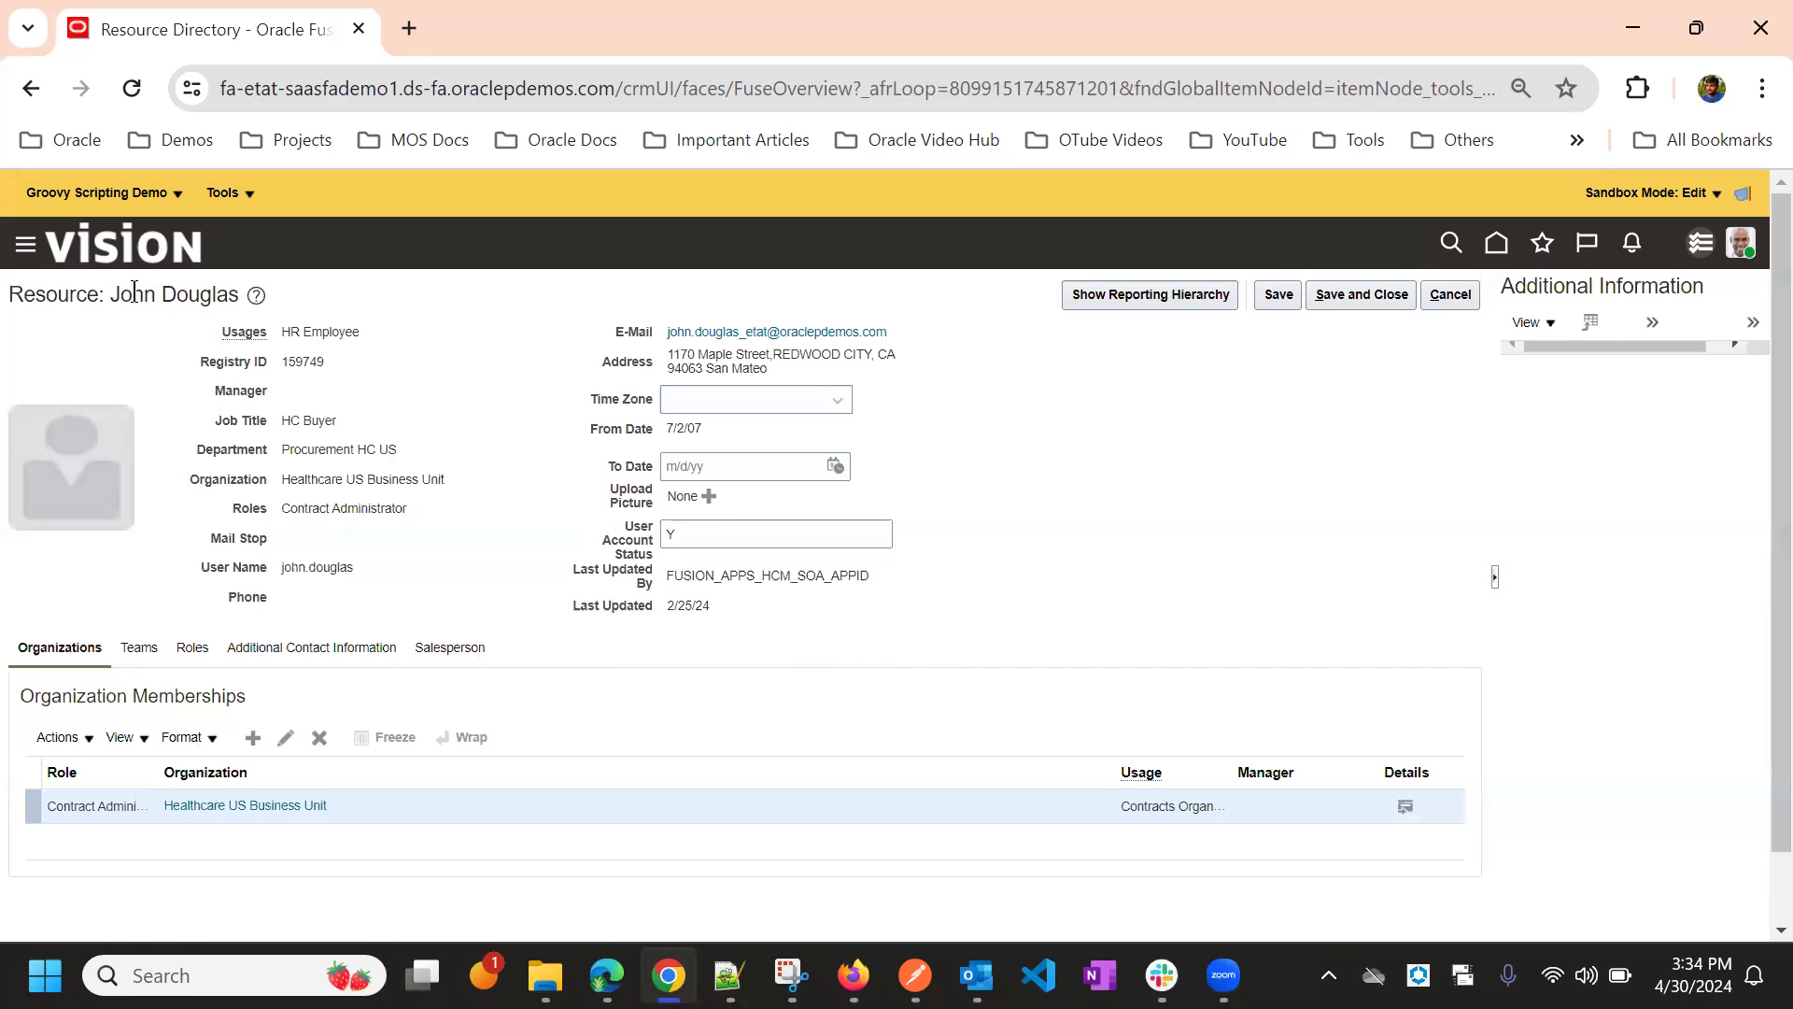
drag(110, 295, 240, 295)
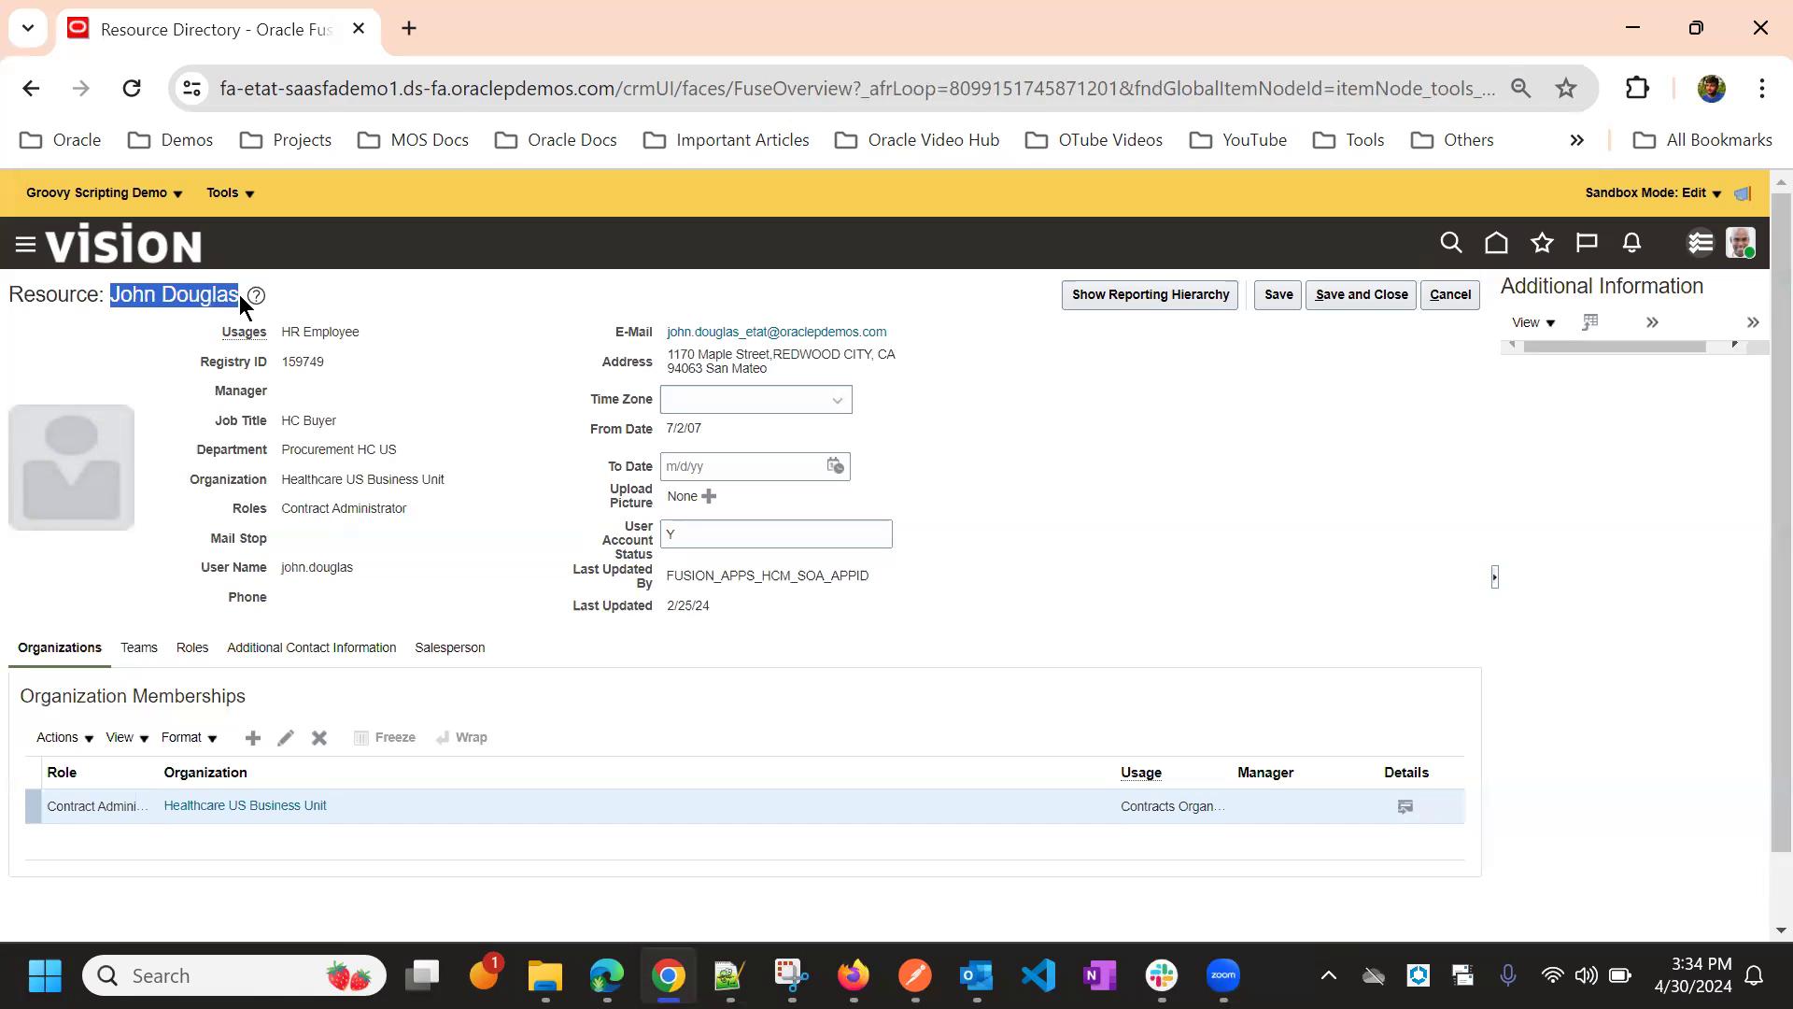
click(530, 513)
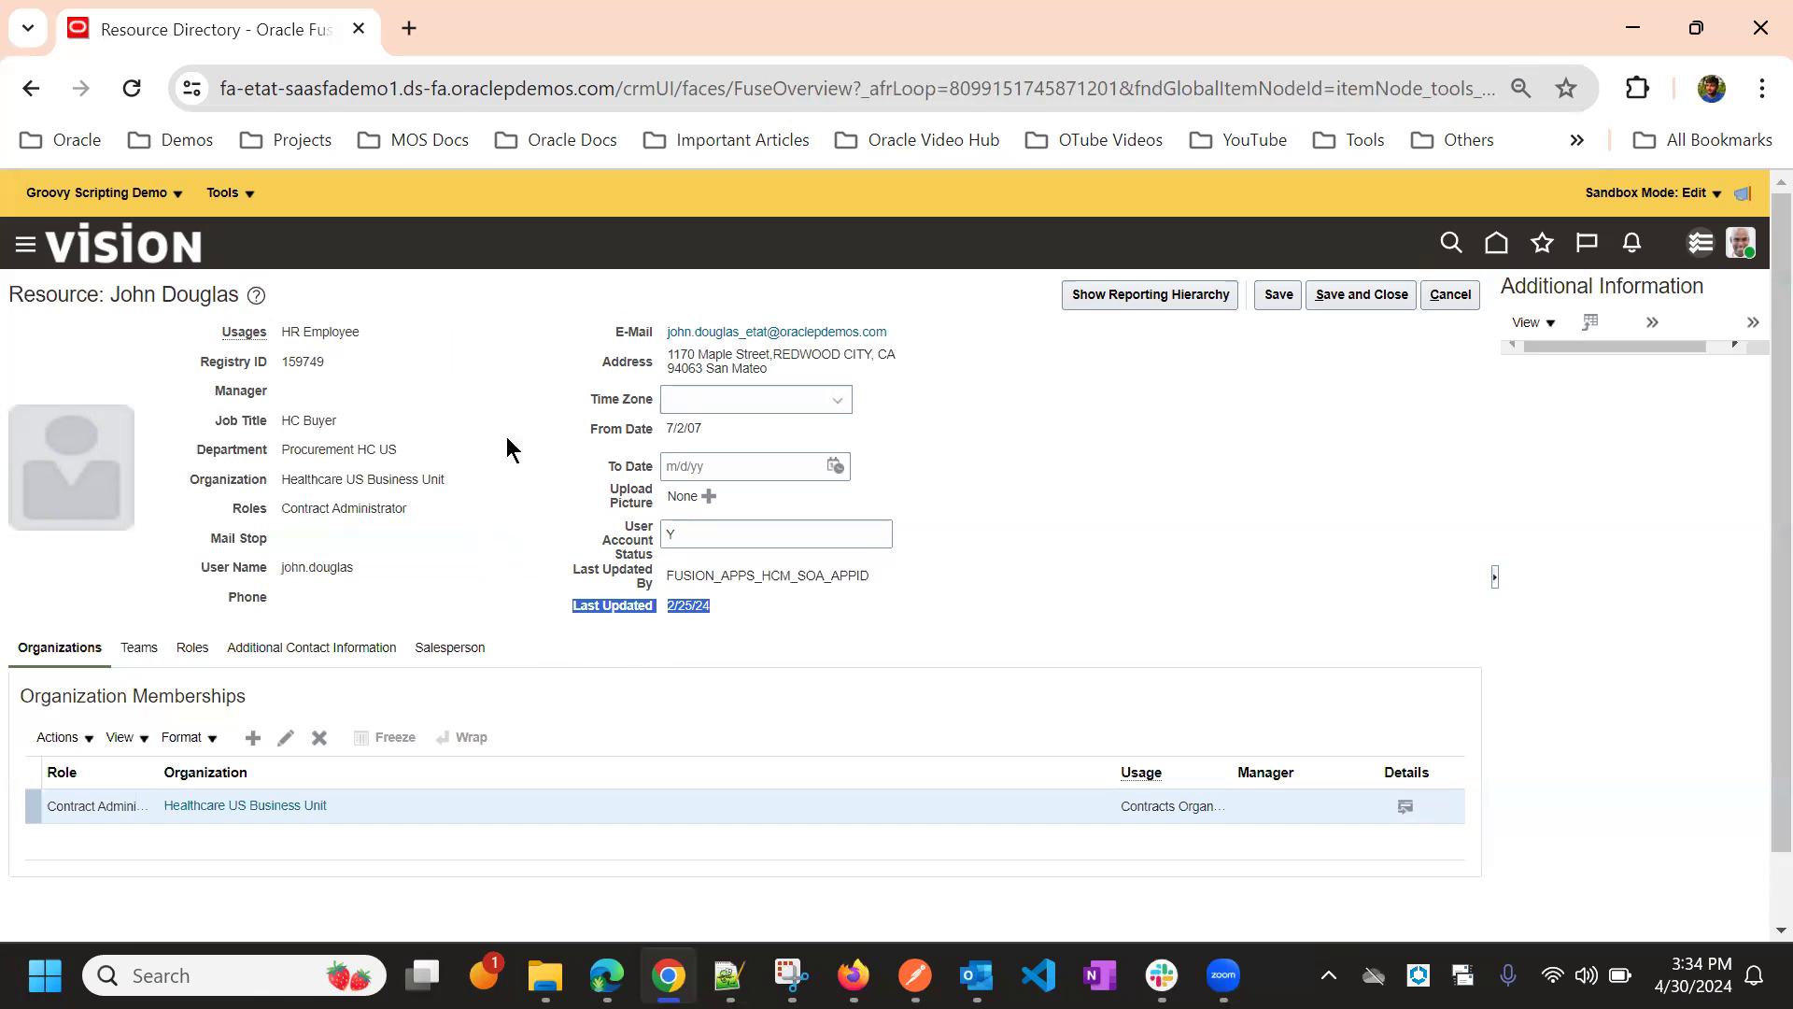
drag(612, 332, 725, 547)
click(736, 620)
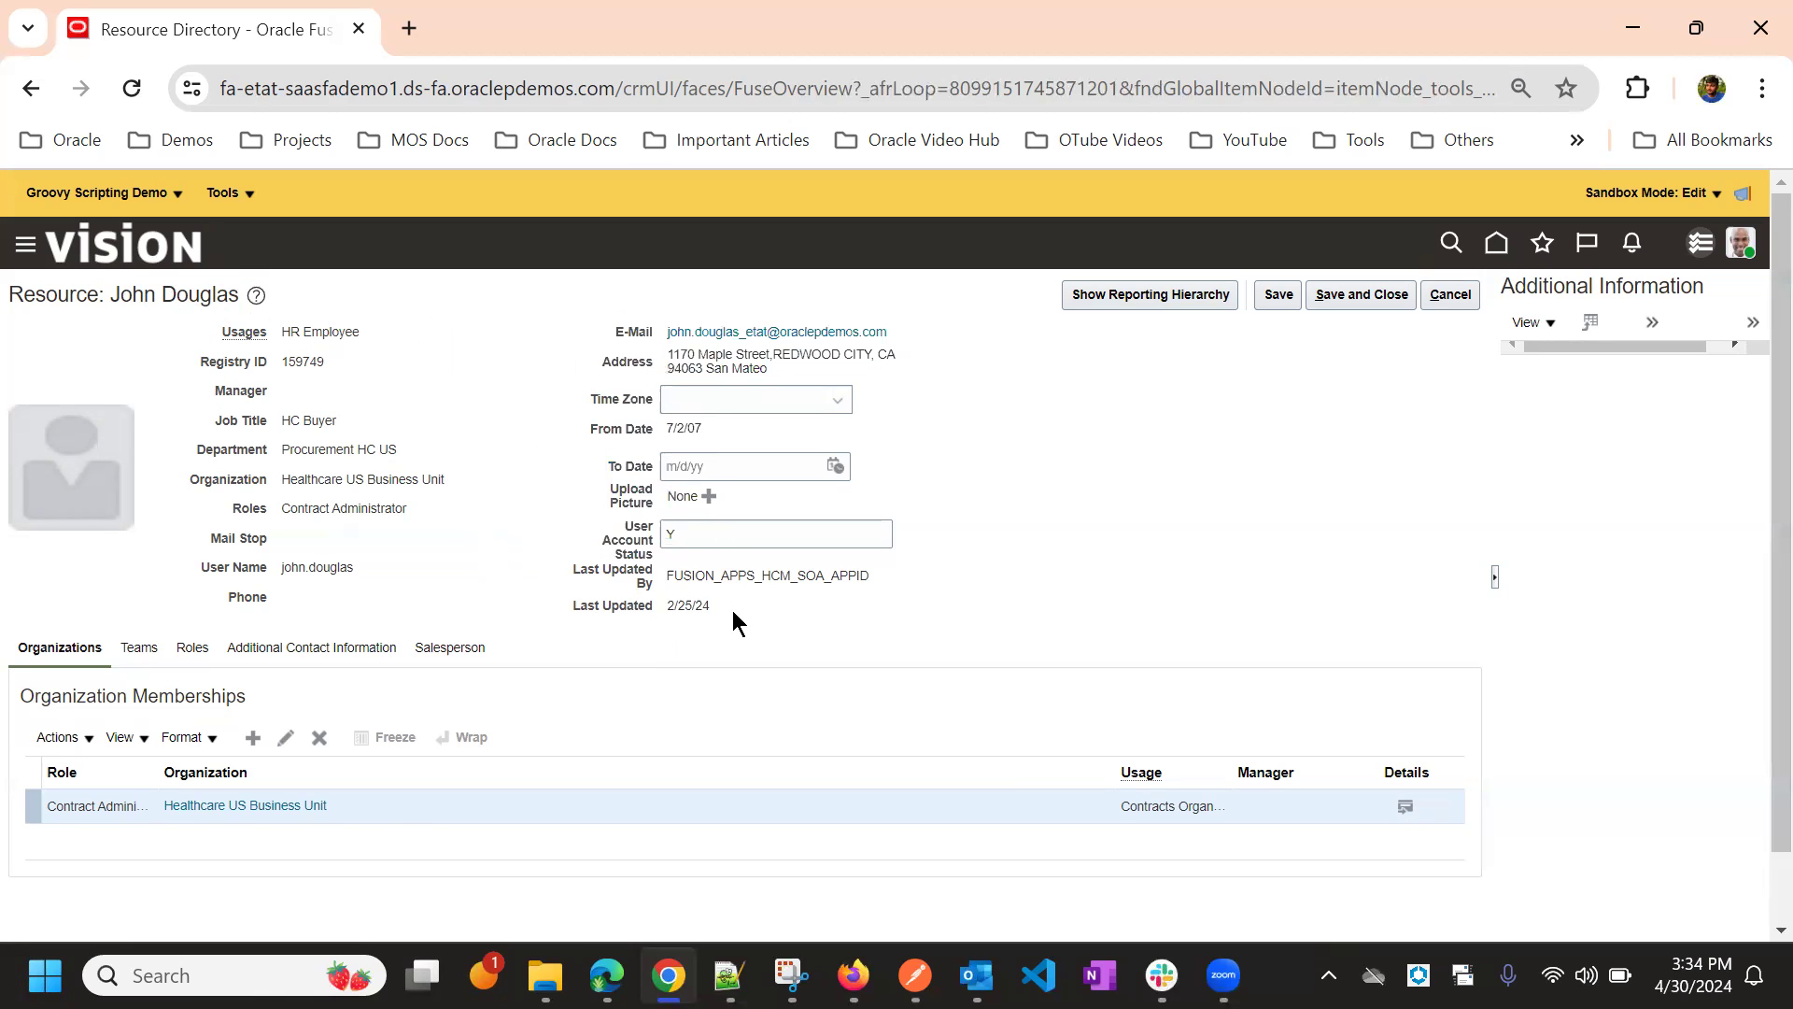
drag(729, 611, 592, 480)
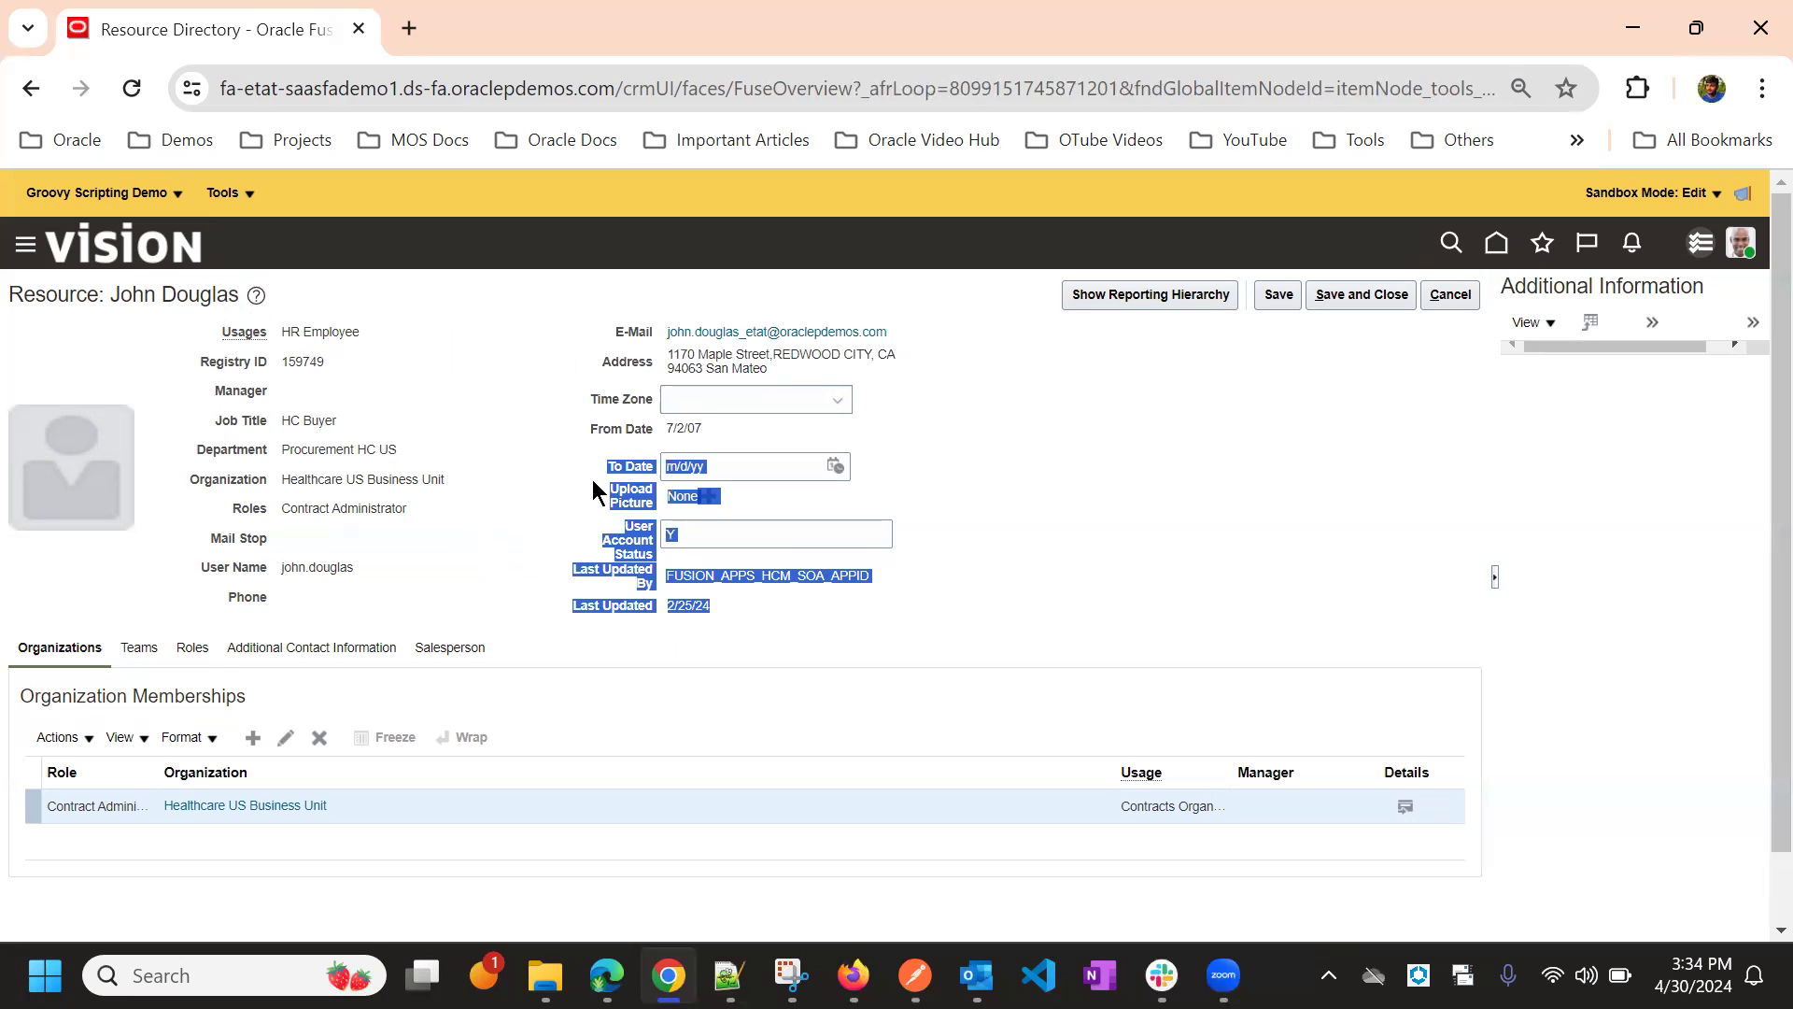
click(748, 604)
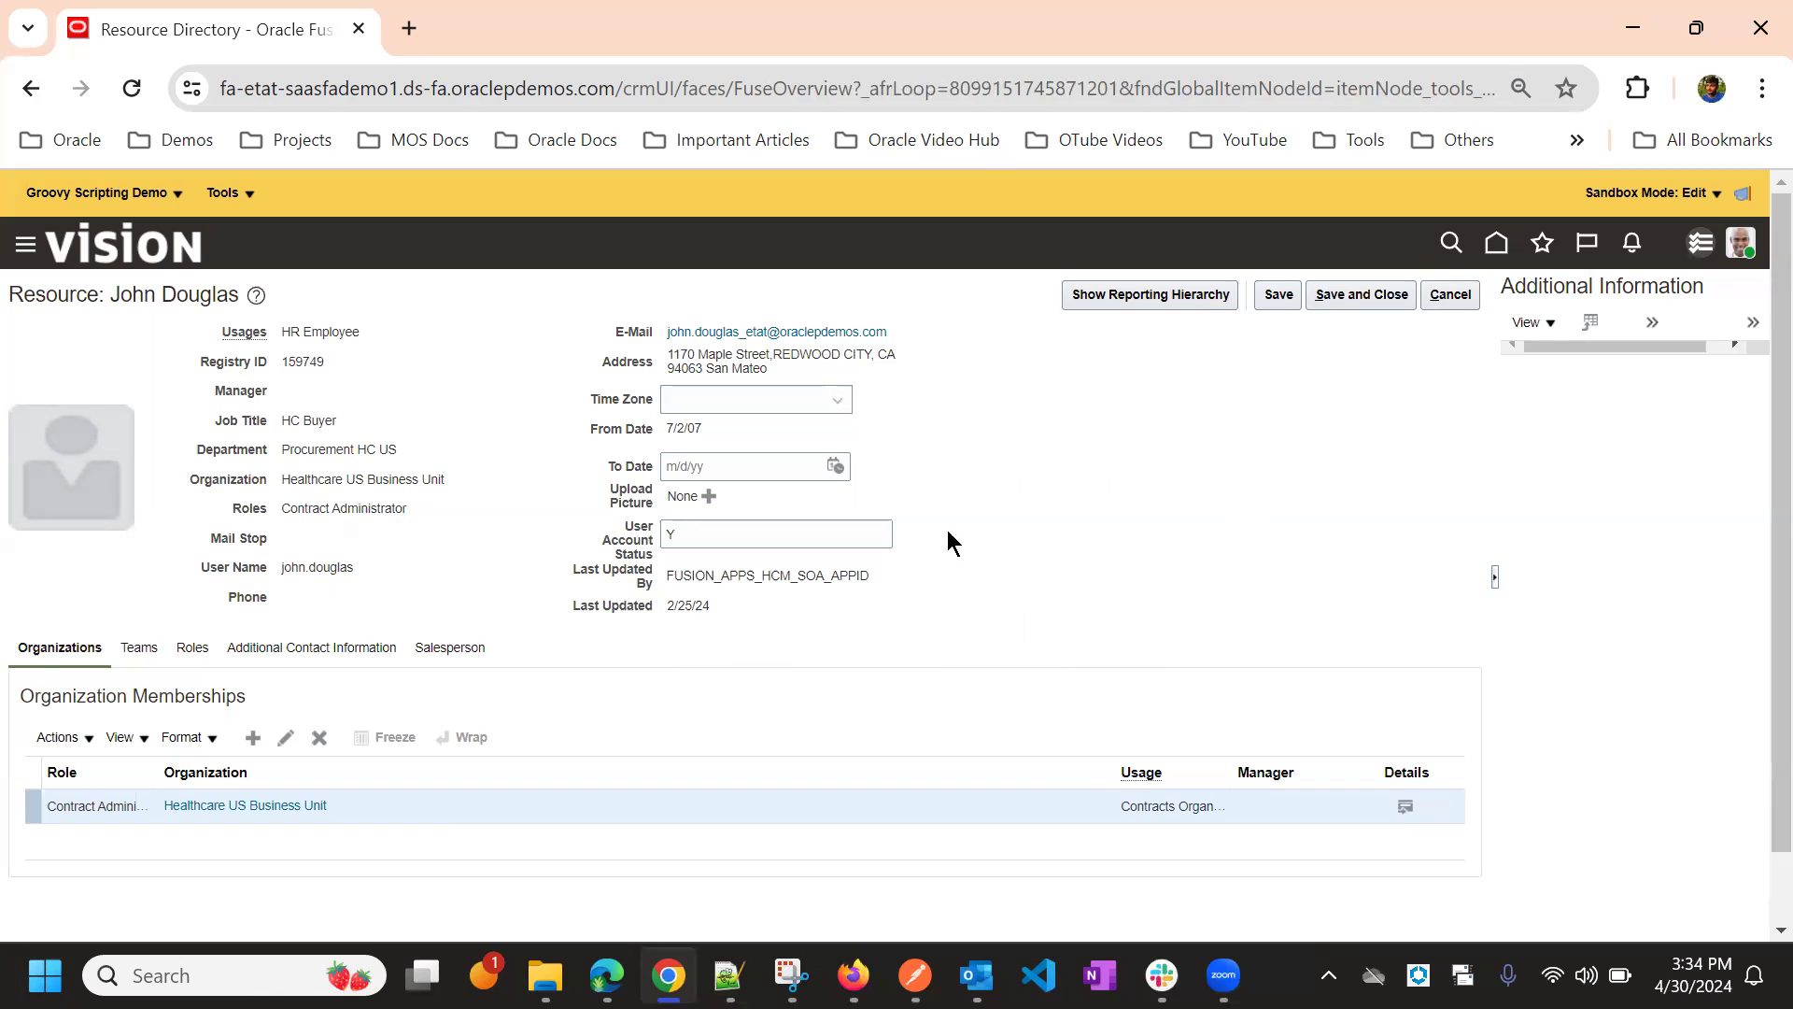
drag(613, 336, 716, 508)
click(1073, 583)
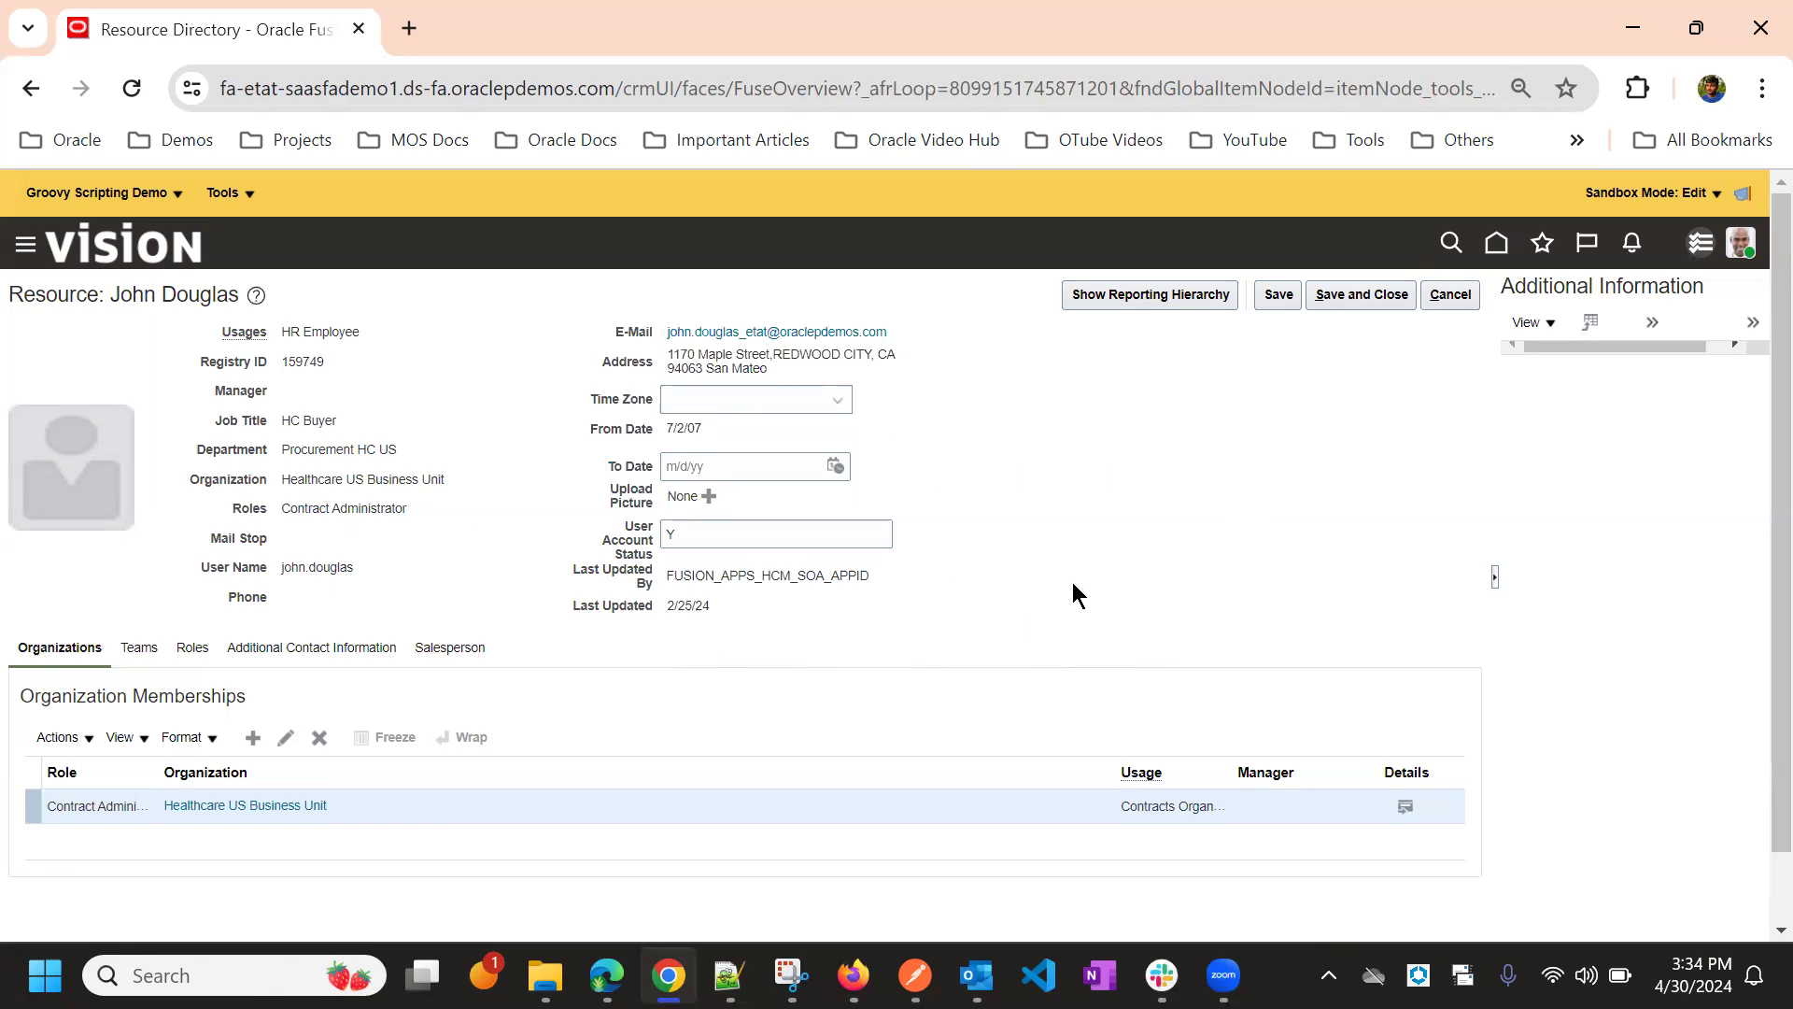